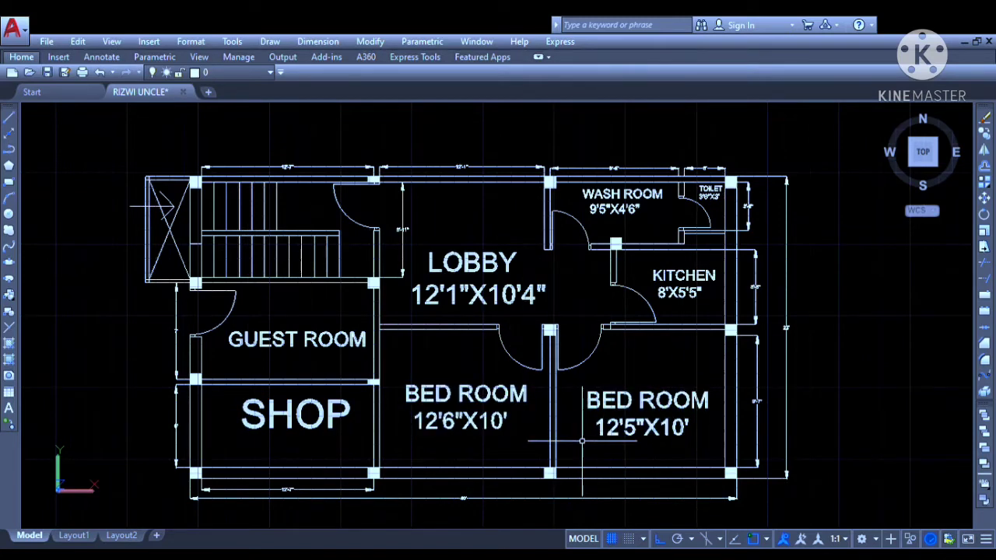
Draw a dashed line along the top row of the column layout, from the top-left column to the top-right column.
middle_drag(582, 441, 583, 404)
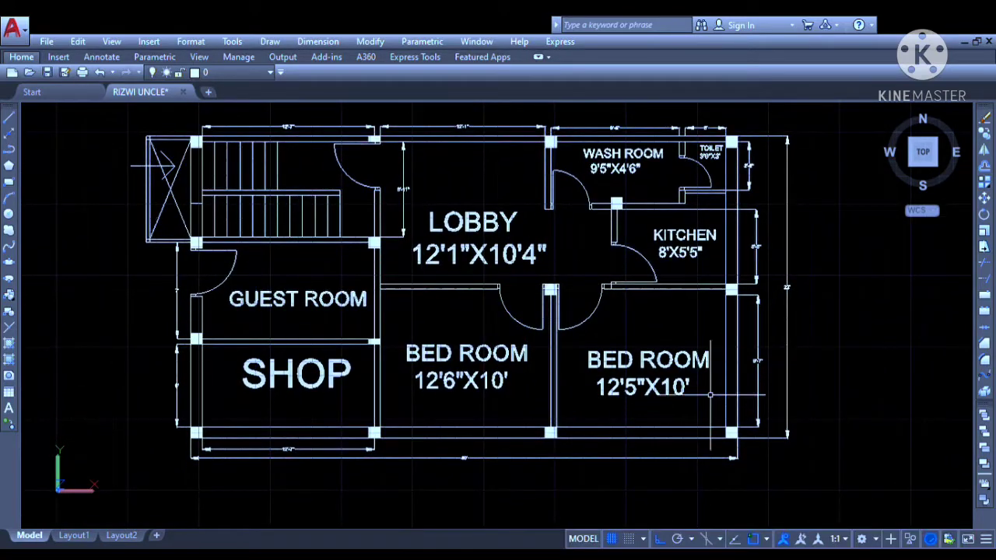
middle_drag(527, 467, 525, 270)
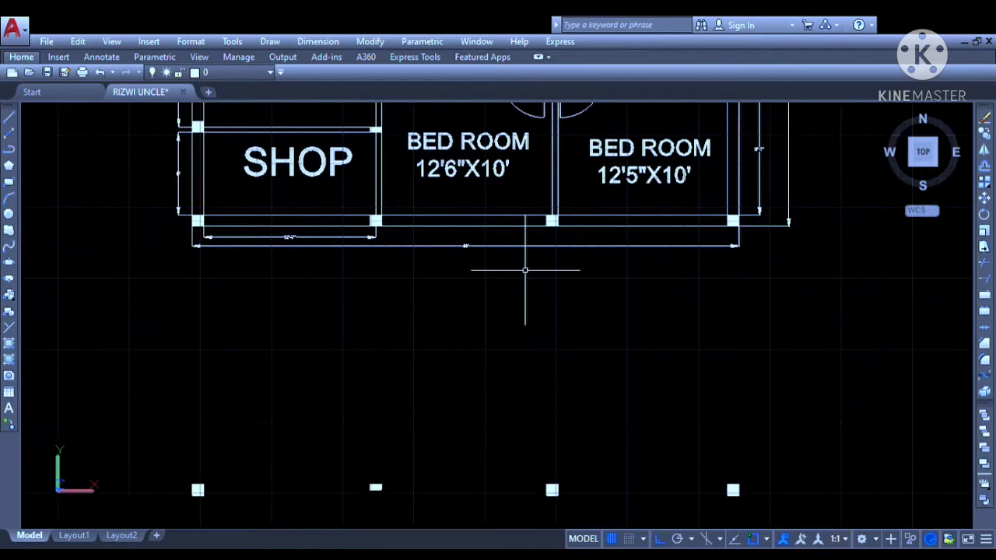
middle_drag(513, 433, 518, 220)
middle_drag(486, 388, 507, 350)
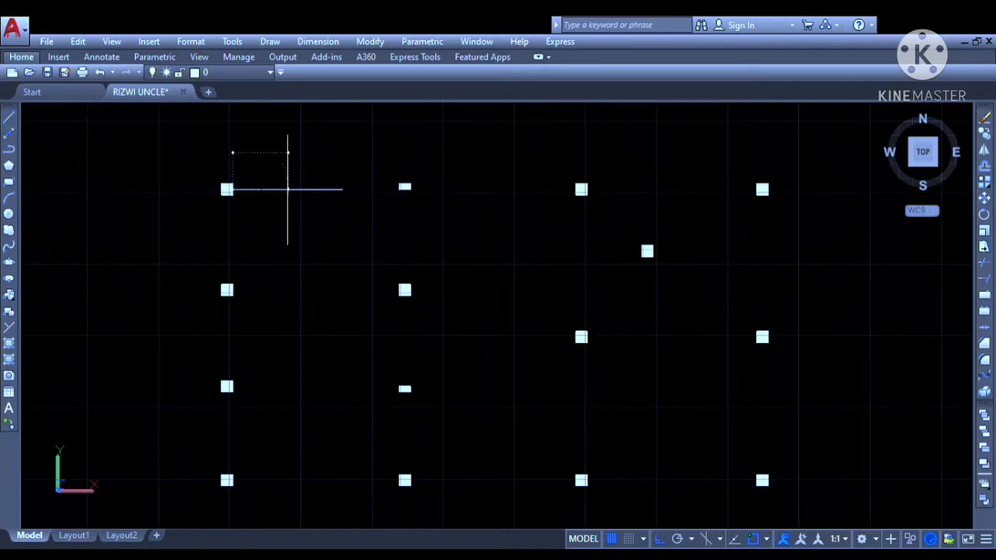
scroll(230, 191, up, 2)
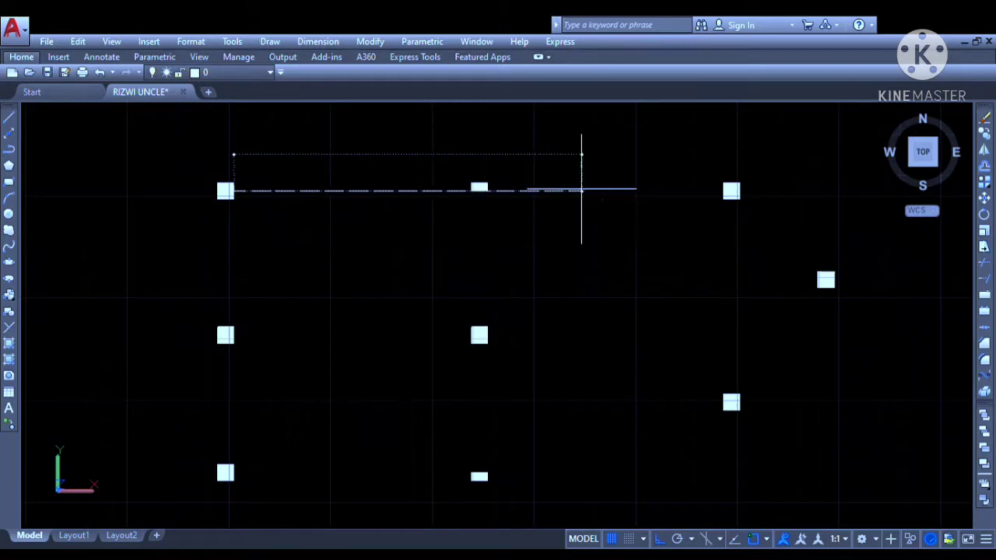
scroll(576, 190, down, 2)
scroll(802, 189, up, 6)
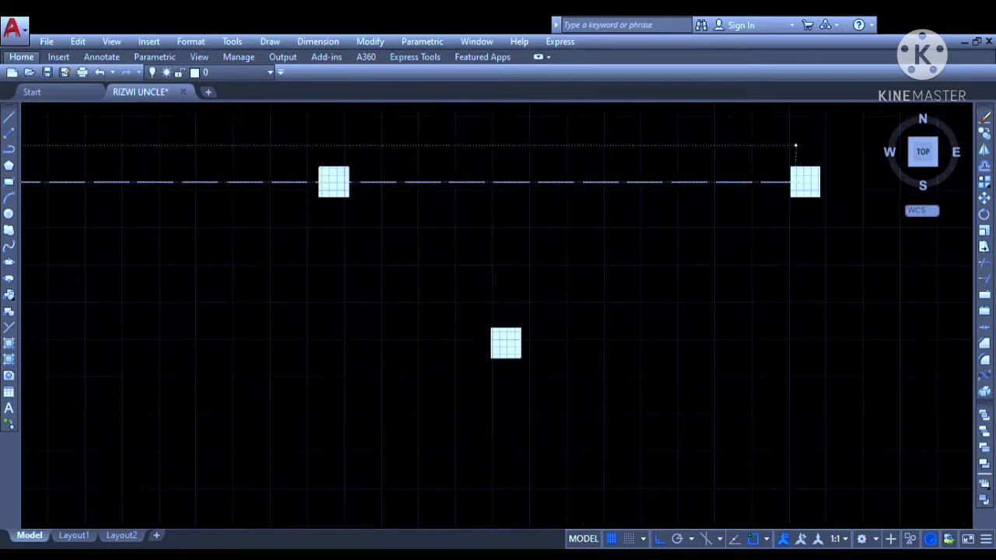
scroll(788, 179, down, 5)
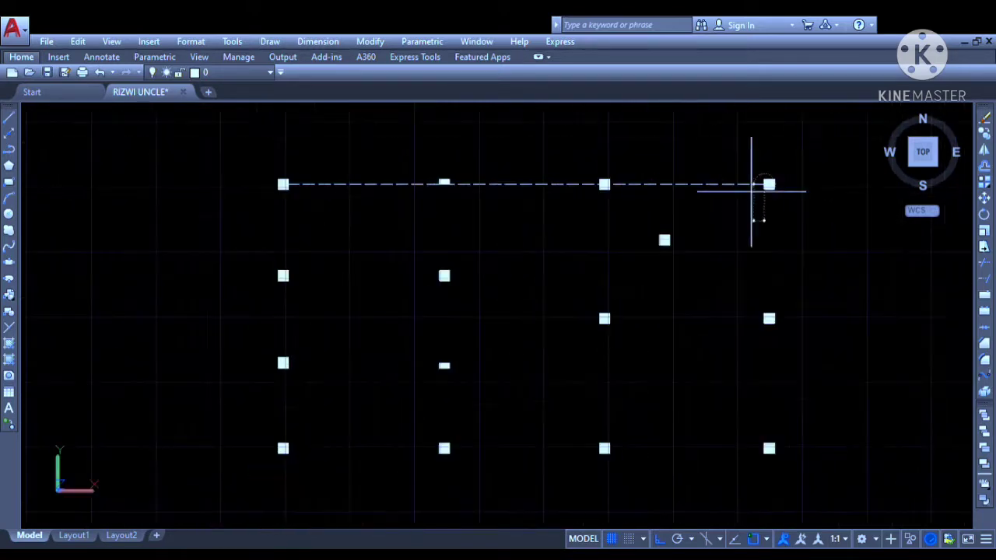
scroll(751, 182, up, 2)
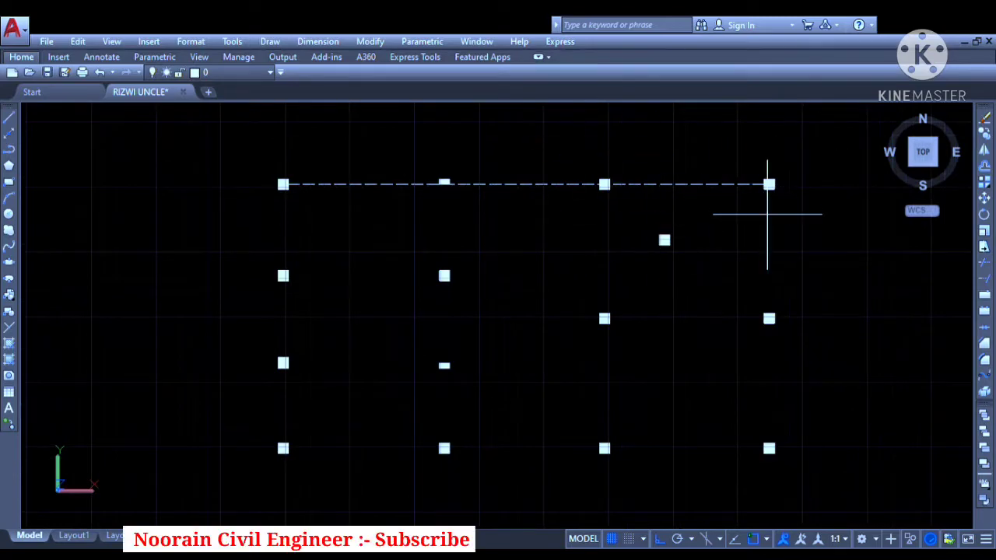
Draw a dashed vertical line from the bottom midpoint of the top-right column to the top midpoint of the bottom-right column.
scroll(770, 191, up, 5)
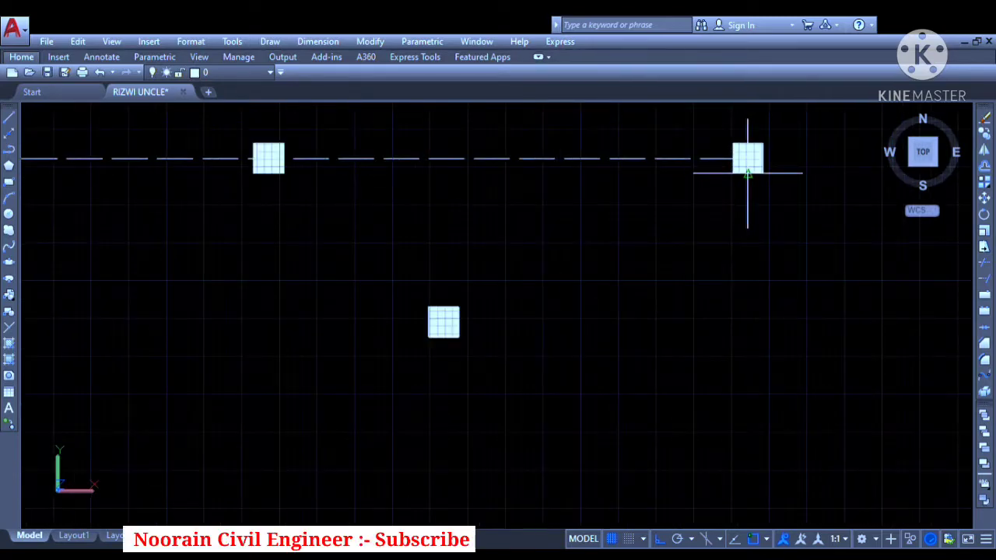
click(748, 173)
scroll(748, 173, down, 6)
scroll(757, 346, up, 6)
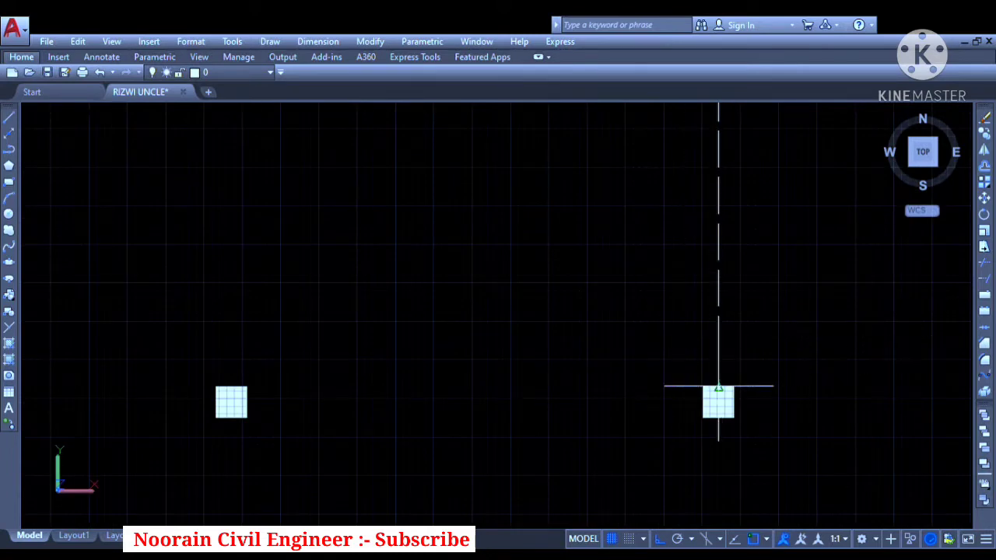
click(718, 386)
scroll(718, 387, down, 4)
key(Escape)
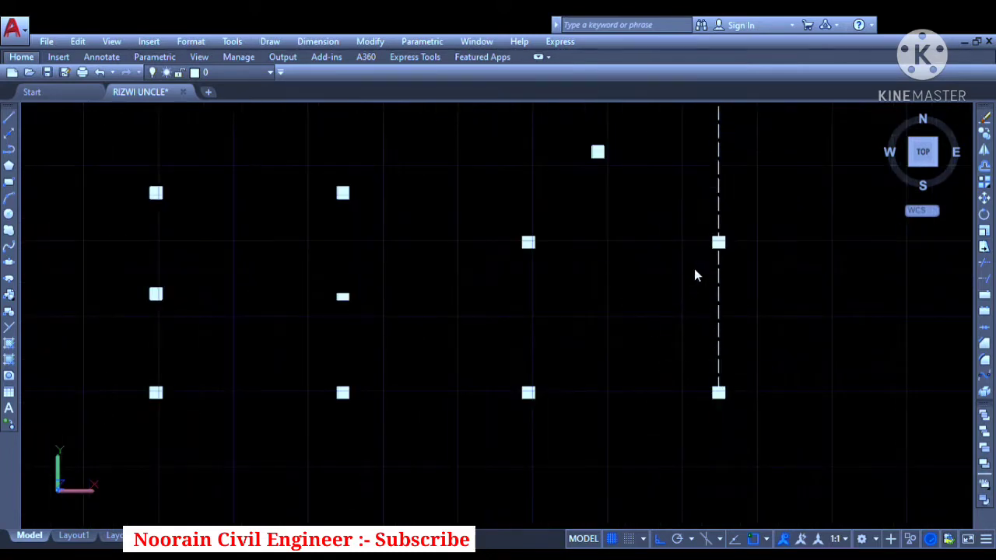
Draw a dashed horizontal line along the bottom row, from the bottom-left column to the left edge midpoint of the bottom-right column.
scroll(147, 389, up, 4)
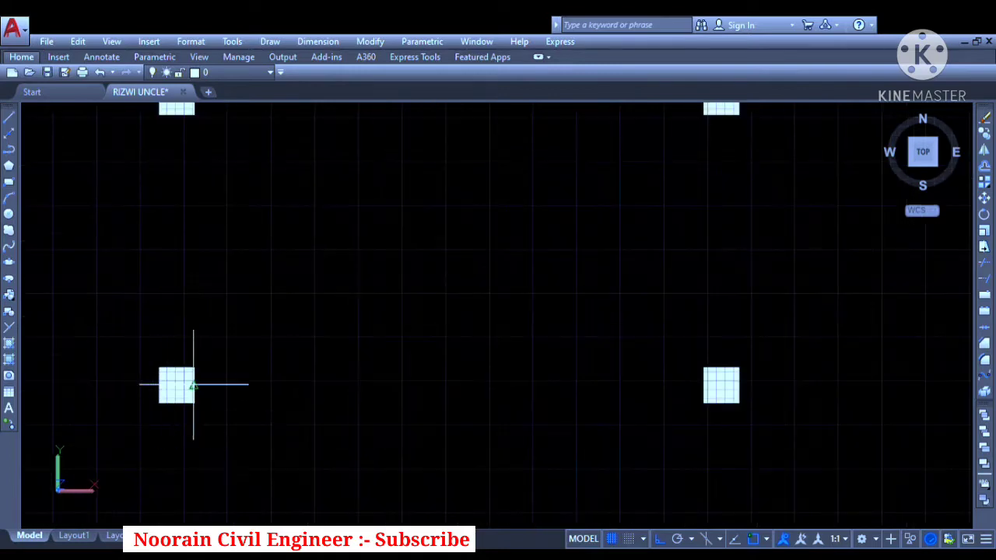
scroll(208, 382, down, 5)
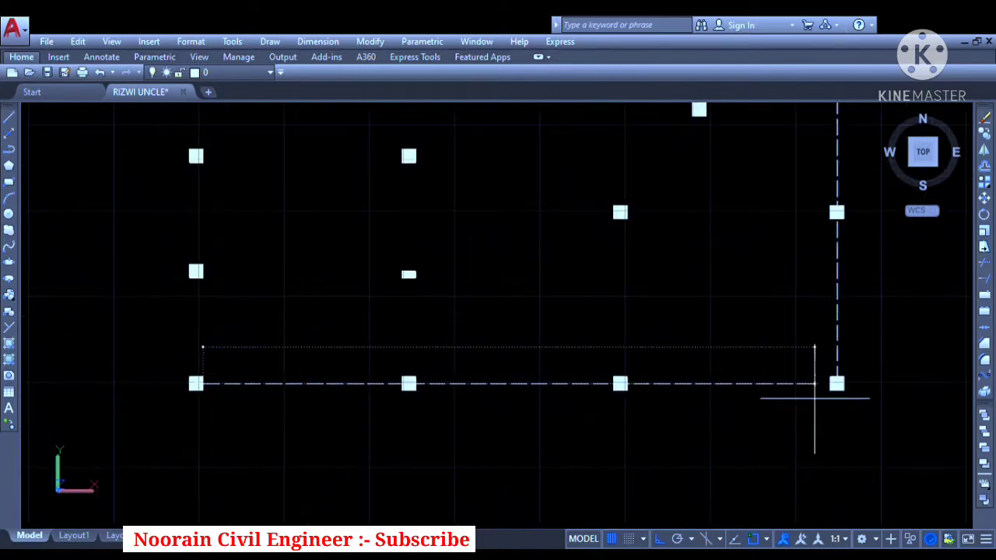
scroll(834, 382, up, 7)
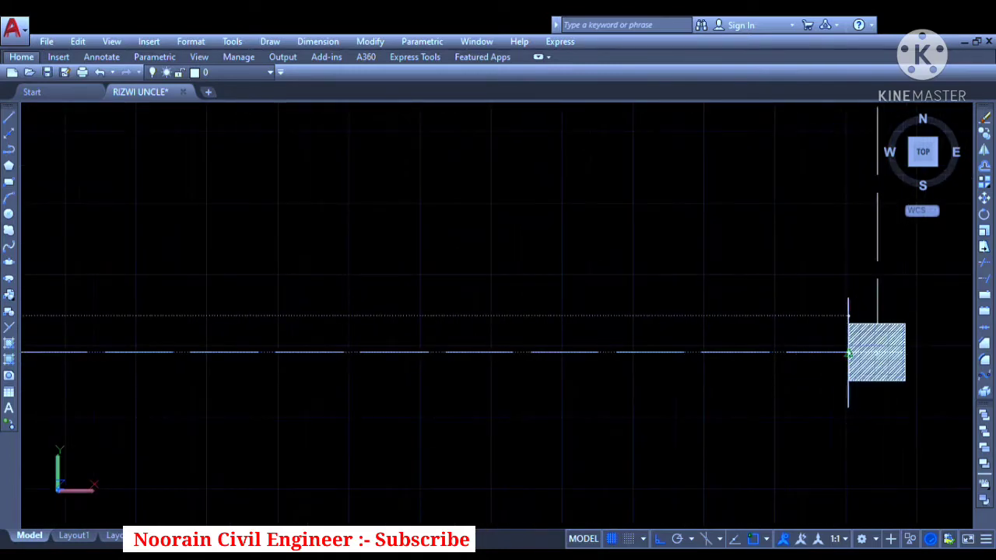
scroll(733, 348, down, 6)
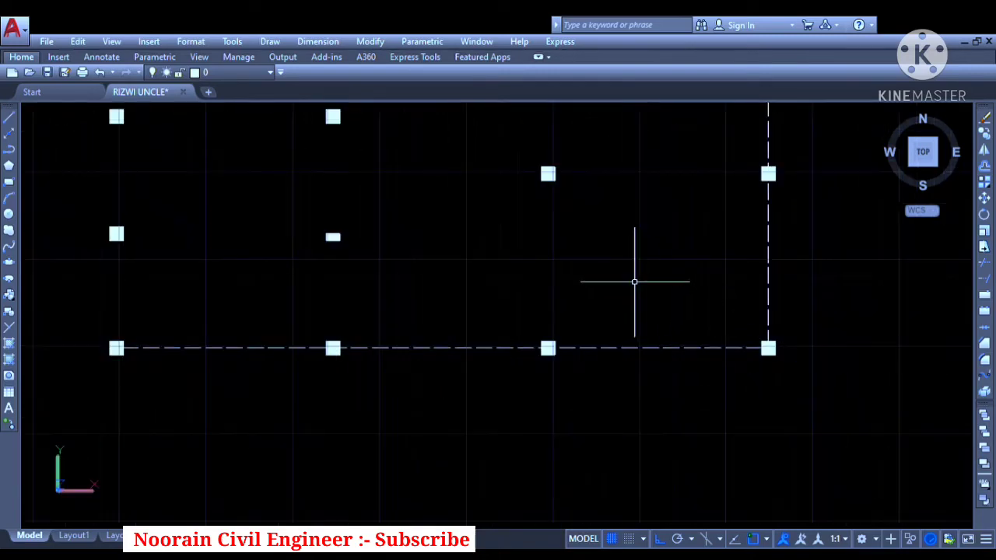
Examine how the dashed lines meet at the bottom-right corner column.
middle_drag(633, 280, 625, 333)
scroll(759, 399, up, 7)
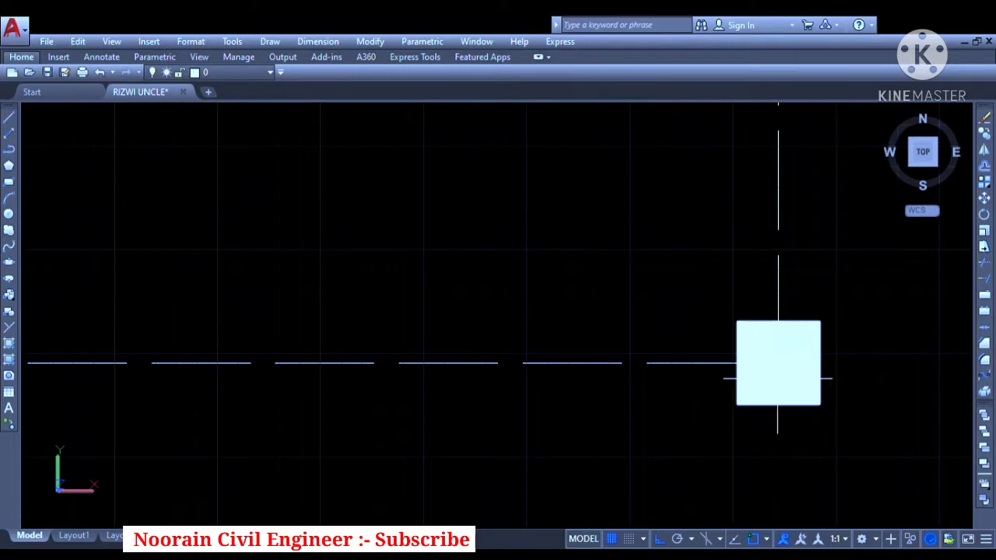
click(779, 362)
scroll(779, 363, down, 6)
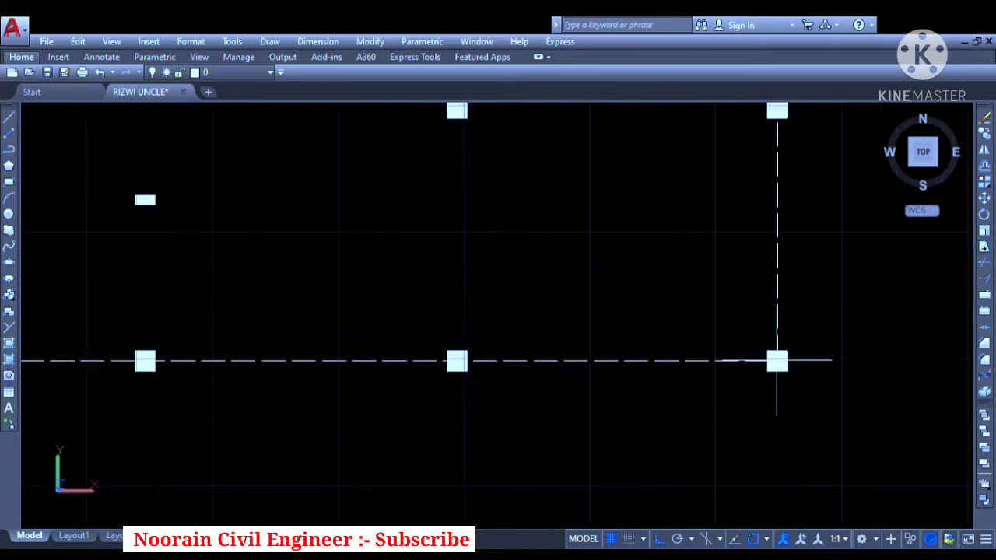
scroll(773, 355, up, 3)
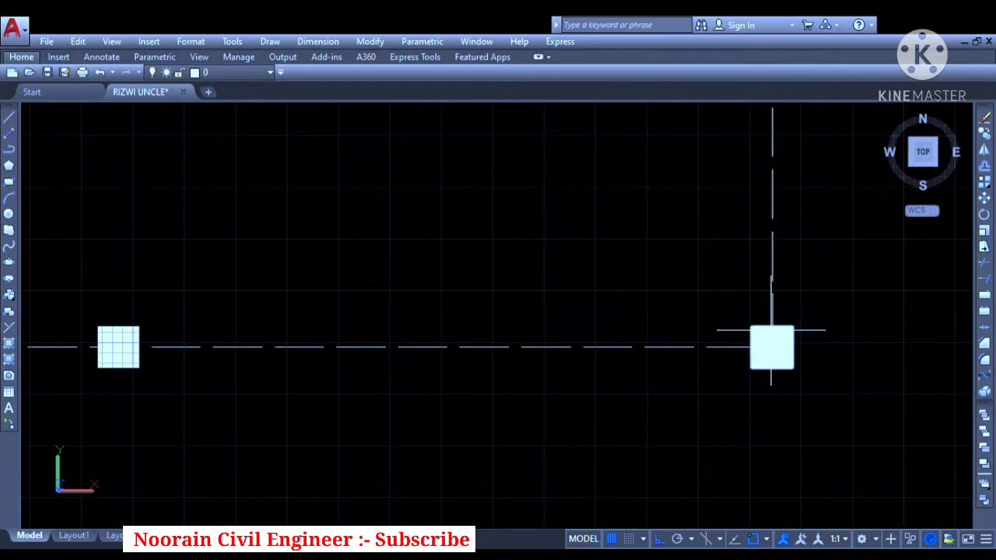
scroll(896, 342, down, 2)
middle_drag(495, 252, 628, 395)
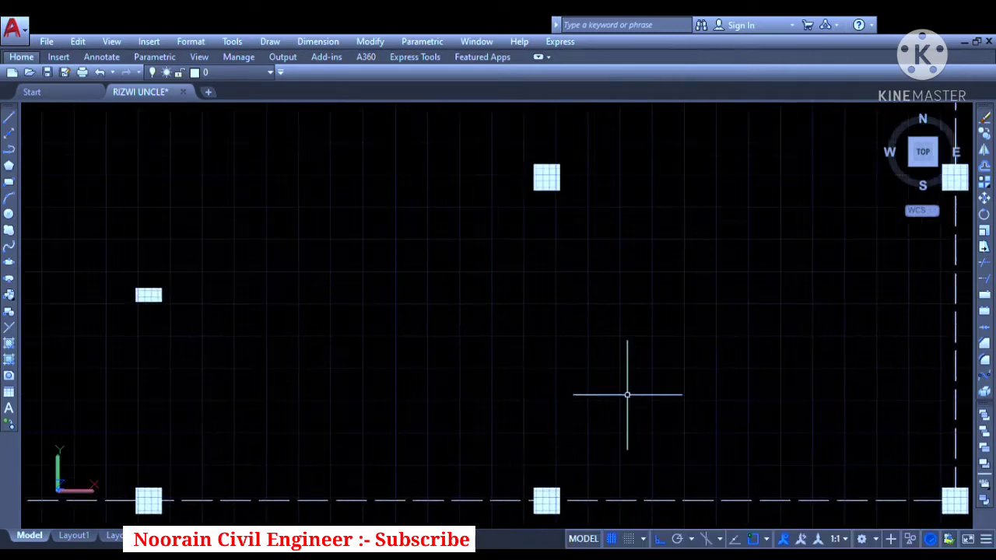
Draw a dashed vertical line from the top-left column down to the third column of the left row.
scroll(627, 394, down, 4)
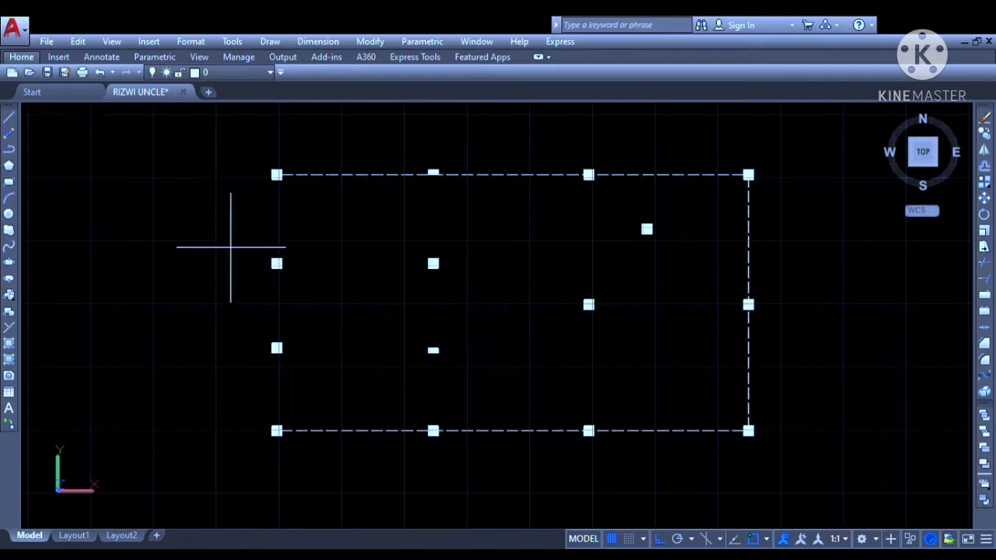
scroll(241, 187, up, 3)
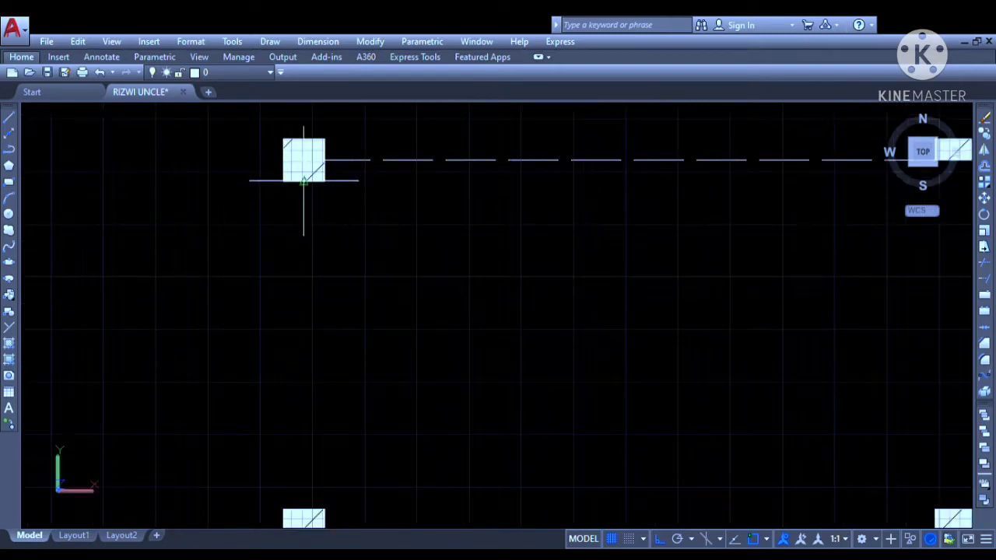
scroll(304, 174, up, 3)
scroll(296, 509, up, 3)
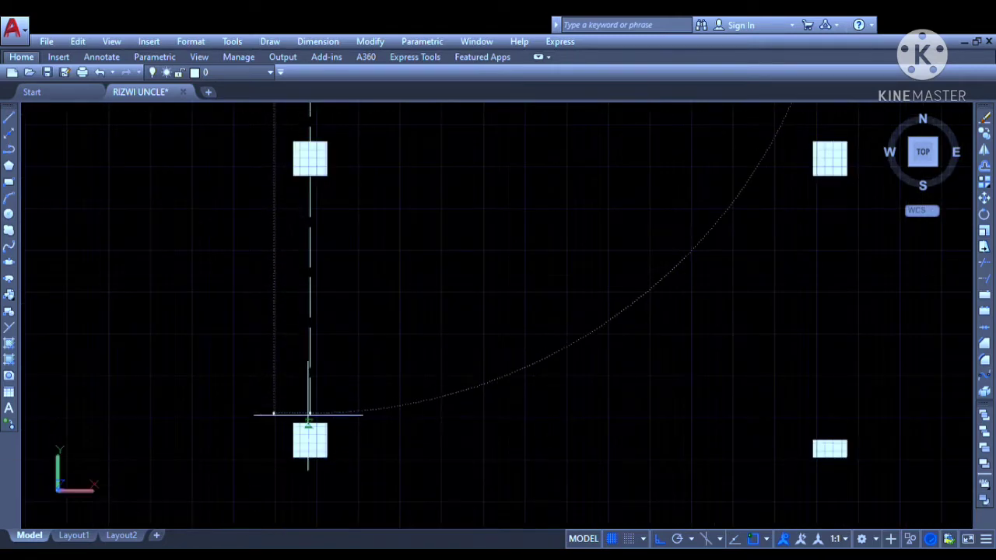
scroll(273, 422, down, 3)
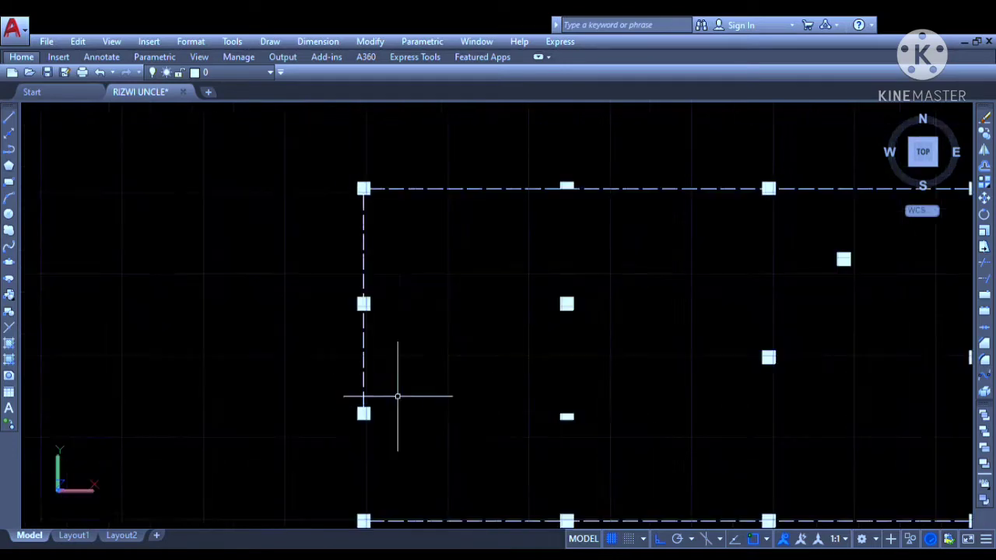
Draw a dashed vertical line from the narrow column in the top row to the second column of the bottom row.
scroll(568, 200, up, 4)
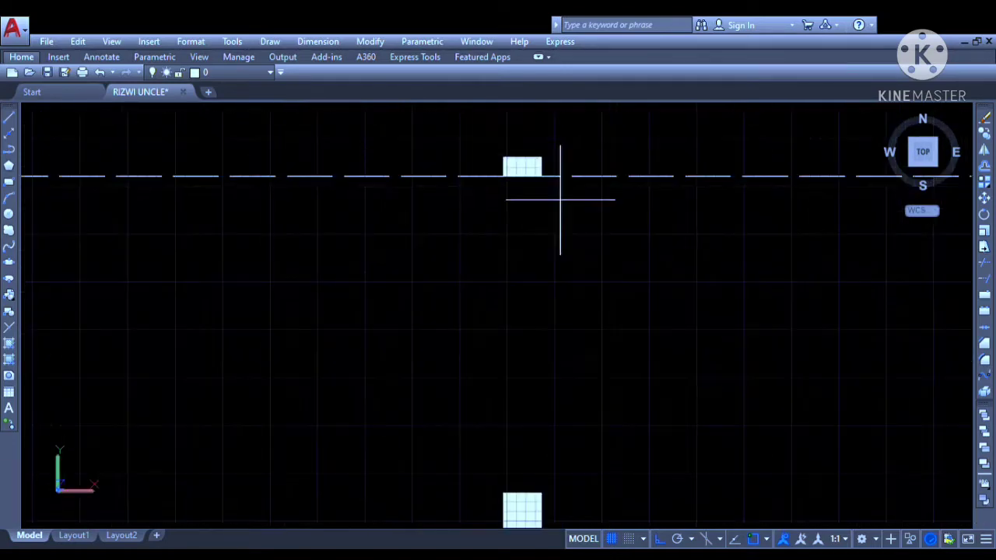
scroll(521, 175, down, 4)
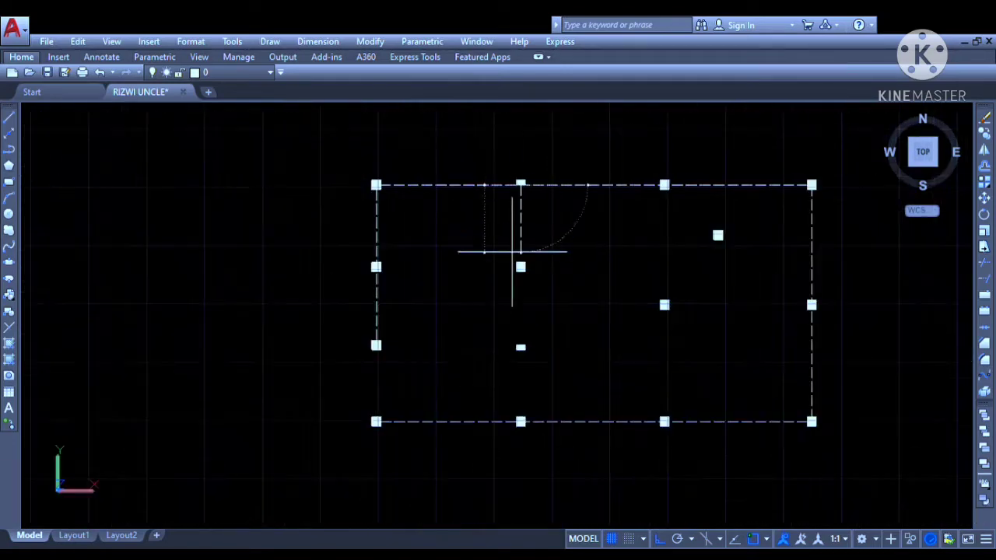
scroll(520, 407, up, 4)
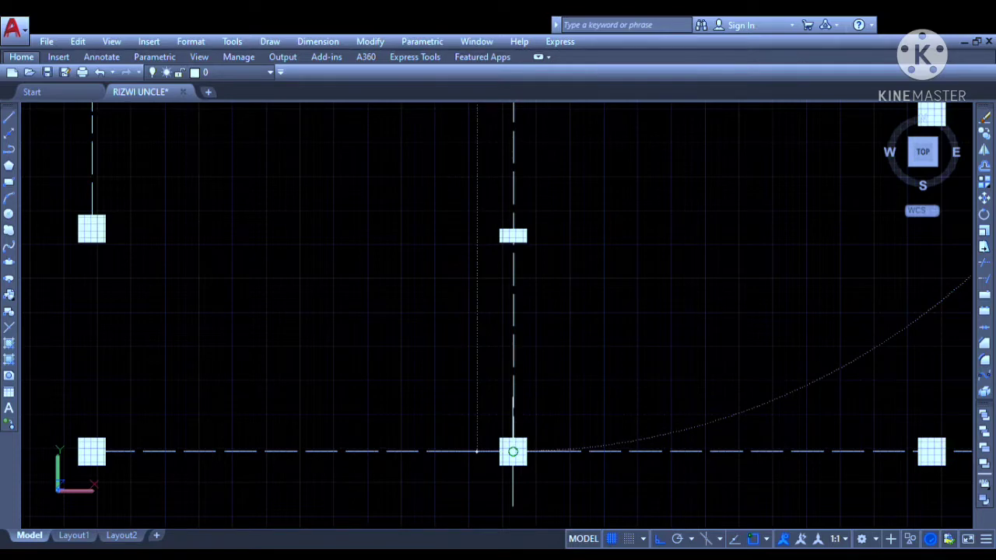
Examine the junction of the dashed lines at the narrow column in the top row.
middle_drag(567, 191, 532, 545)
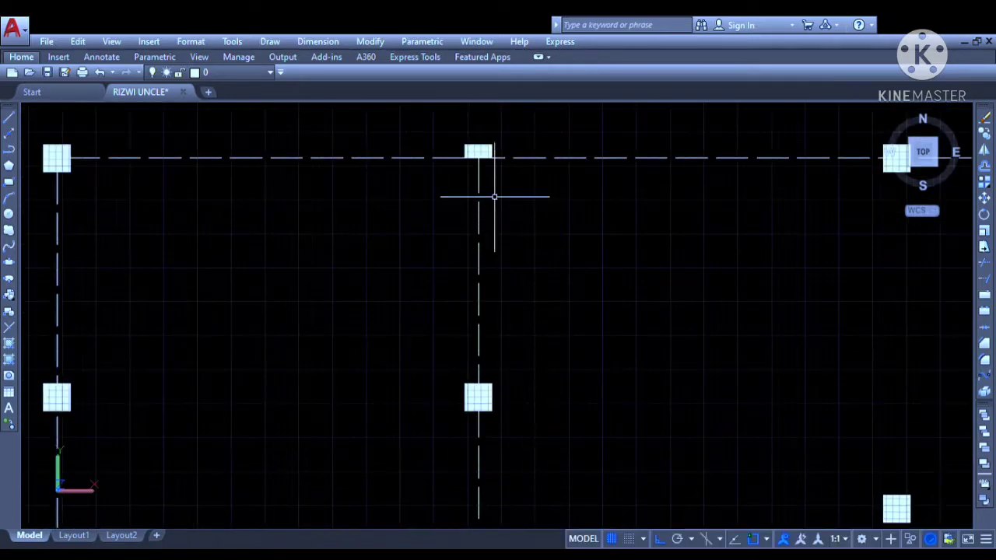
scroll(480, 160, up, 4)
scroll(481, 160, up, 2)
middle_drag(491, 182, 493, 279)
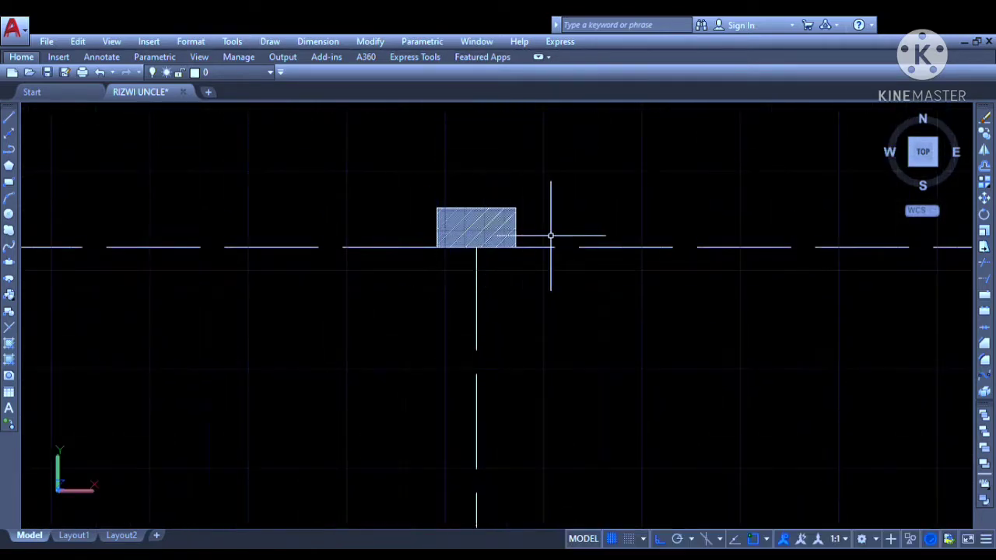
scroll(506, 230, down, 4)
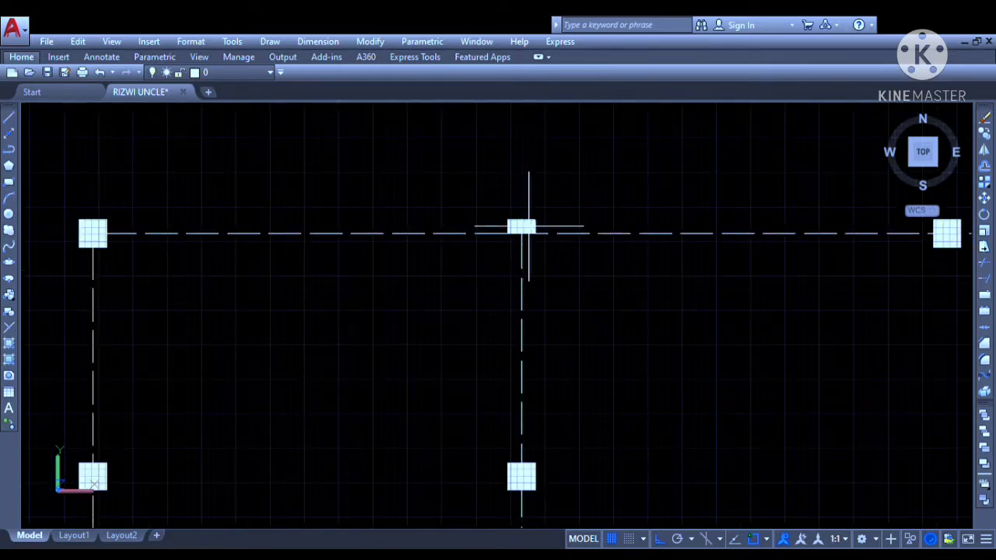
middle_drag(570, 325, 570, 288)
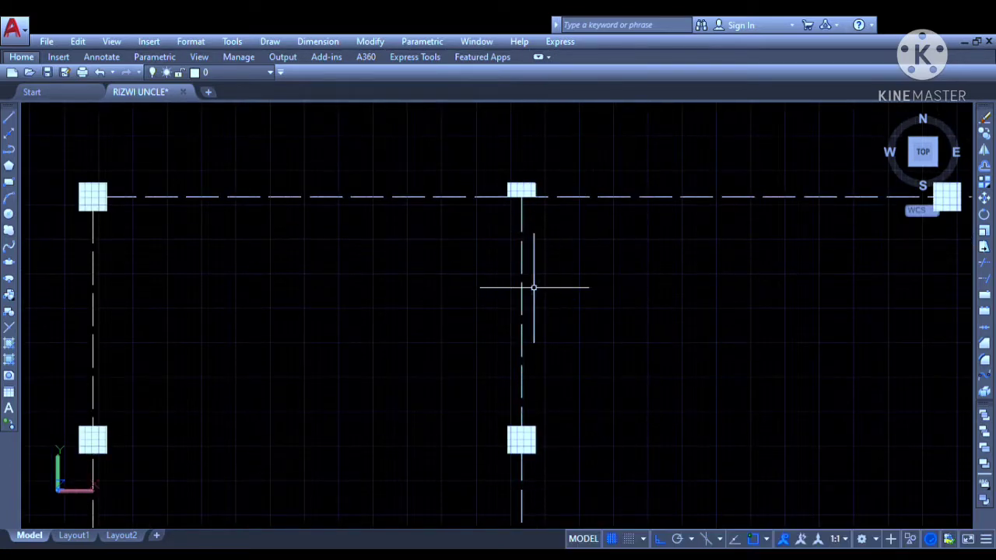
middle_drag(473, 314, 473, 310)
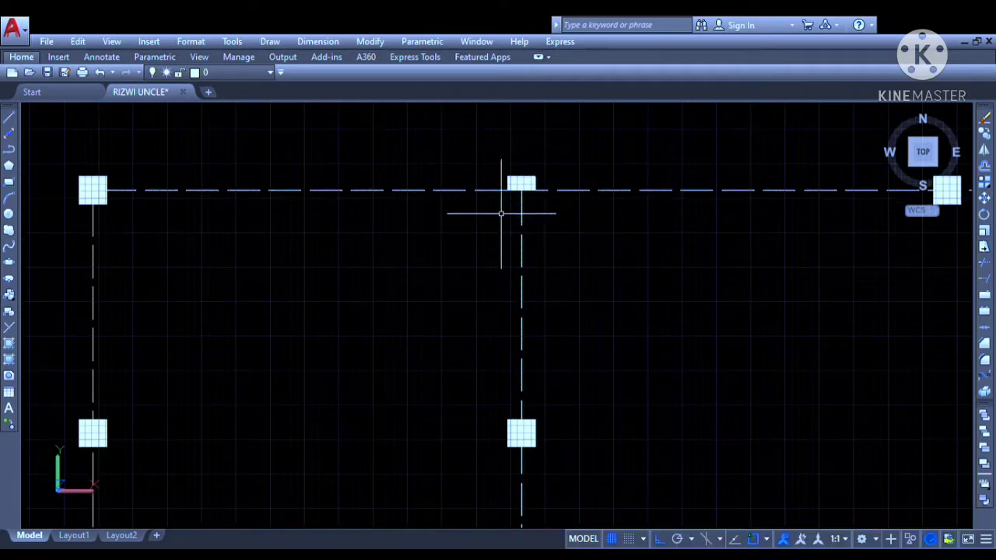
Extend the left dashed line from the third column to the bottom-left column and draw a horizontal one from the third column to the second vertical line.
scroll(456, 256, down, 2)
middle_drag(440, 390, 389, 265)
scroll(389, 266, down, 2)
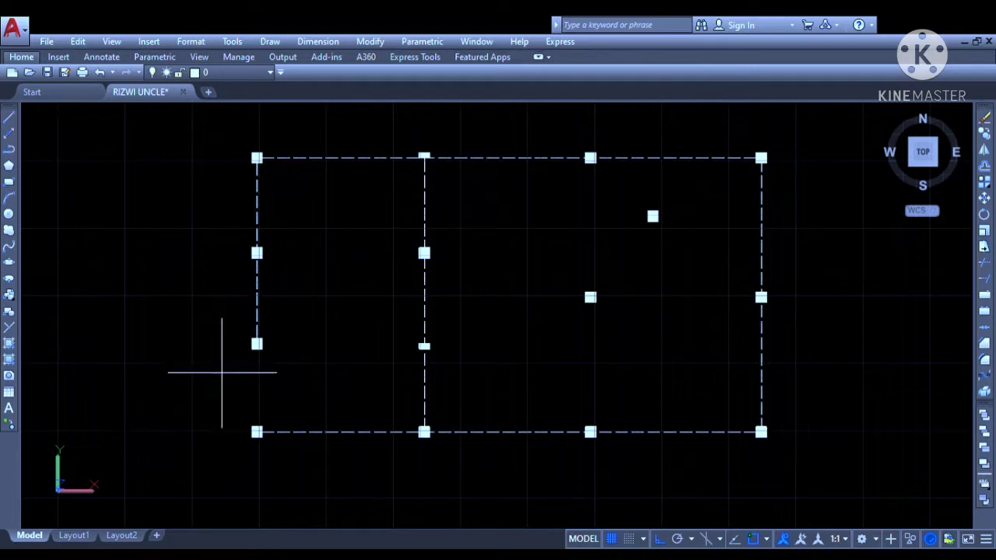
scroll(256, 389, up, 3)
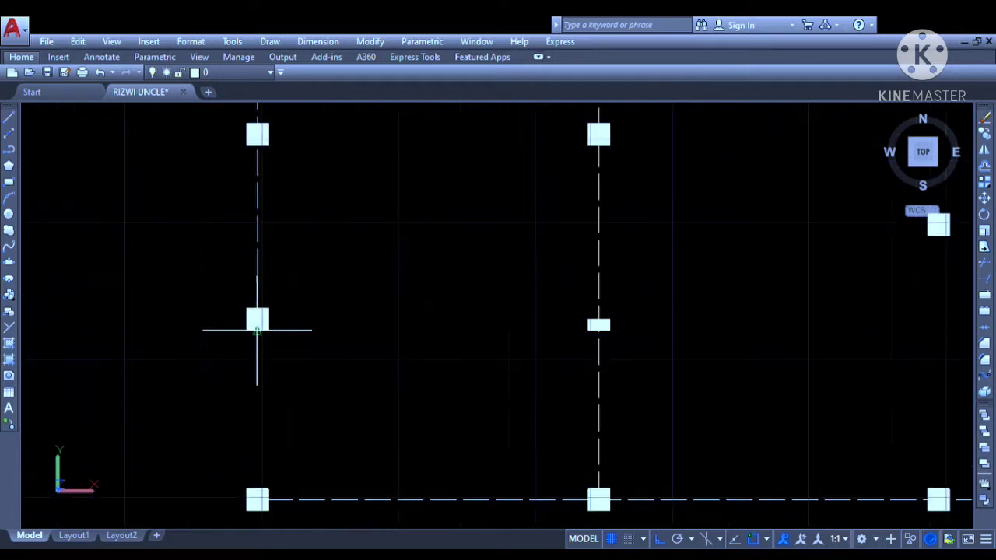
click(257, 330)
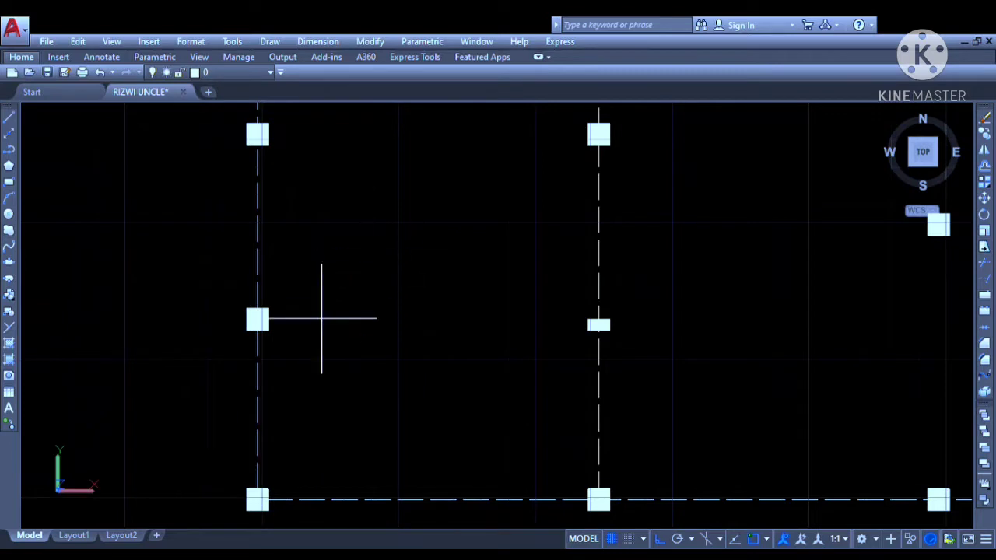
click(267, 319)
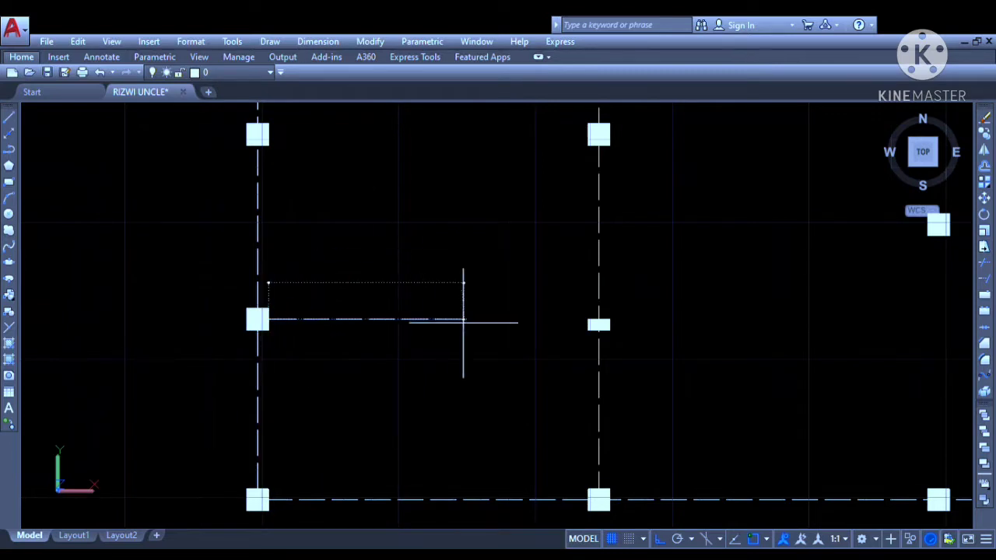
click(599, 319)
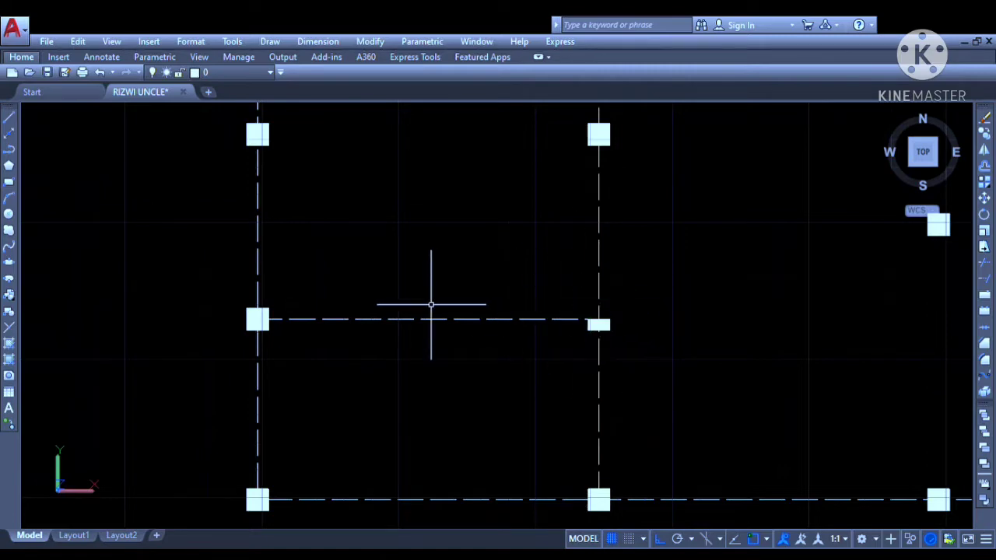
Copy the third row's dashed horizontal line up to the second column of the left row, joining it to the second vertical line.
scroll(429, 304, up, 2)
click(475, 382)
click(431, 251)
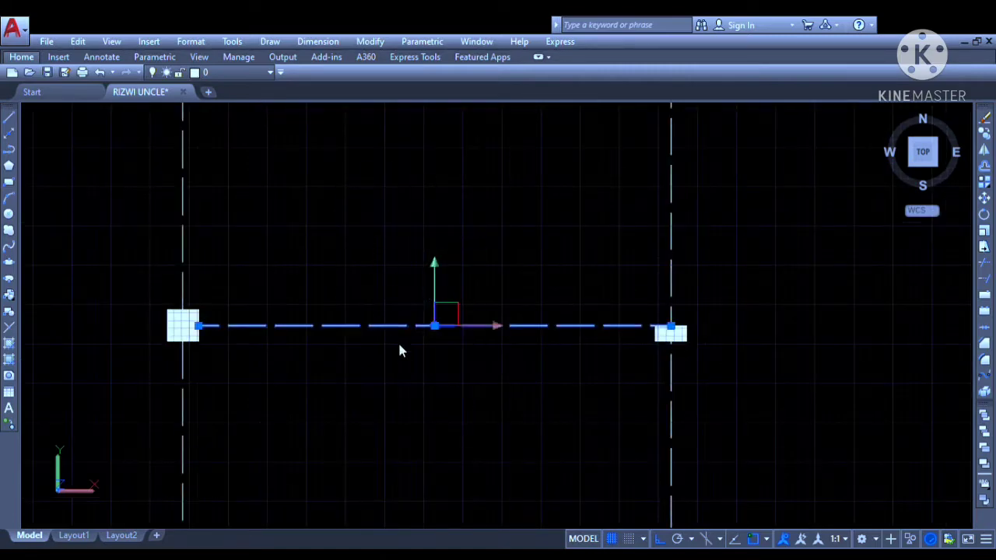
key(Escape)
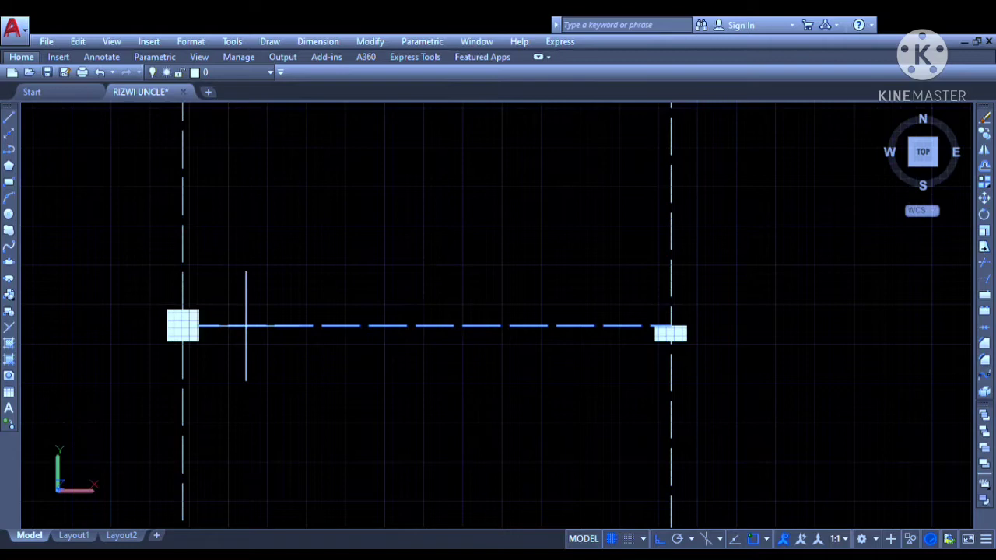
click(197, 325)
scroll(195, 319, down, 4)
scroll(195, 211, up, 5)
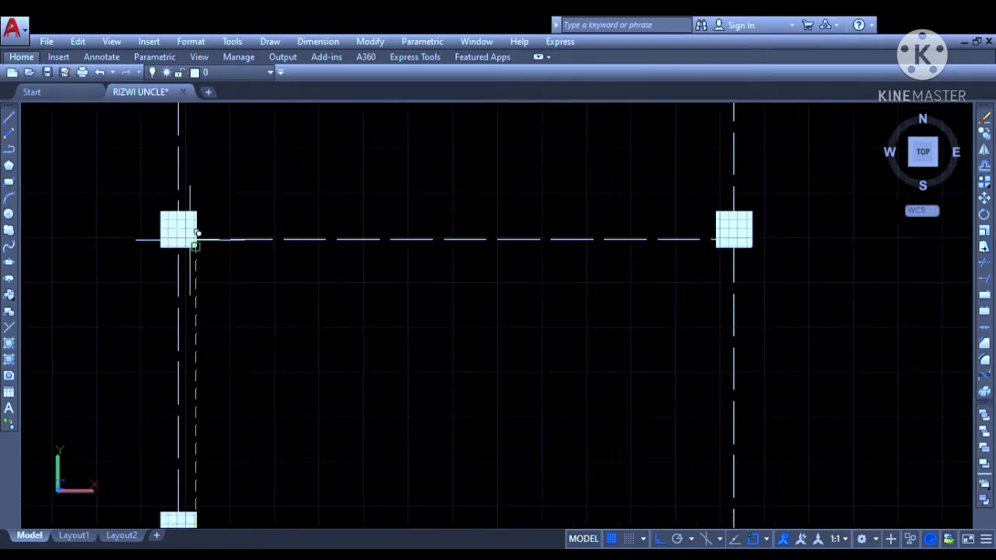
click(195, 230)
scroll(243, 279, down, 5)
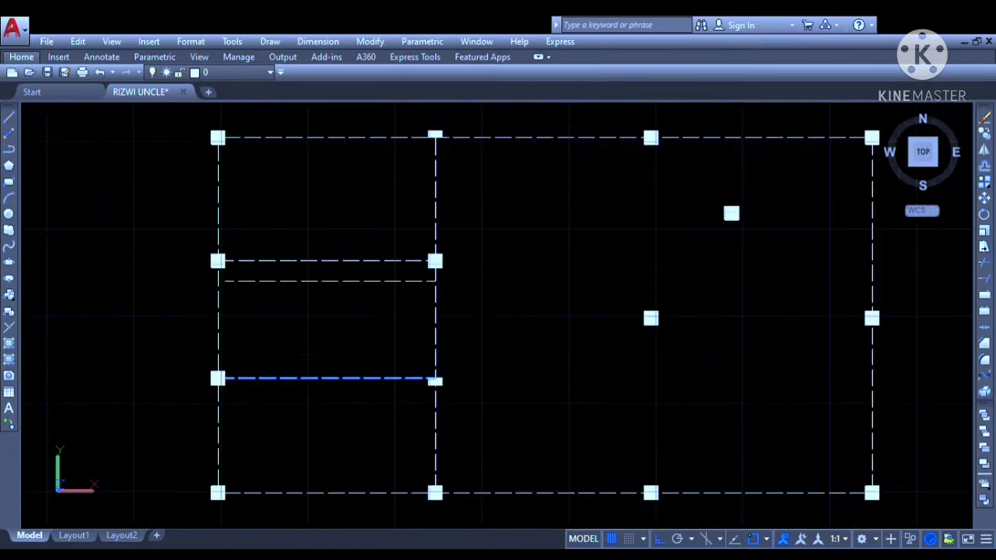
key(Escape)
middle_drag(339, 251, 436, 278)
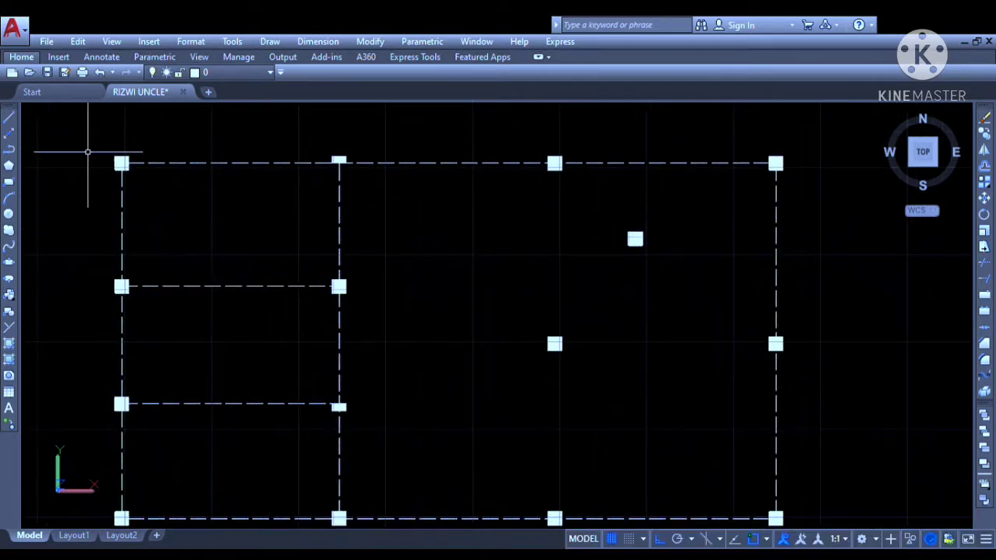
Draw a dashed horizontal line from the middle column of the right edge through the interior column and out past the left edge.
scroll(743, 349, up, 2)
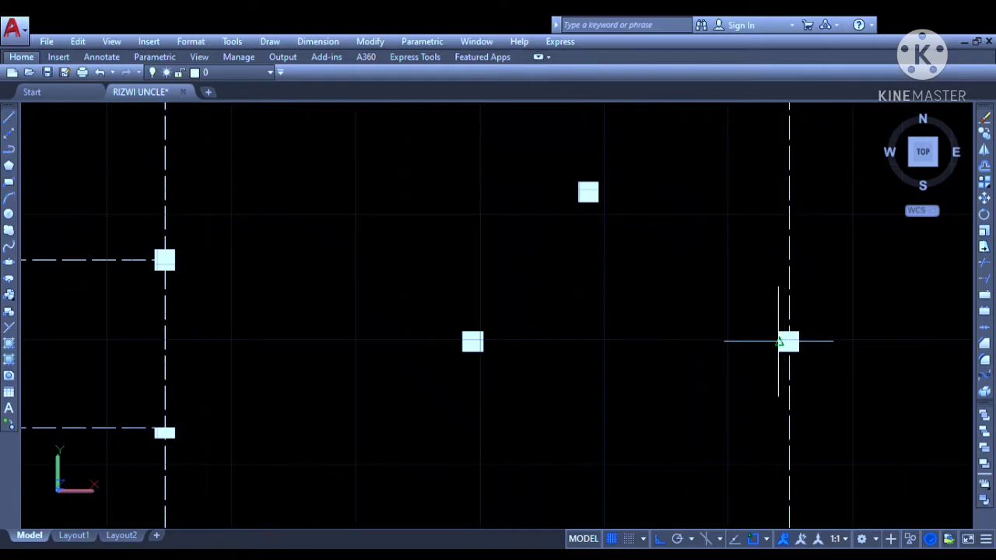
click(778, 341)
middle_drag(351, 339, 849, 302)
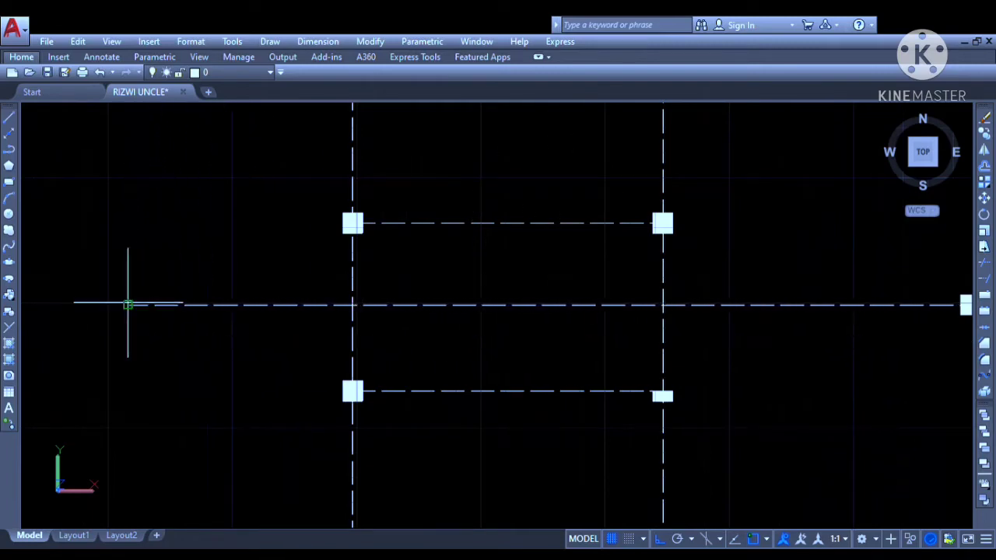
key(Escape)
scroll(467, 317, down, 4)
middle_drag(516, 243, 385, 256)
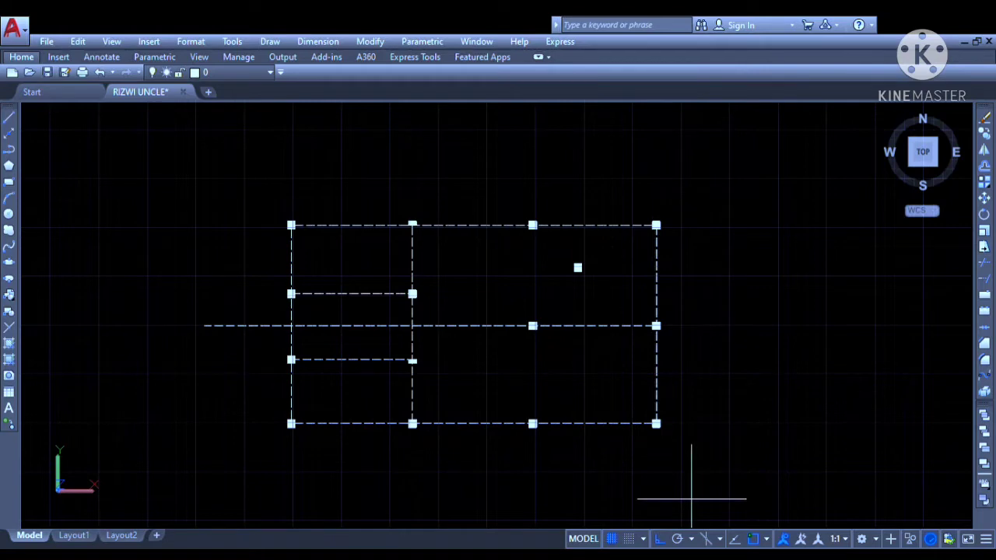
Offset the upper dashed line of the left edge outward to the left of the column layout.
scroll(273, 293, up, 1)
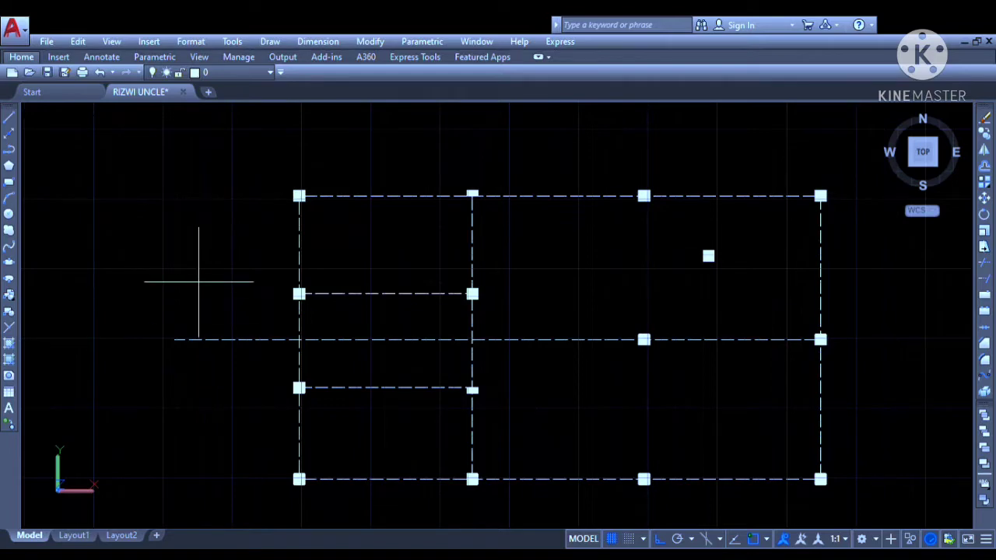
key(Return)
click(299, 240)
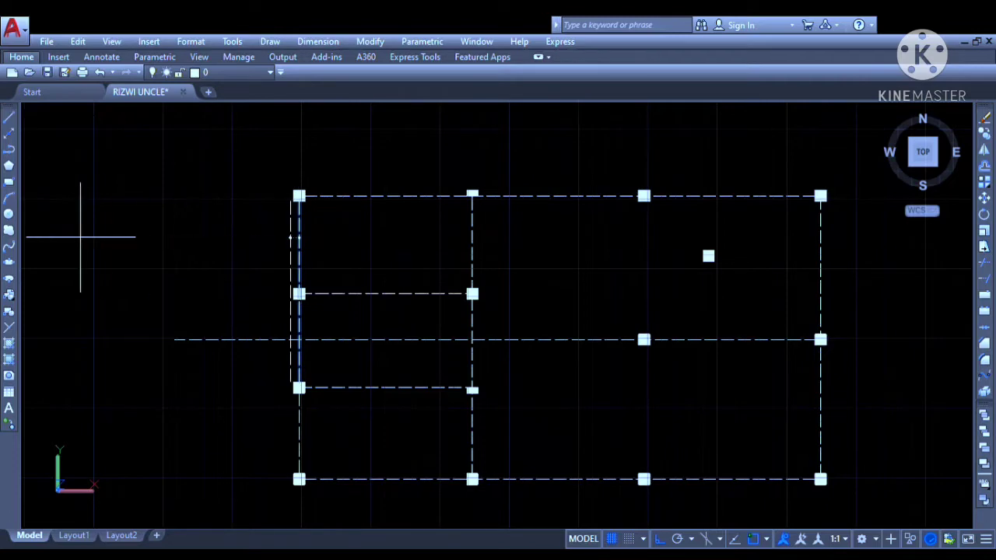
click(81, 238)
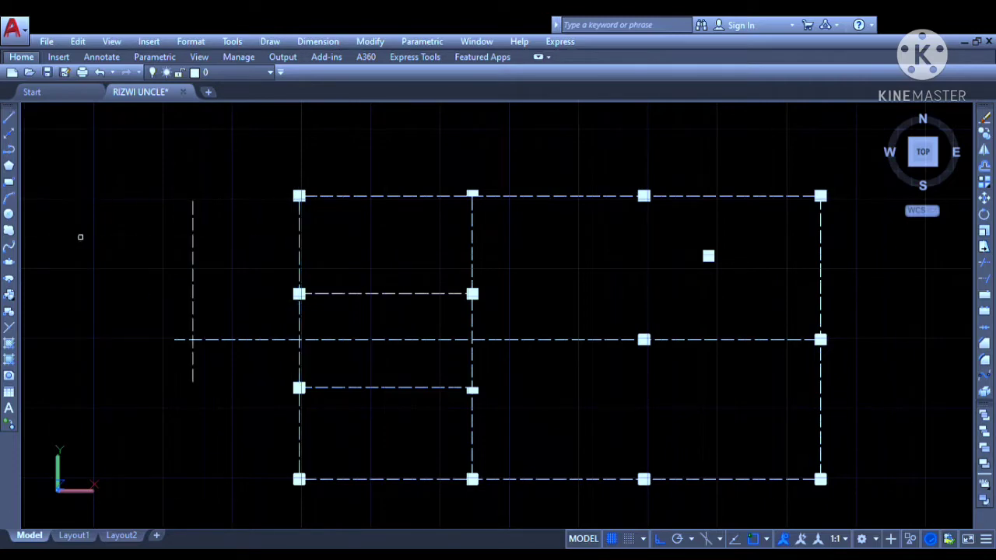
middle_drag(263, 229, 296, 229)
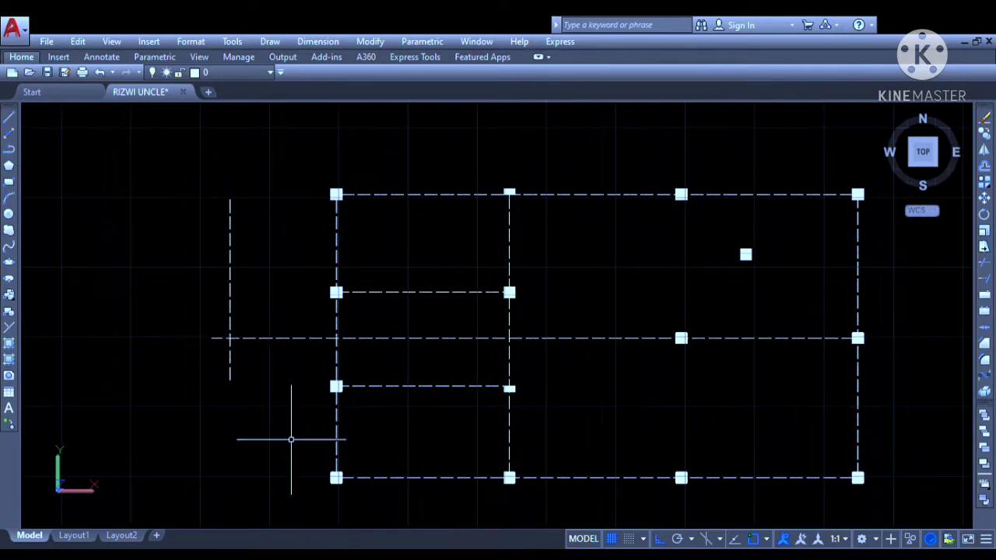
Extend the offset vertical line with dashed segments below the bottom row and above the top row of columns.
middle_drag(290, 428, 283, 403)
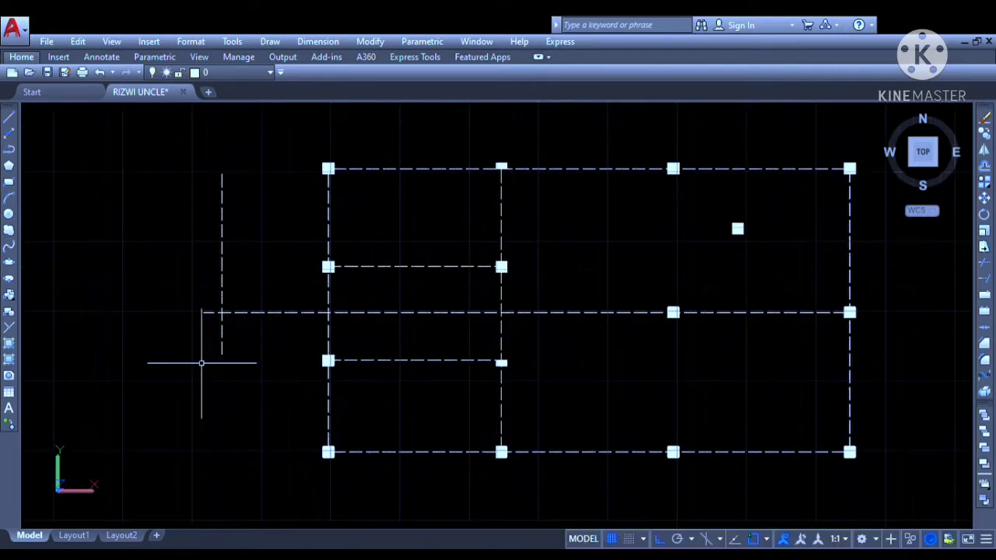
click(9, 123)
click(222, 354)
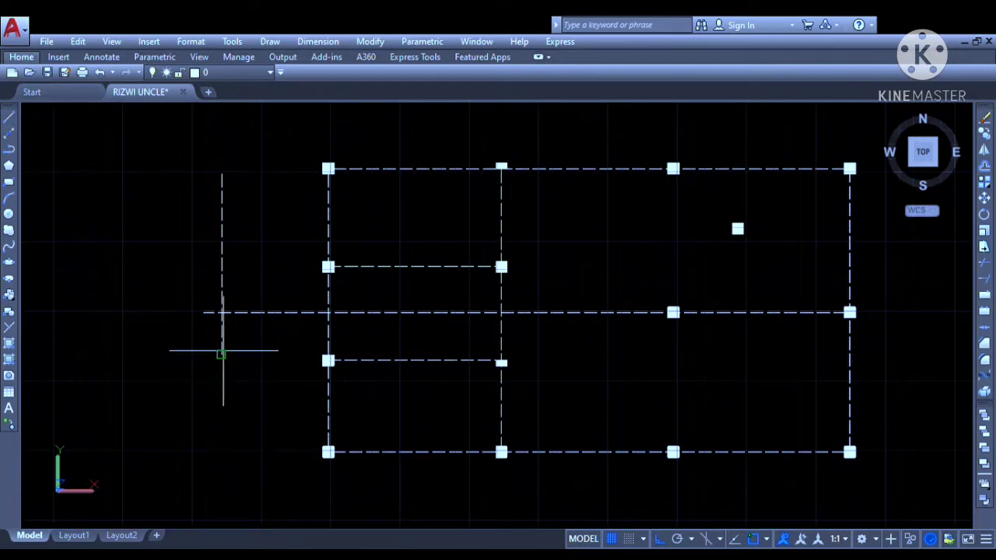
click(221, 497)
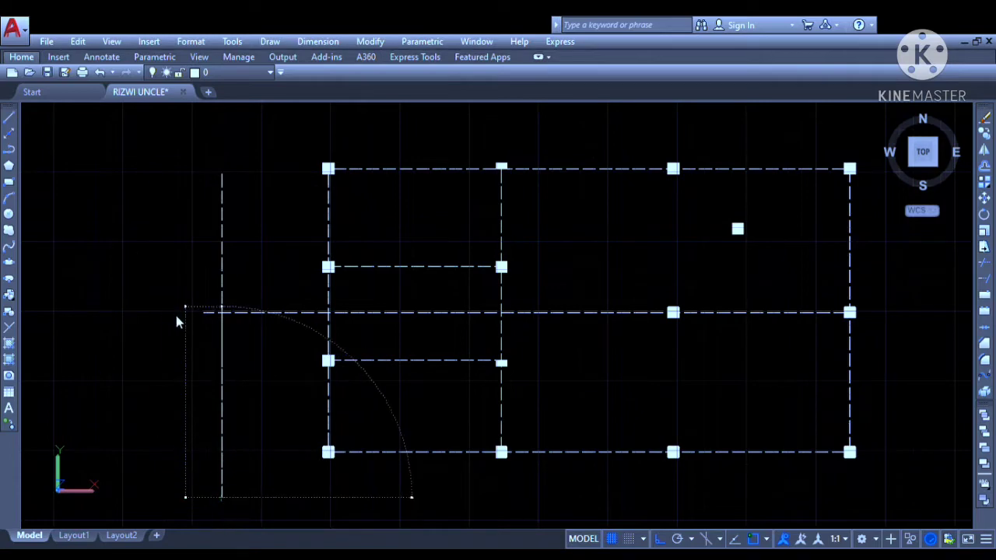
key(Escape)
key(Return)
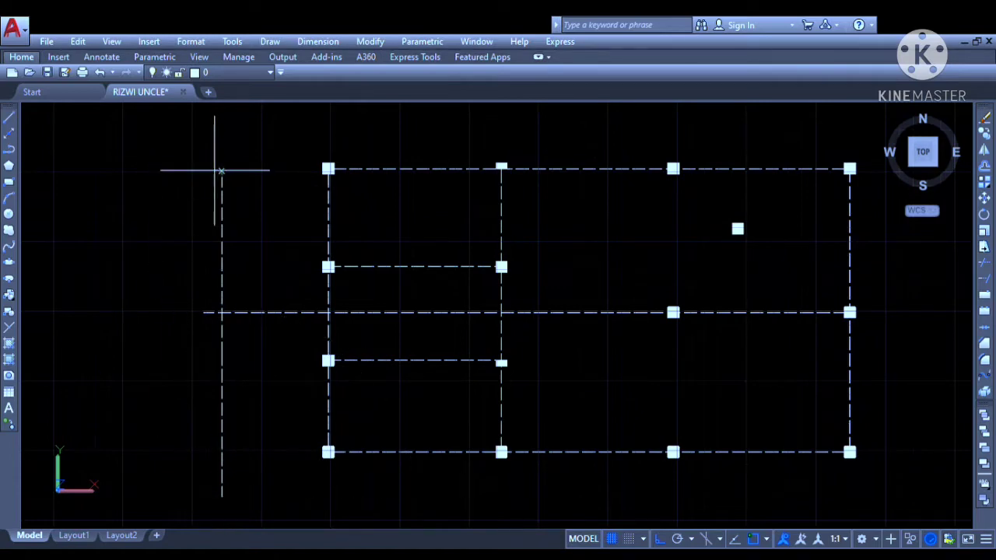
click(221, 171)
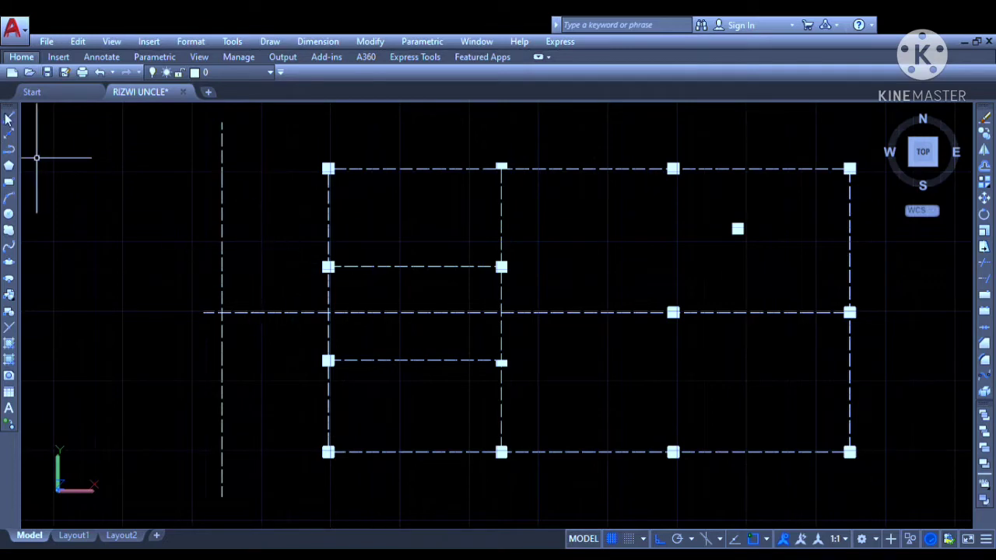
Draw a dashed horizontal line from the isolated upper-right interior column leftward past the offset vertical line.
scroll(739, 229, up, 5)
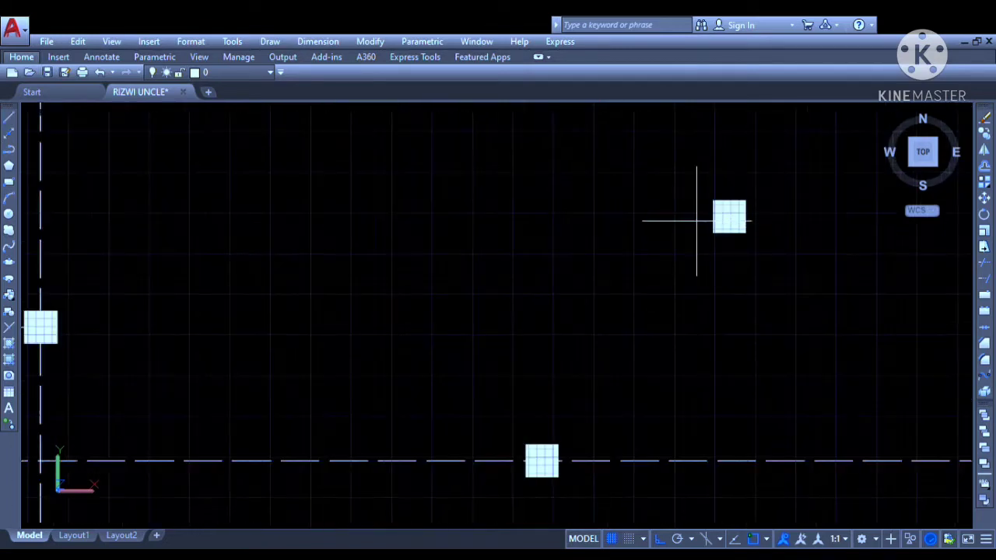
click(713, 217)
scroll(713, 216, down, 5)
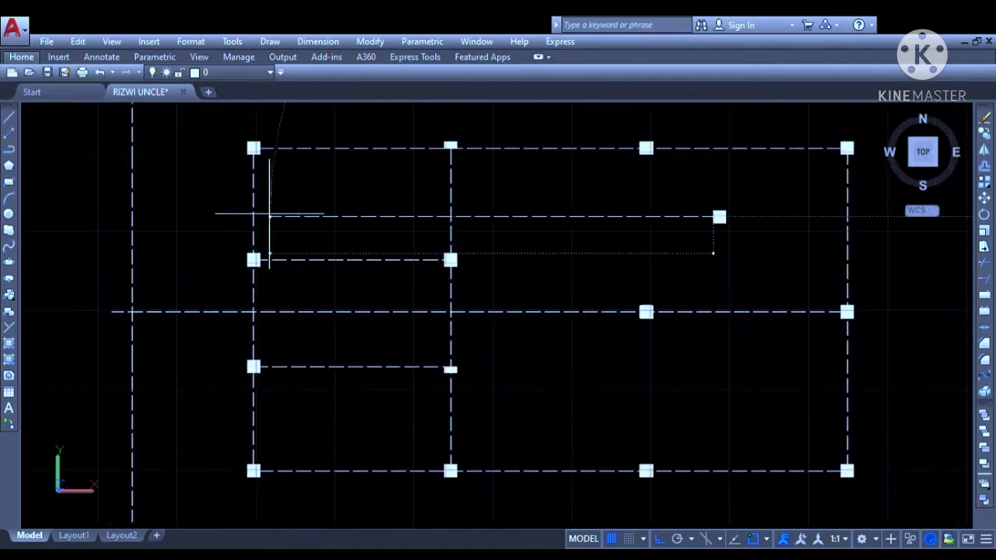
click(102, 217)
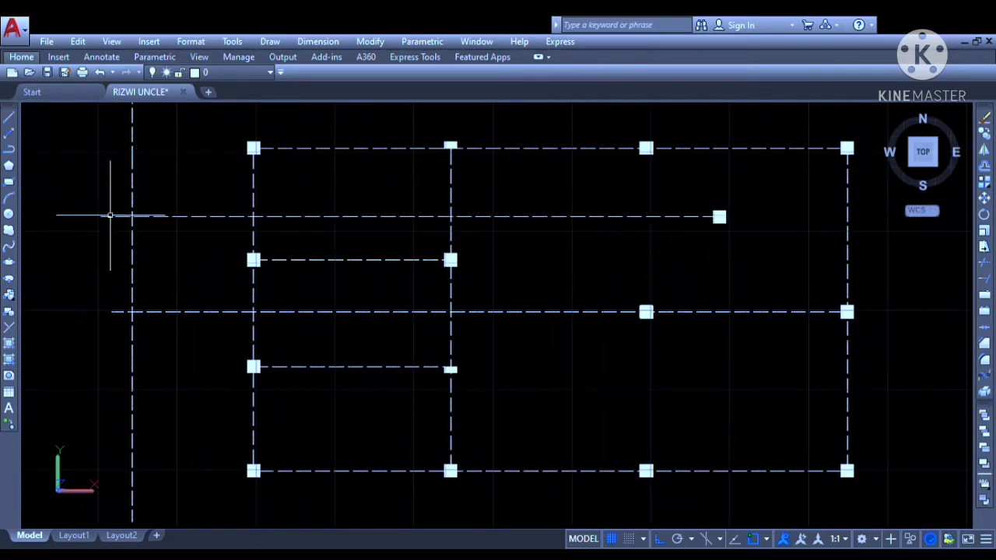
key(Escape)
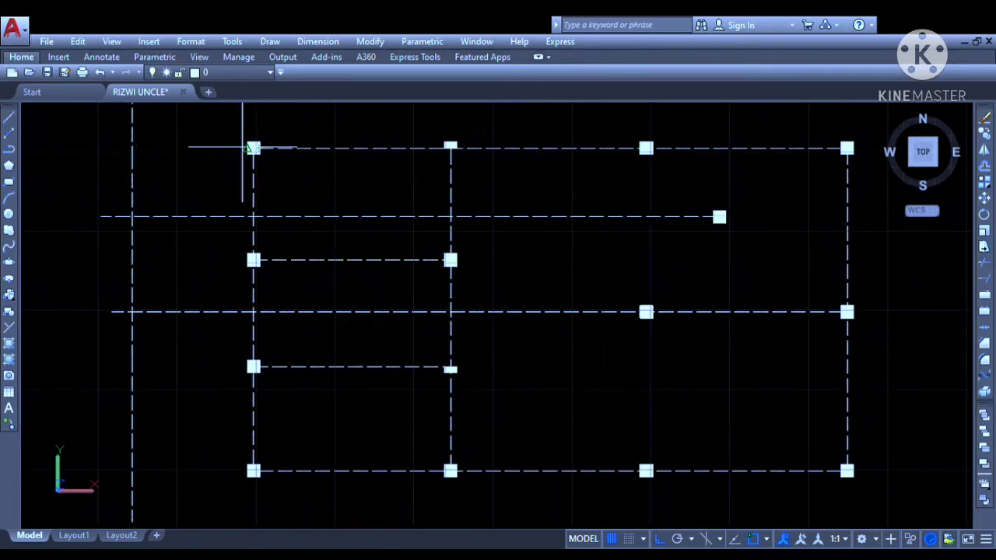
Extend the dashed lines of the top row and the second left column leftward past the offset vertical line.
click(249, 147)
click(65, 148)
key(Escape)
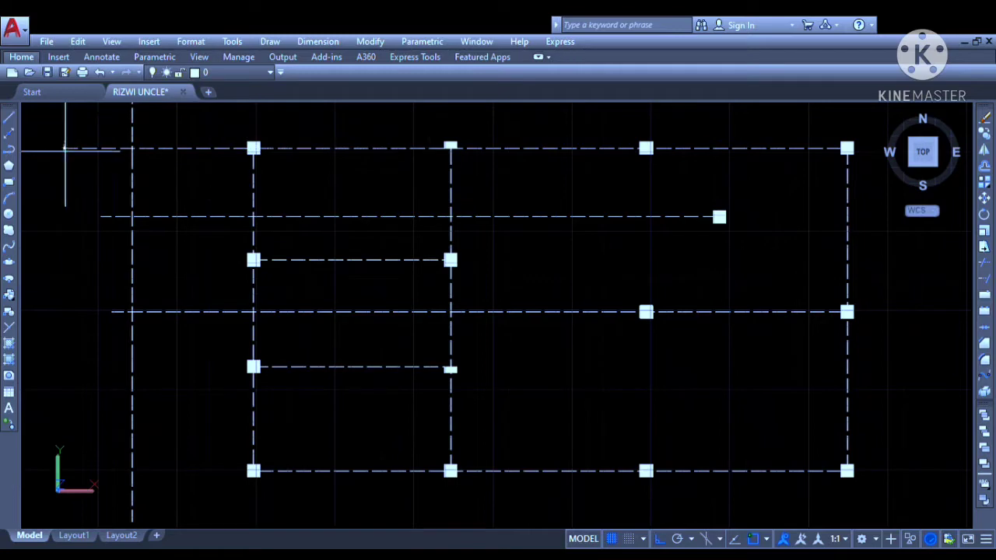
middle_drag(158, 362, 161, 338)
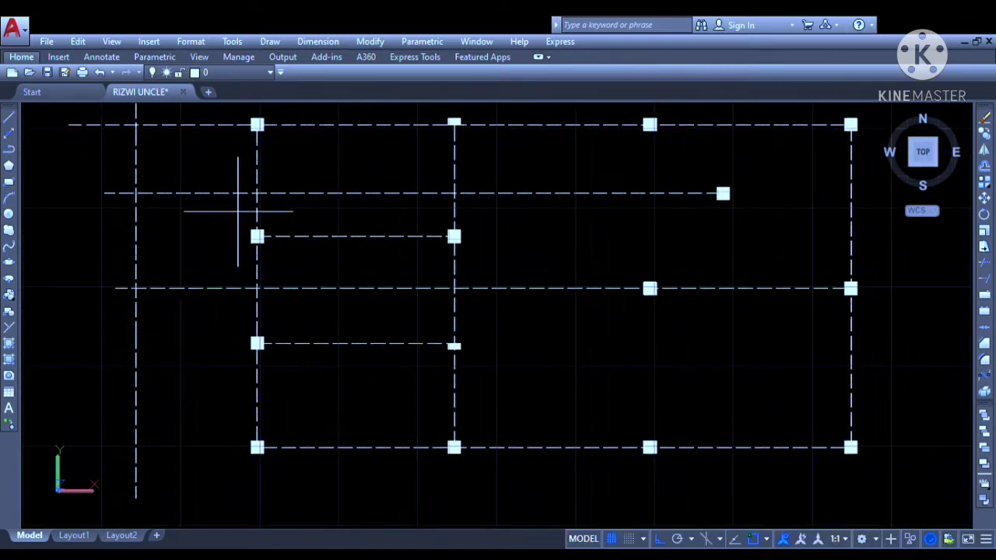
scroll(243, 222, up, 3)
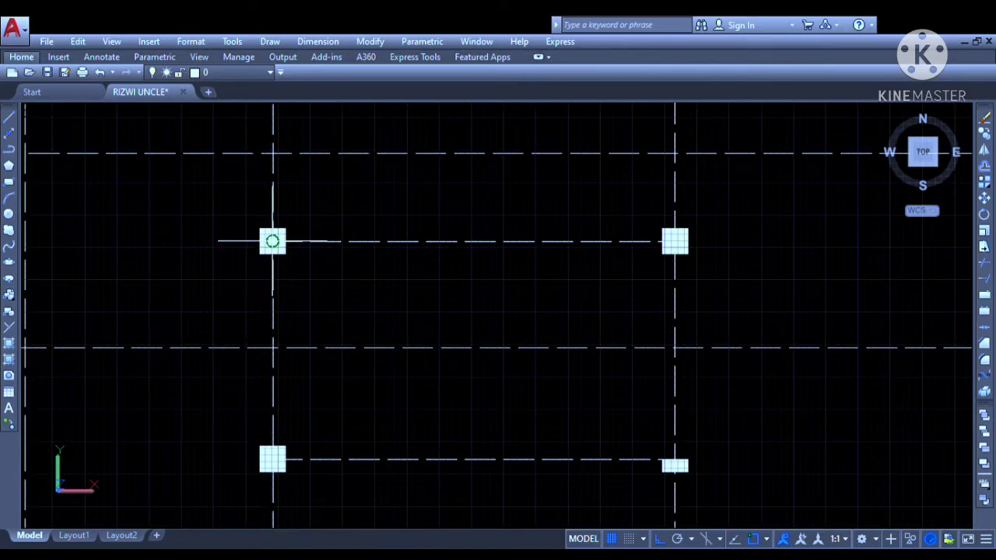
scroll(272, 241, down, 4)
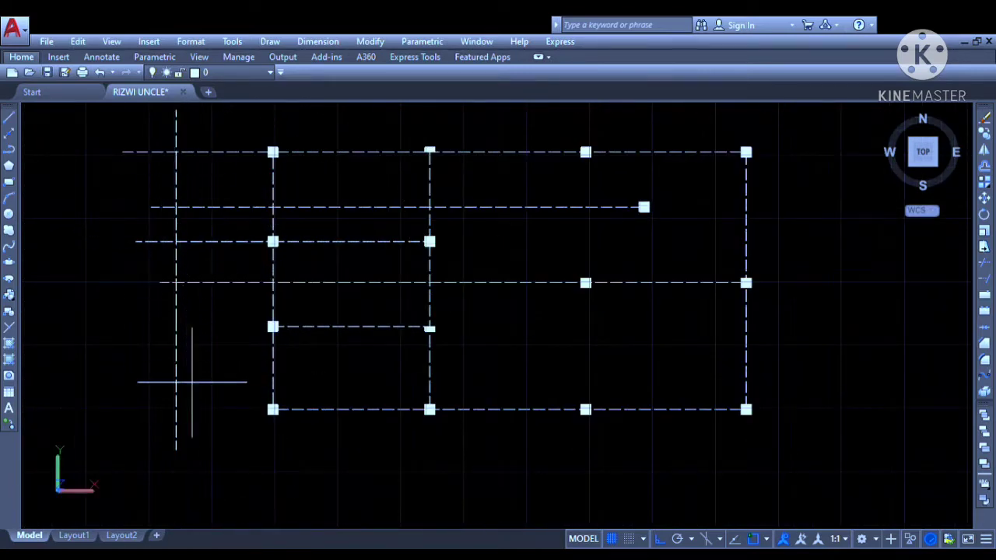
Extend the dashed lines of the third left column and the bottom row leftward past the offset vertical line.
scroll(271, 330, up, 4)
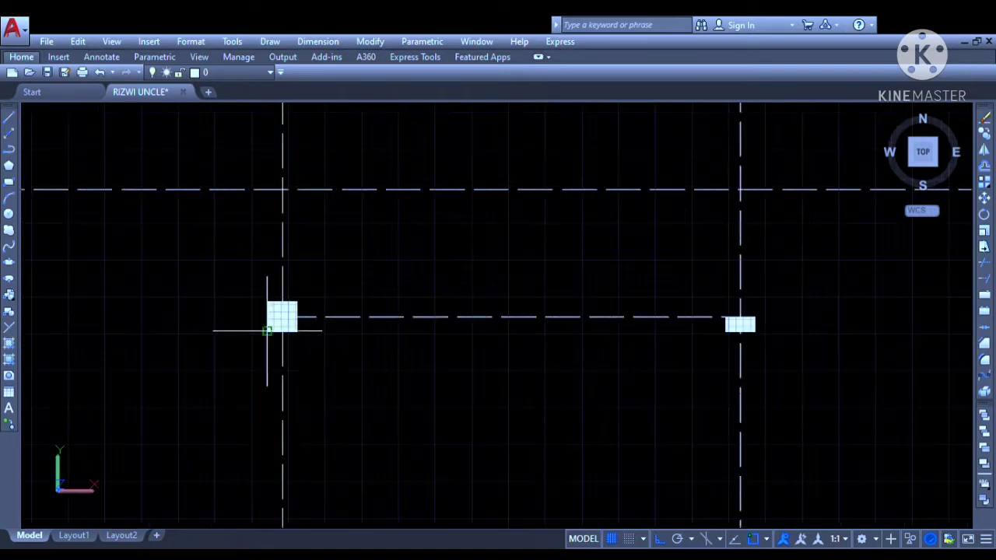
click(277, 320)
middle_drag(169, 326, 429, 327)
click(183, 316)
scroll(184, 316, down, 4)
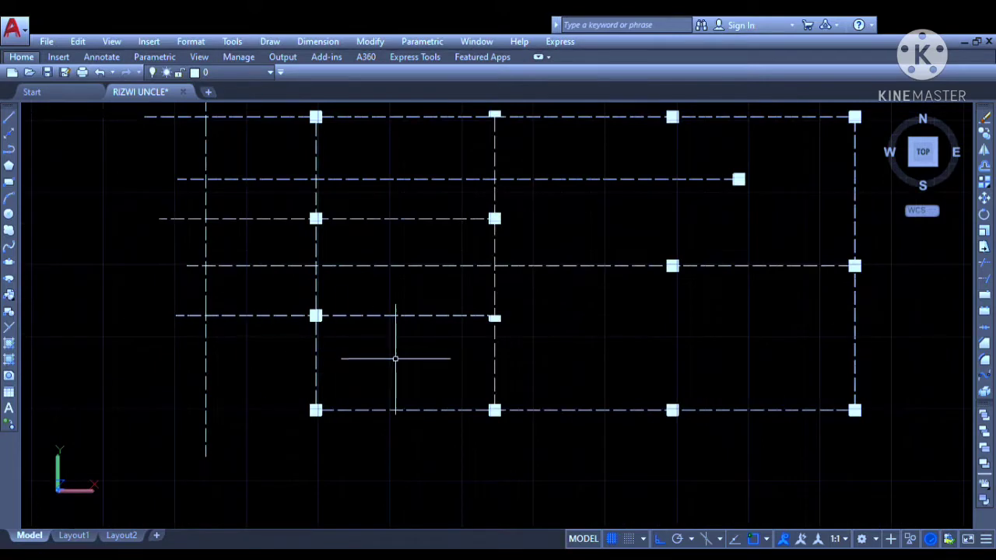
scroll(314, 406, up, 3)
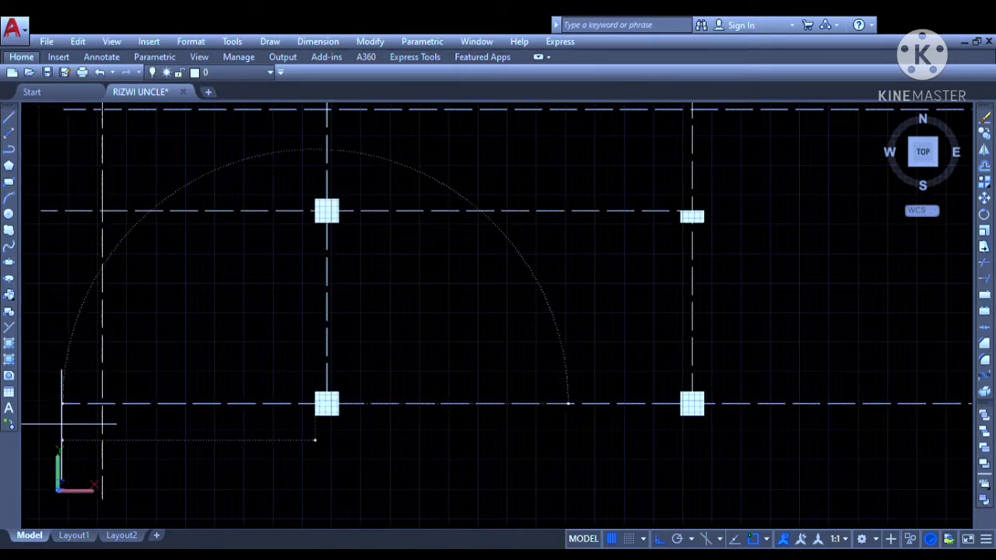
scroll(58, 397, down, 3)
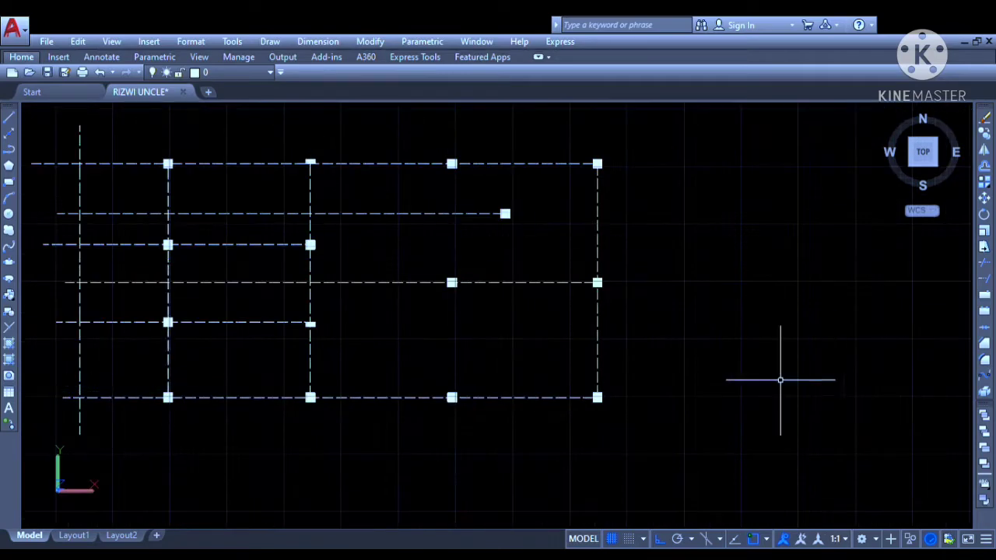
Draw a dashed vertical line from the third column of the top row down through the interior column and past the bottom row.
middle_drag(809, 328, 803, 353)
scroll(784, 327, down, 2)
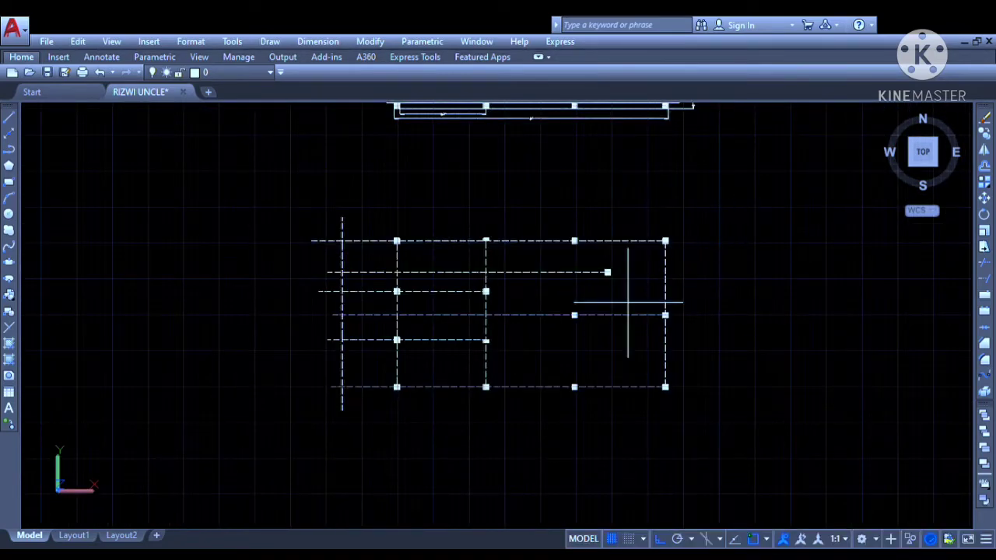
scroll(627, 300, up, 3)
mouse_move(627, 300)
middle_down()
mouse_move(644, 287)
mouse_move(705, 292)
middle_up()
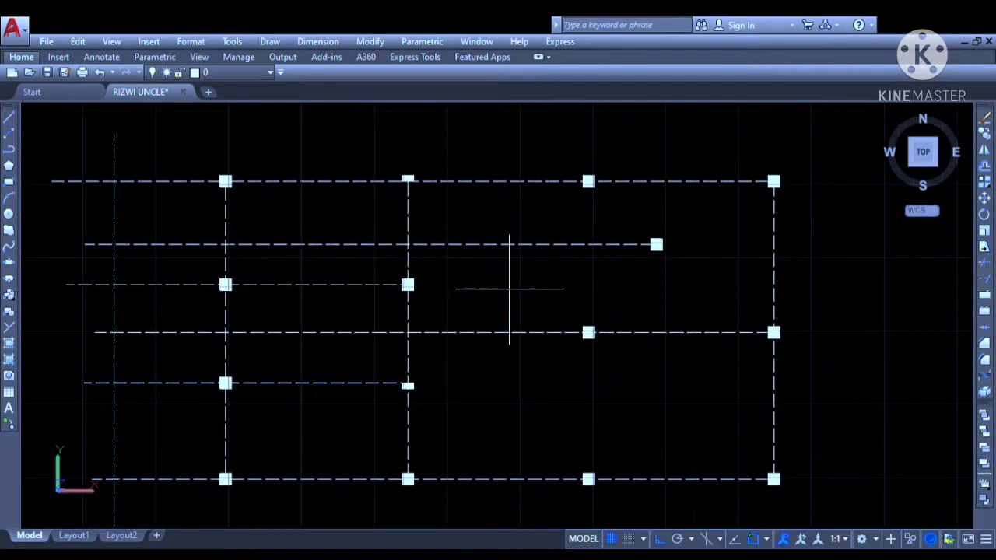
scroll(589, 193, up, 5)
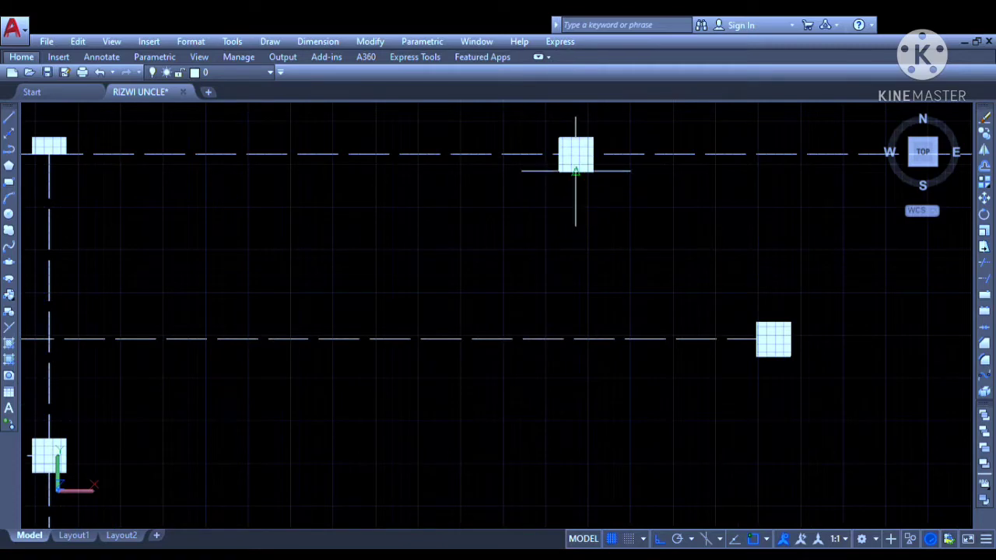
scroll(576, 170, down, 6)
scroll(574, 416, up, 5)
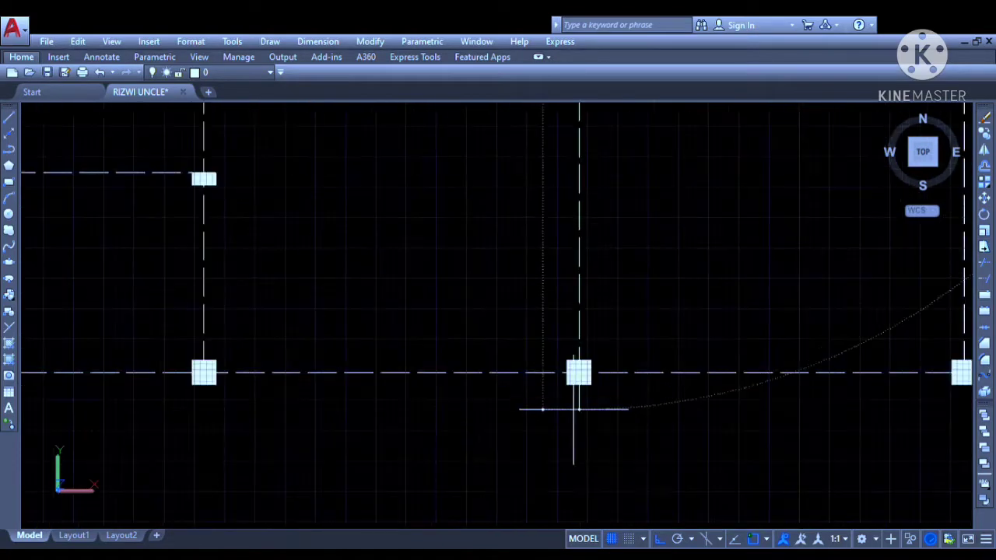
middle_drag(581, 456, 589, 322)
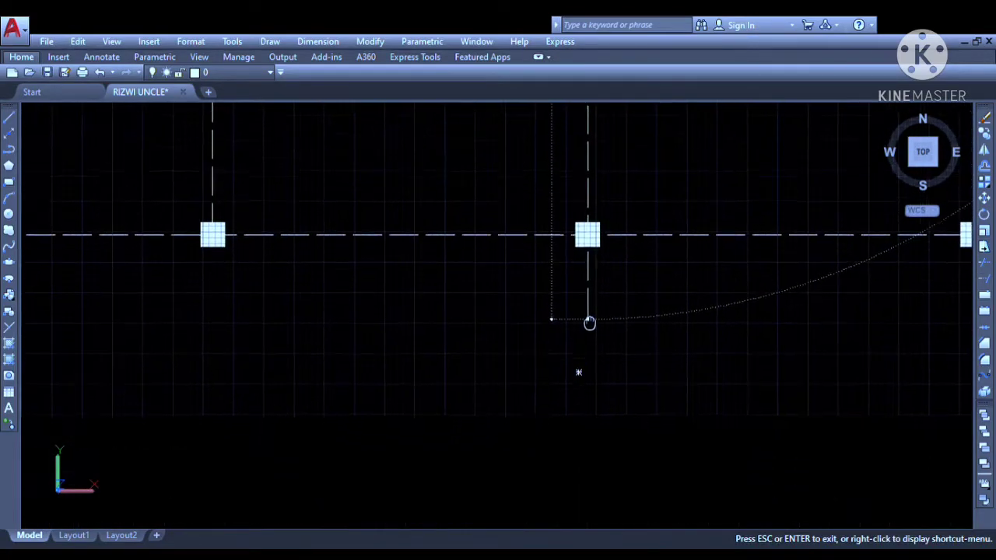
scroll(584, 473, down, 4)
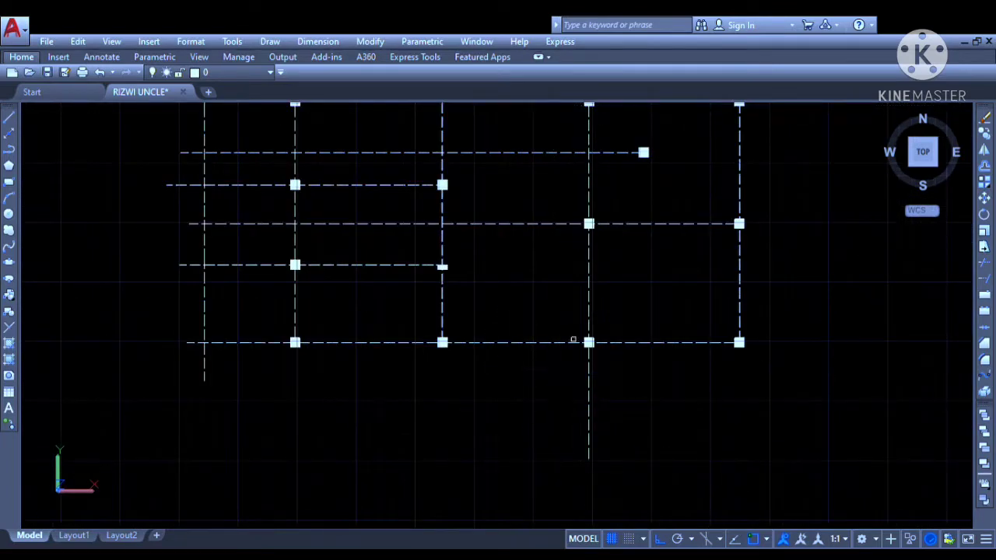
Offset both segments of the bottom row's dashed horizontal line downward to form an outer line below the columns.
click(559, 344)
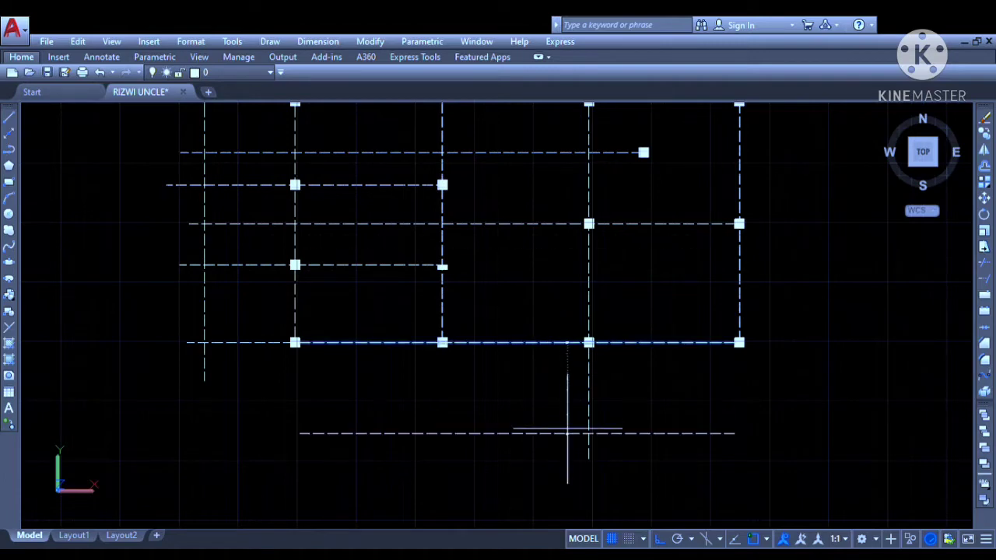
click(572, 432)
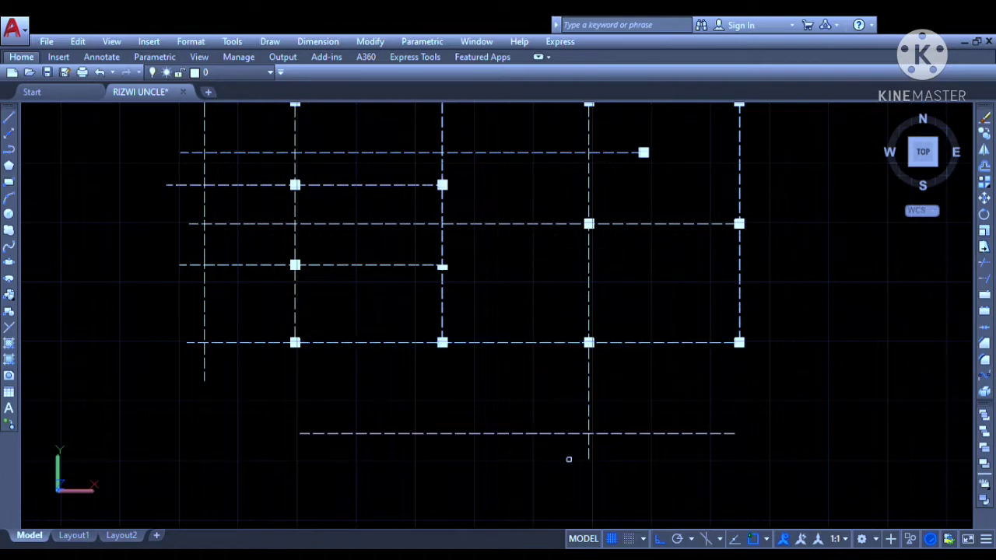
click(241, 342)
click(244, 462)
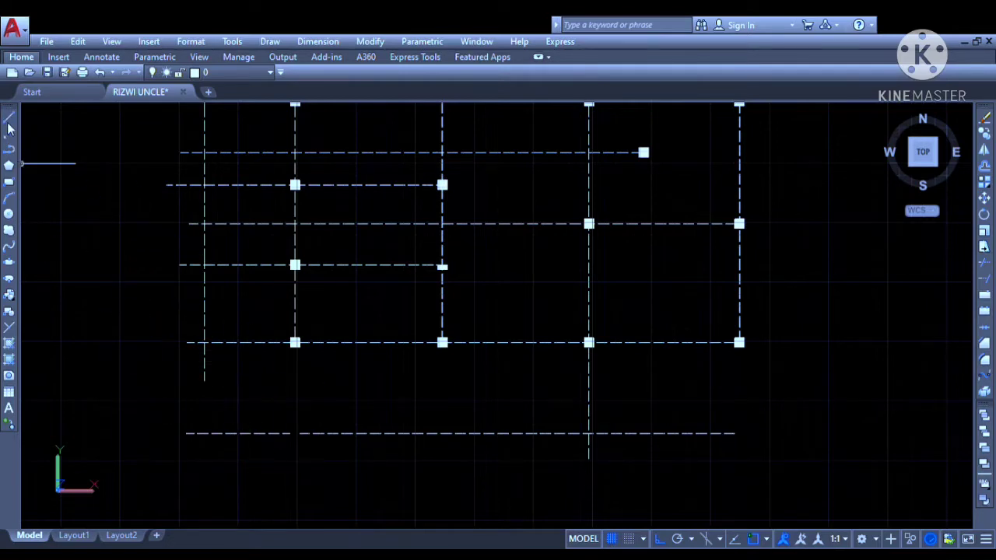
Draw dashed vertical lines from the two leftmost bottom-row columns down past the offset horizontal line.
scroll(298, 356, up, 3)
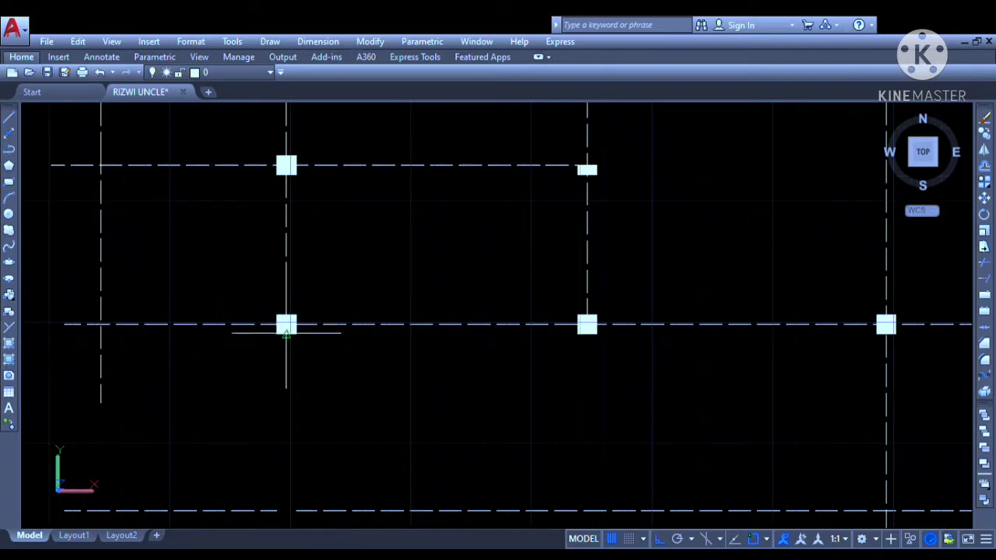
scroll(267, 459, down, 4)
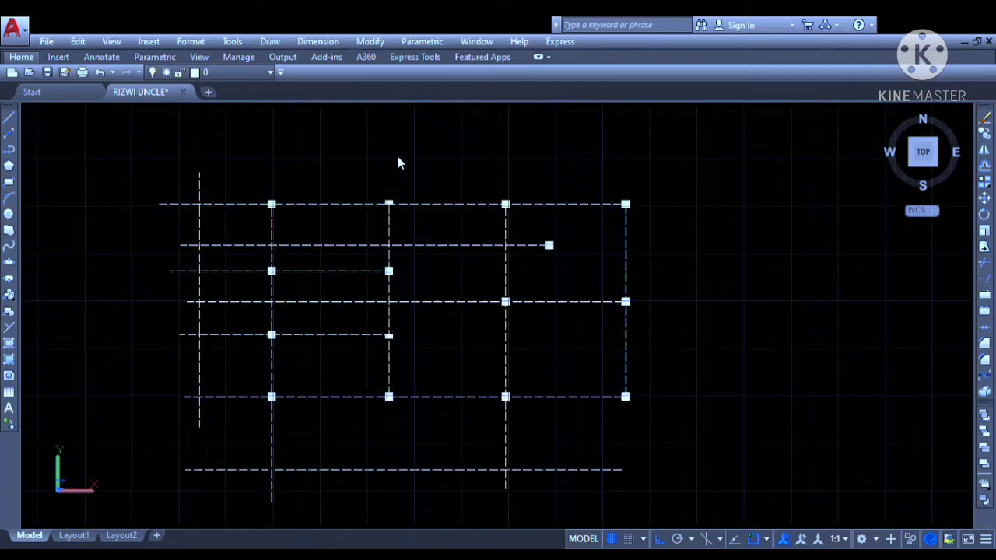
scroll(381, 401, up, 4)
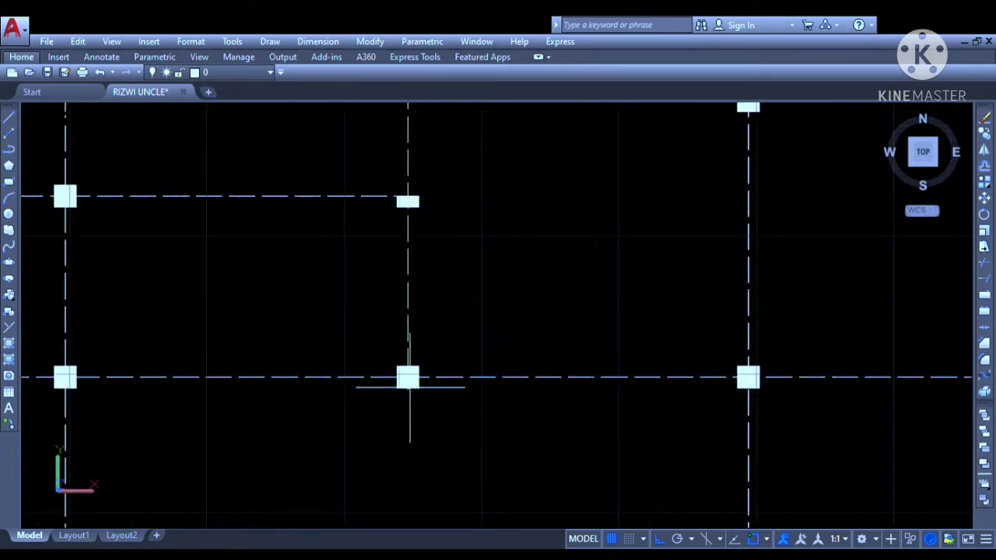
scroll(408, 387, down, 3)
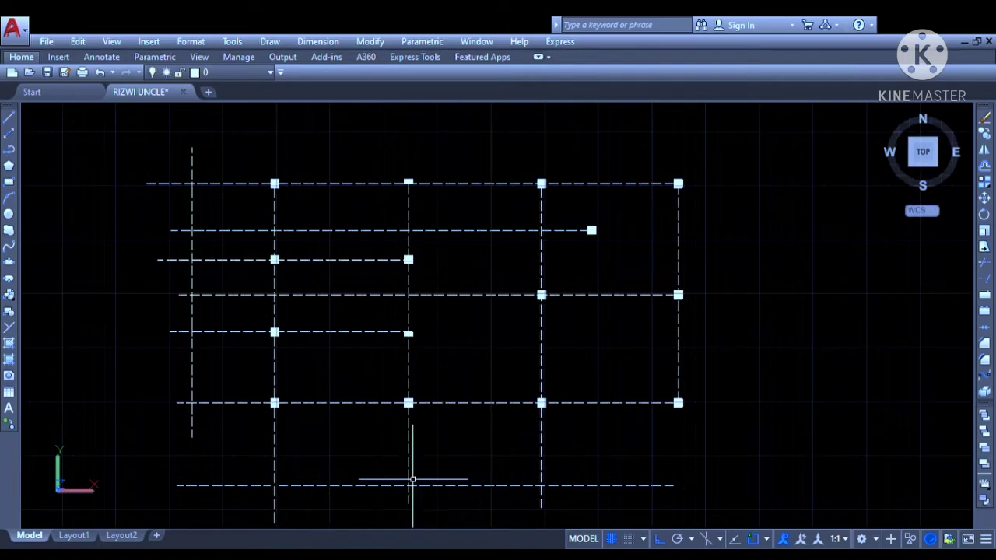
middle_drag(474, 446, 410, 420)
click(533, 433)
click(435, 428)
key(Escape)
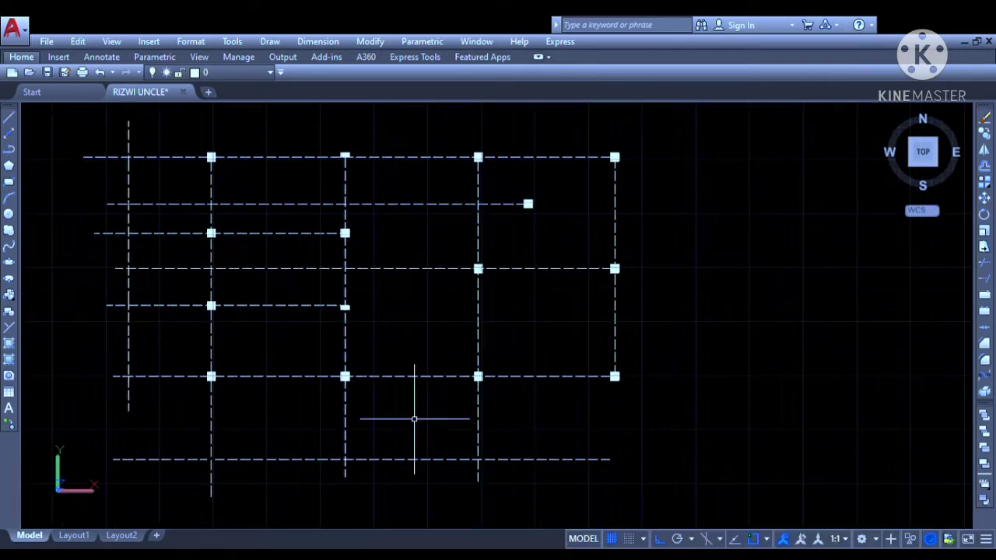
click(274, 425)
click(406, 429)
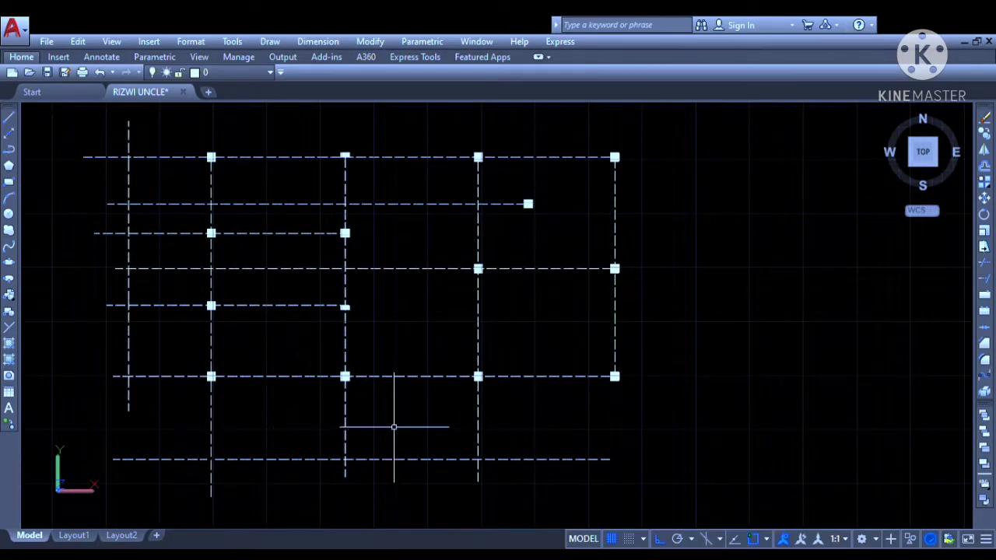
Copy the vertical extension line below the second bottom-row column to the rightmost bottom-row column.
click(394, 427)
click(252, 411)
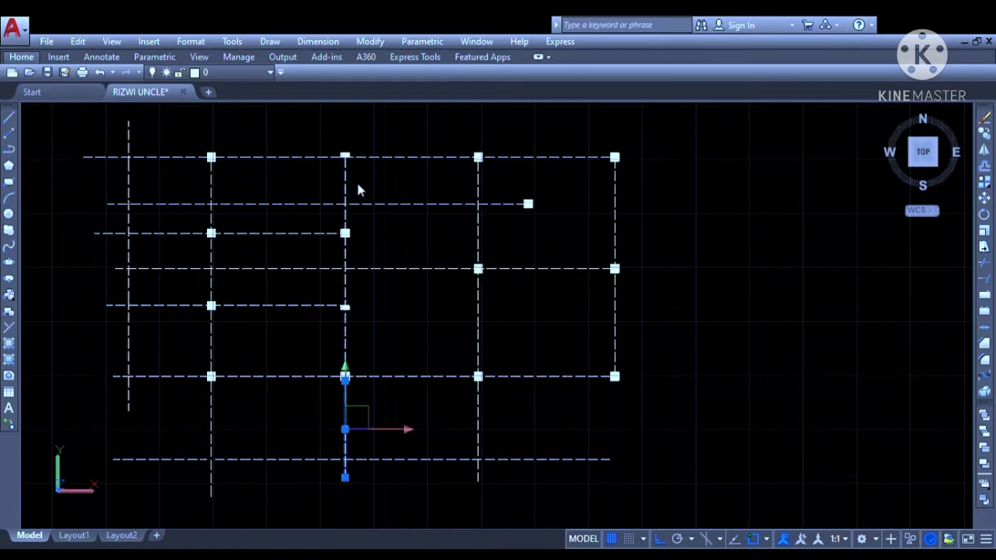
key(Escape)
scroll(346, 382, up, 3)
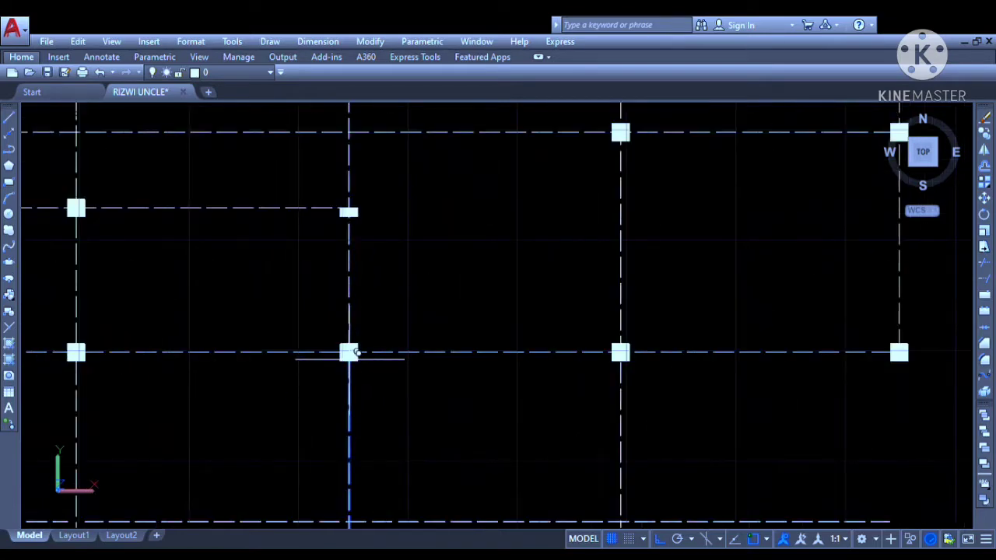
scroll(679, 371, down, 4)
scroll(679, 371, up, 4)
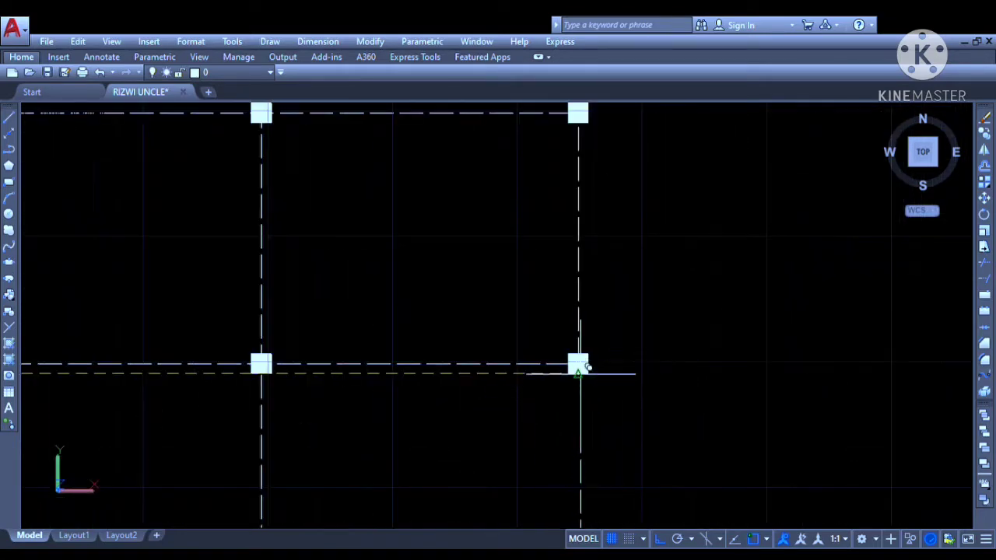
scroll(580, 374, down, 5)
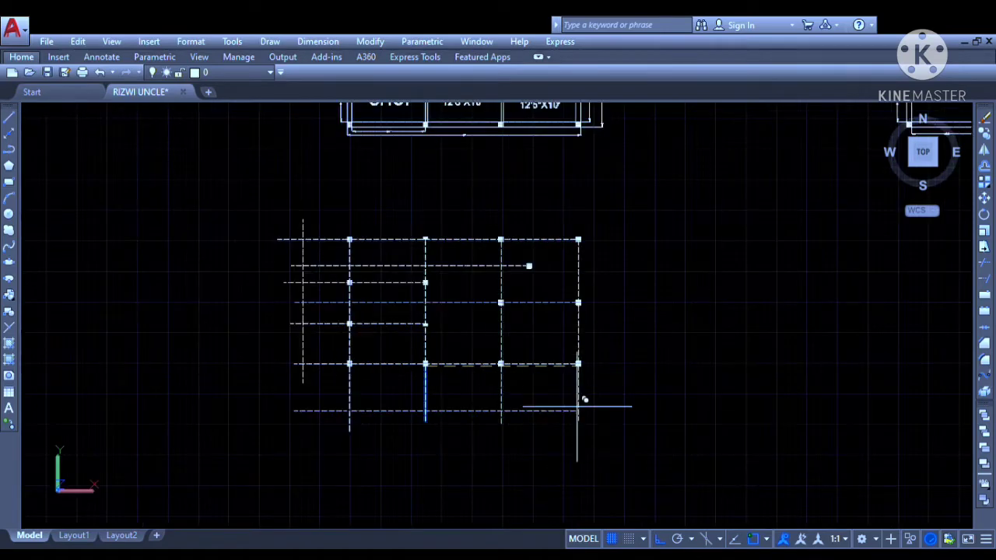
Draw a dashed vertical line from the isolated upper-right interior column down past the offset horizontal line.
scroll(576, 409, up, 4)
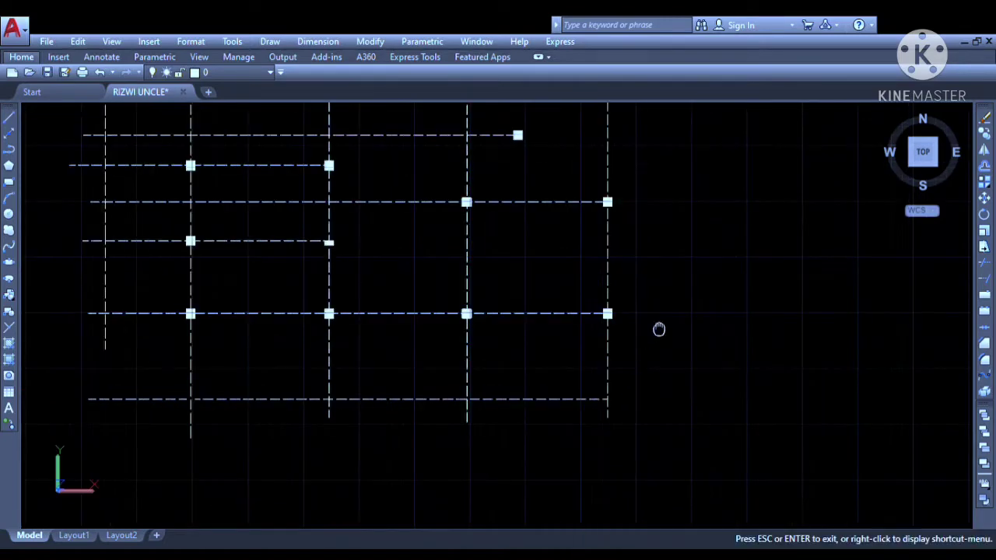
middle_drag(659, 330, 645, 403)
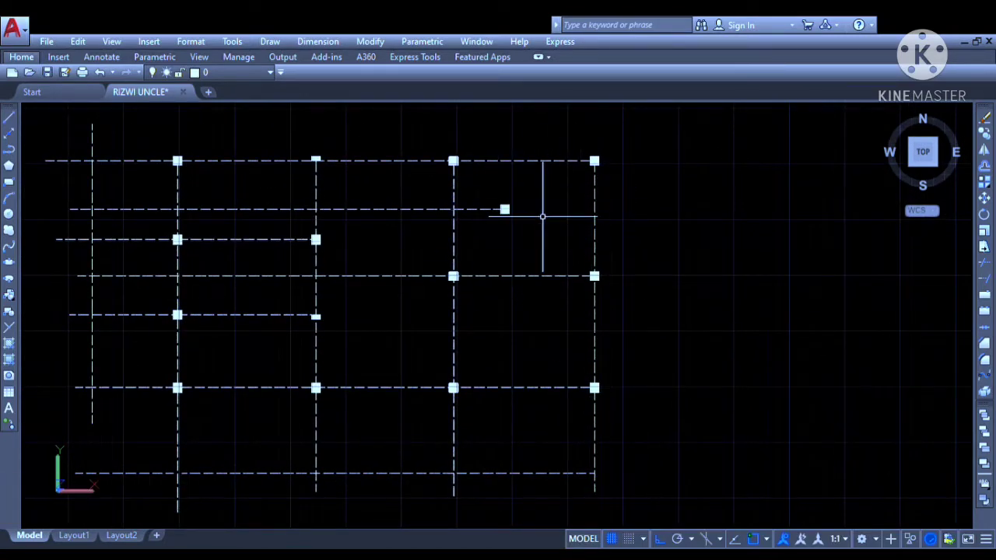
scroll(491, 209, up, 4)
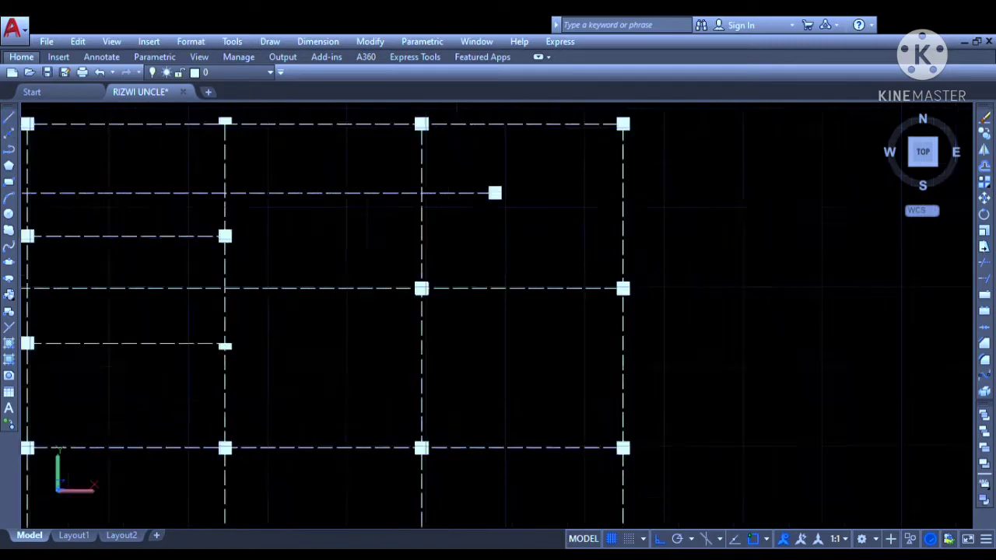
click(488, 186)
scroll(488, 237, down, 4)
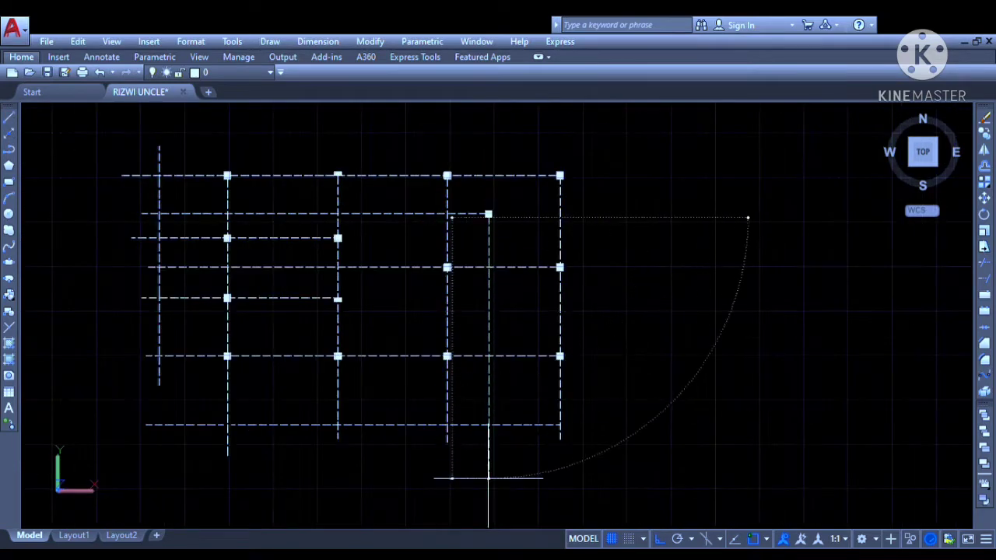
middle_drag(488, 479, 498, 442)
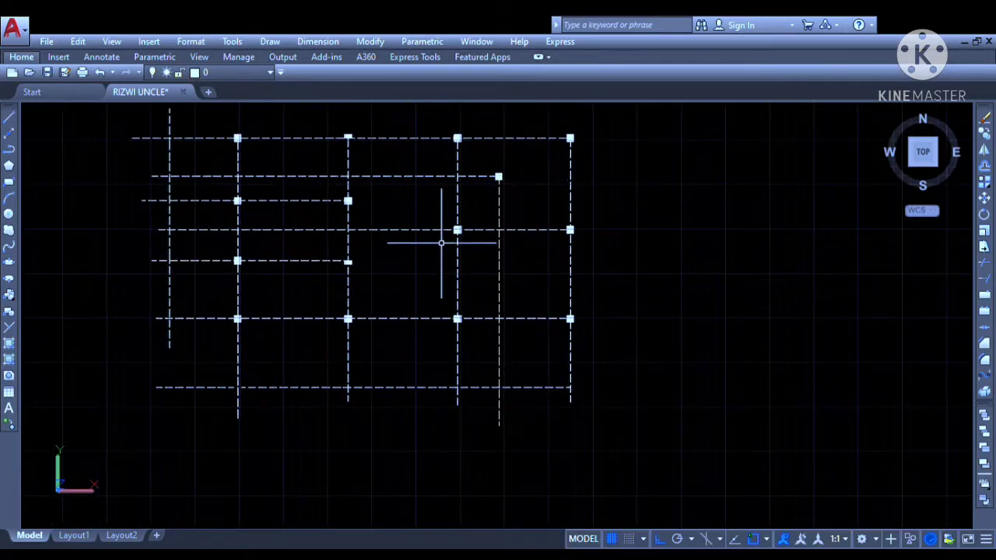
Trim the overhangs of the second, third and isolated columns' vertical lines below the offset horizontal line.
mouse_move(441, 244)
middle_down()
mouse_move(560, 313)
mouse_move(545, 295)
mouse_move(534, 314)
mouse_move(549, 313)
middle_up()
scroll(545, 296, up, 2)
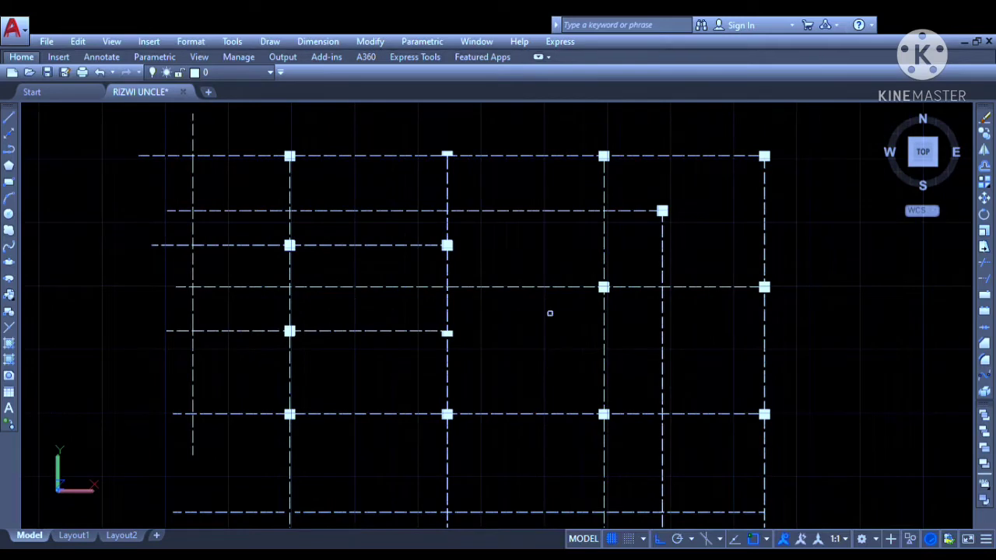
scroll(487, 287, down, 2)
scroll(328, 437, up, 2)
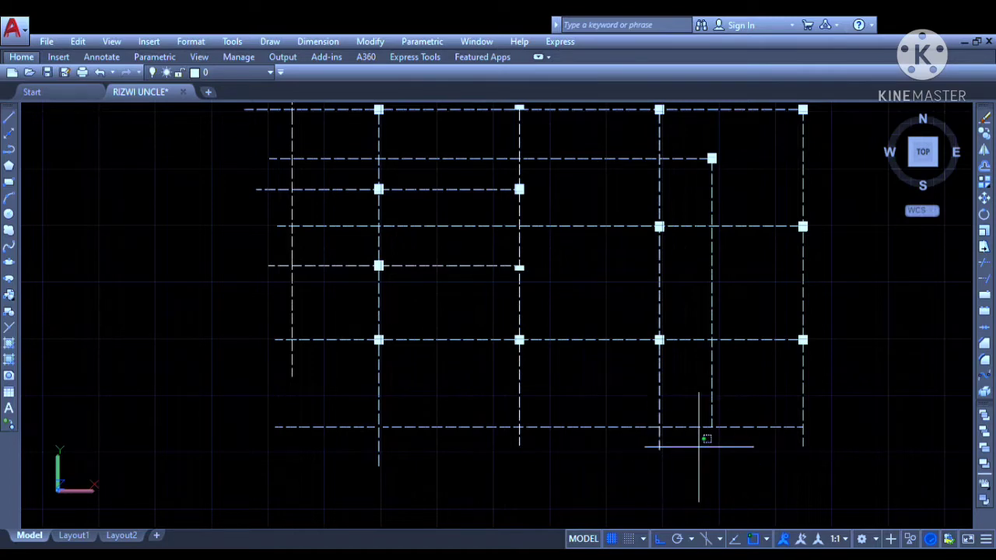
scroll(685, 444, up, 3)
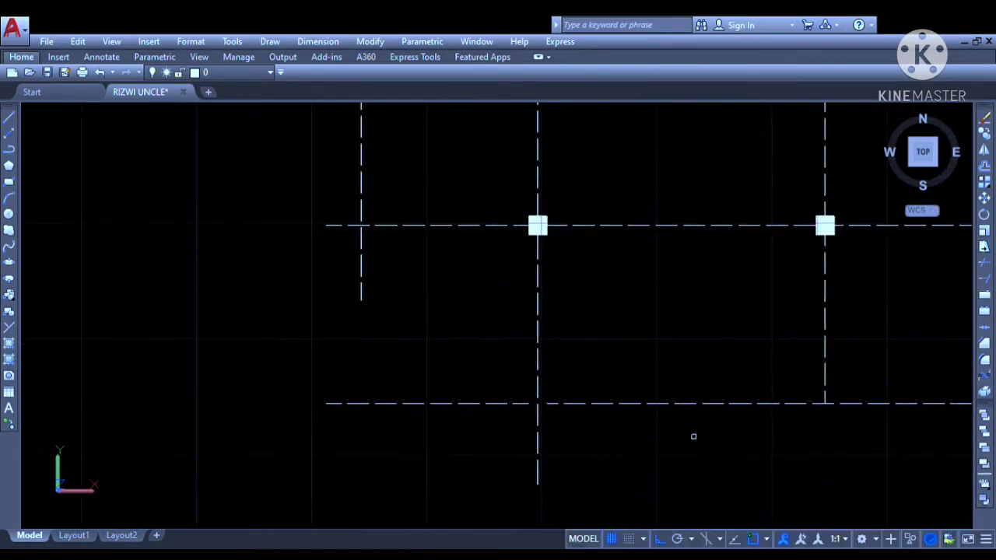
scroll(523, 449, down, 3)
click(526, 455)
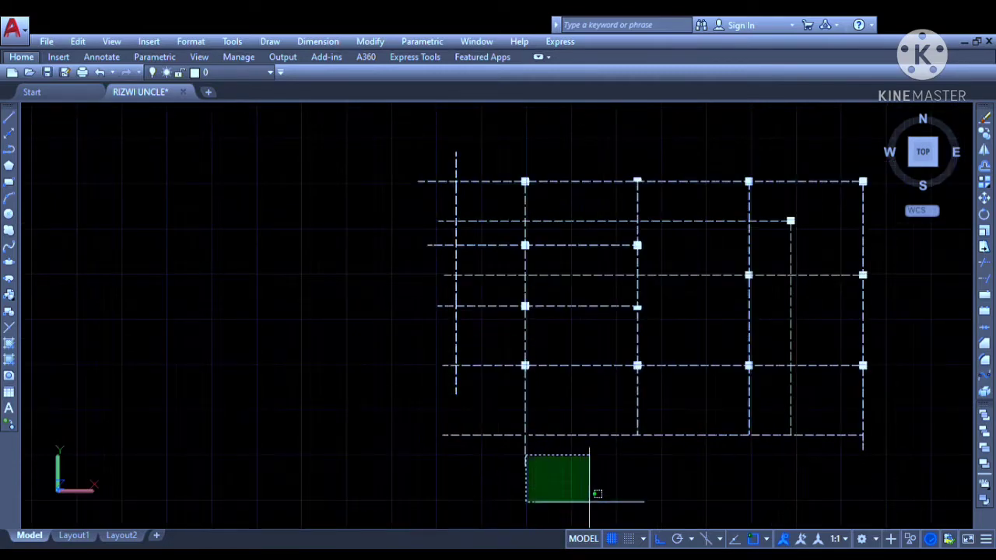
click(586, 502)
Trim the column rows' dashed horizontal lines where they overhang to the left of the offset vertical line.
scroll(397, 126, up, 2)
scroll(456, 218, up, 2)
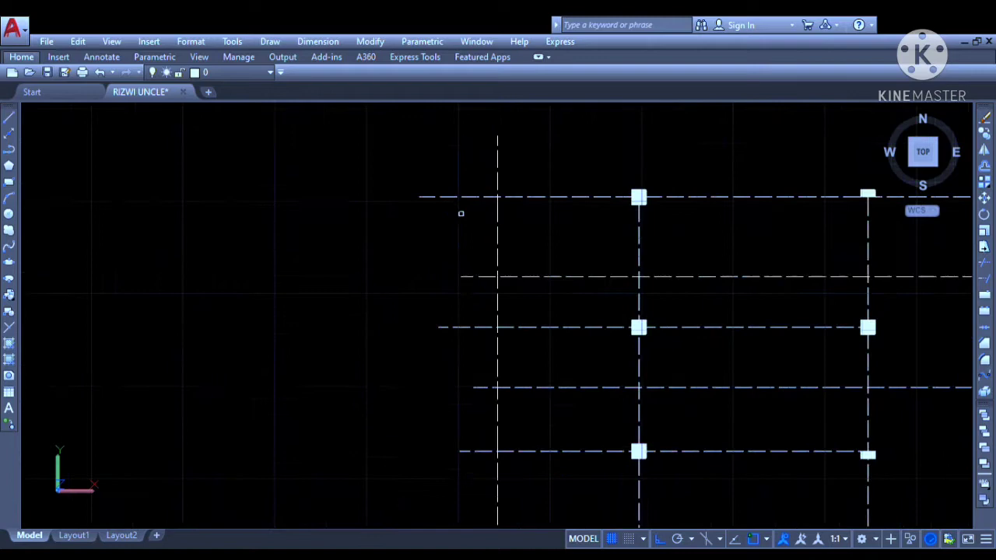
click(452, 170)
click(479, 458)
middle_drag(467, 449, 391, 336)
scroll(400, 458, down, 4)
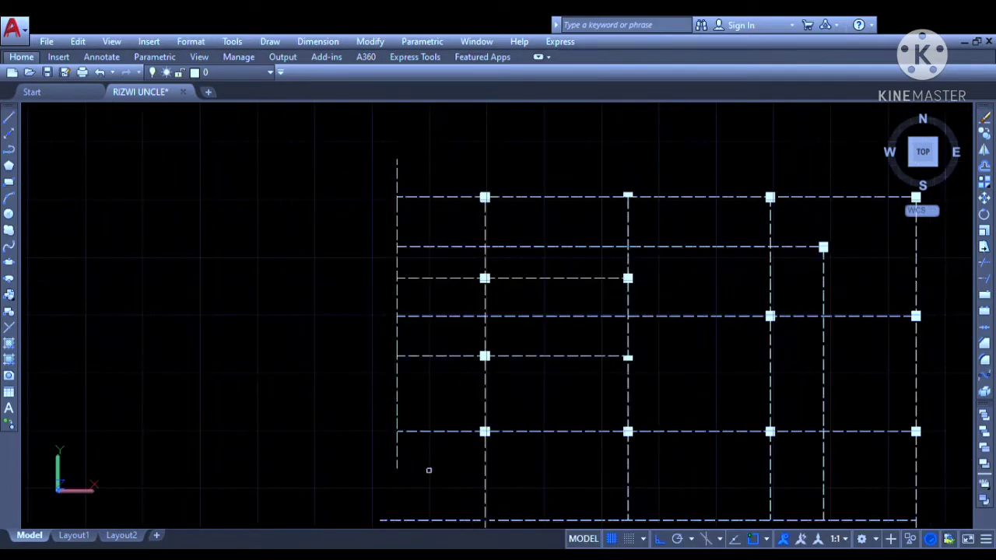
Trim the offset vertical line's overhang below the bottom row and delete the short left segment of the offset horizontal line.
scroll(472, 499, up, 3)
mouse_move(426, 476)
middle_down()
mouse_move(480, 369)
mouse_move(449, 382)
middle_up()
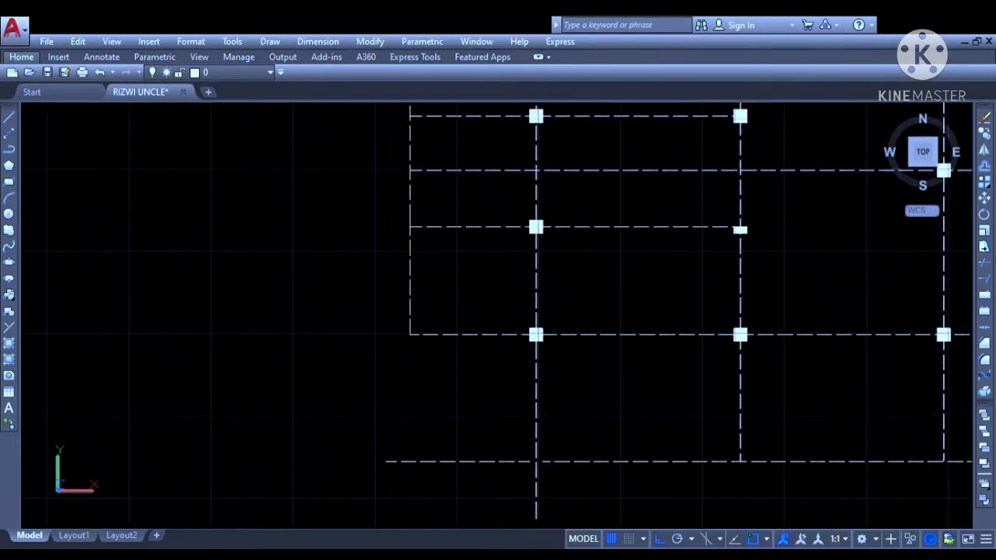
click(467, 461)
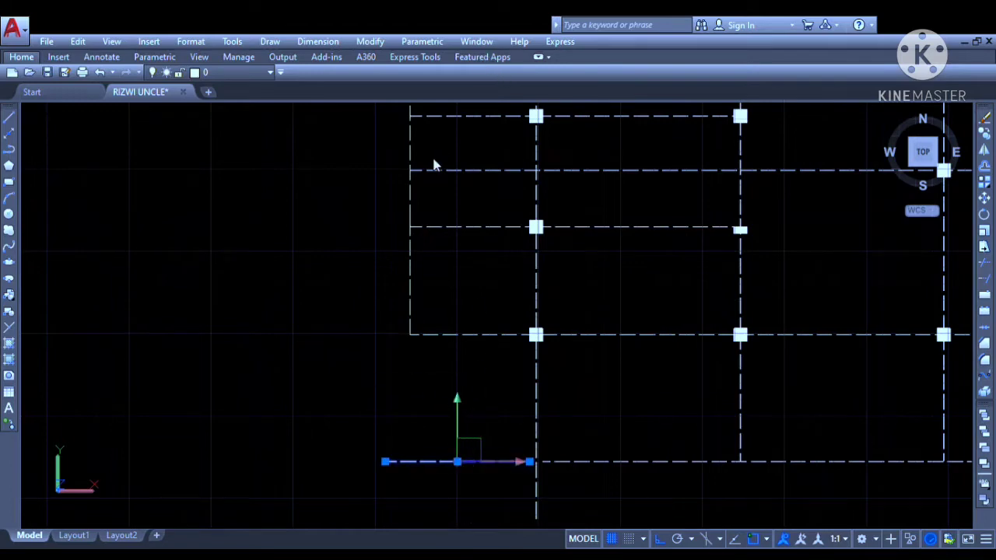
key(Delete)
Extend the offset horizontal line to the leftmost columns' vertical line and trim that vertical line's overhang below it.
middle_drag(447, 467, 346, 409)
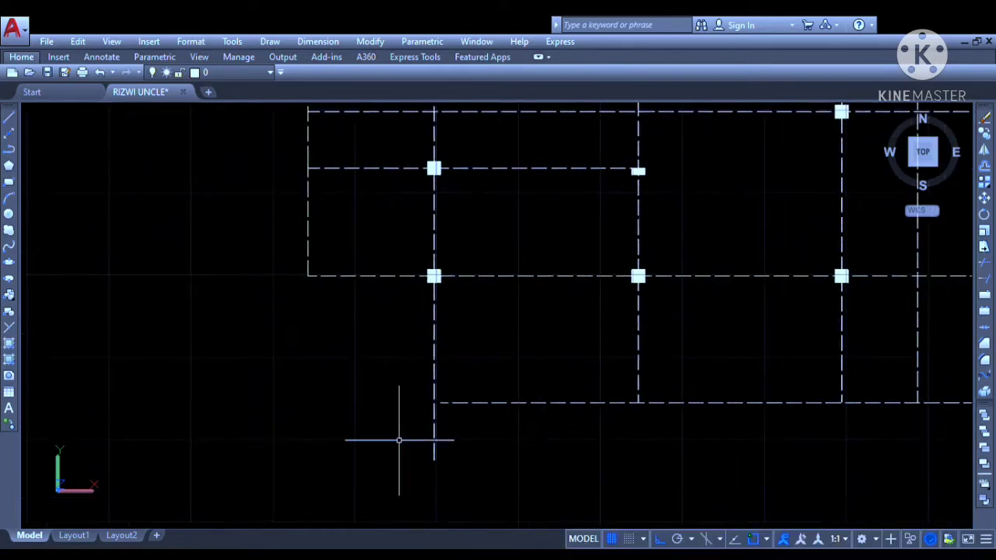
click(433, 433)
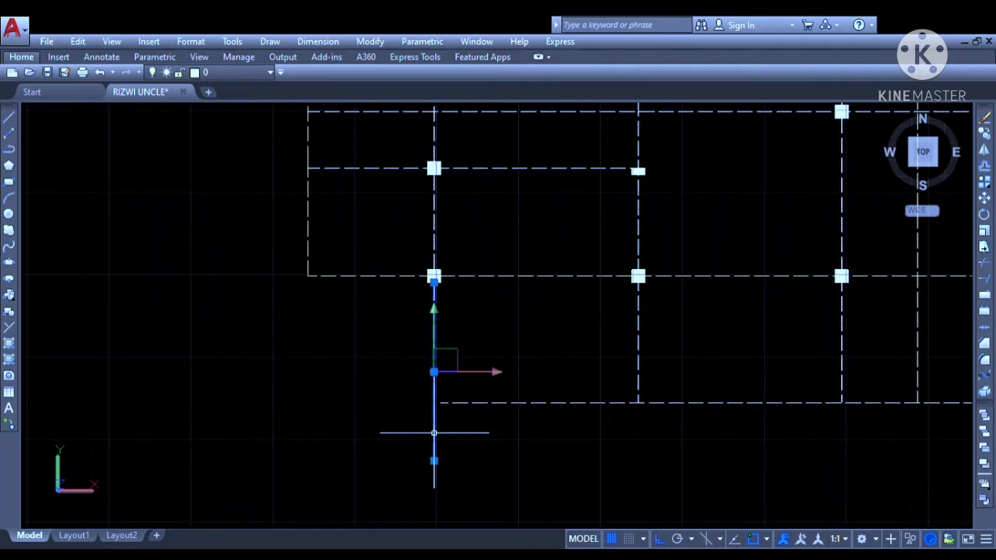
key(Escape)
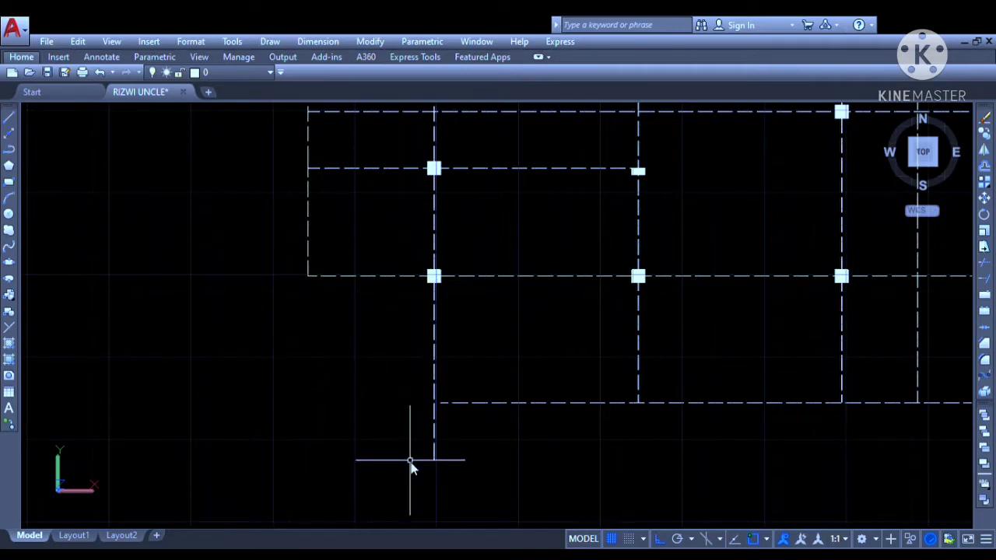
text(ex)
key(Return)
key(Return)
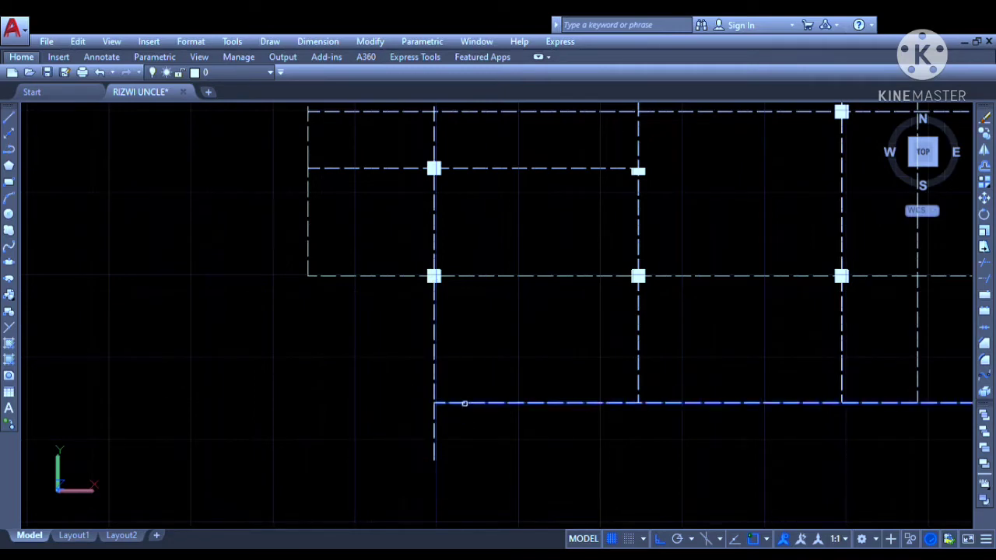
click(465, 404)
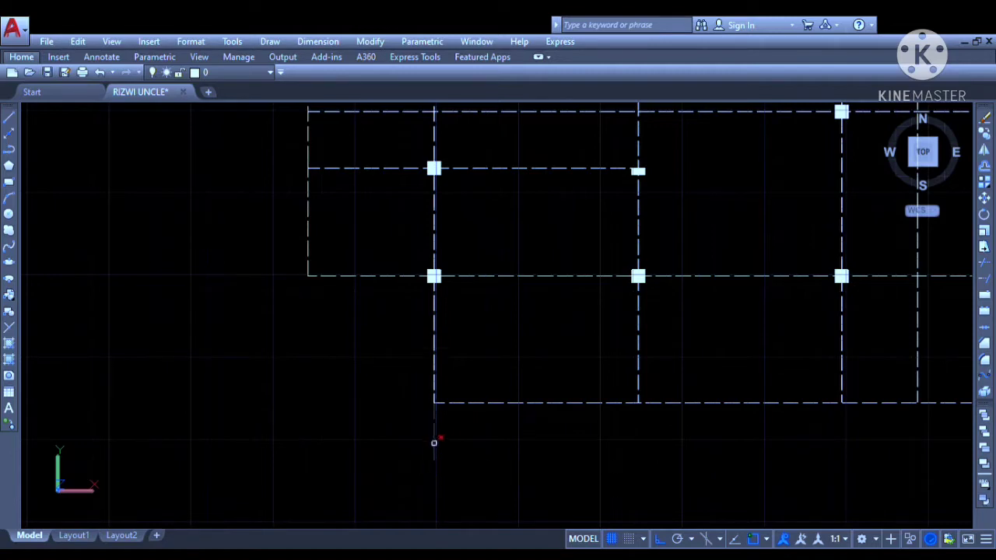
scroll(428, 449, down, 2)
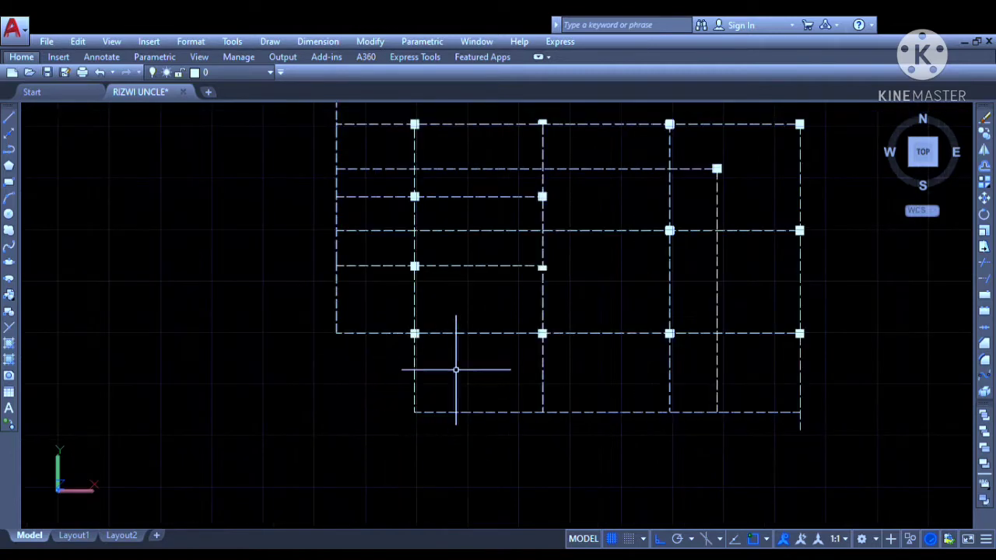
Trim the rightmost vertical line's overhang below the offset horizontal line and the offset vertical line's overhang above the top row.
middle_drag(456, 367, 449, 420)
scroll(804, 469, up, 2)
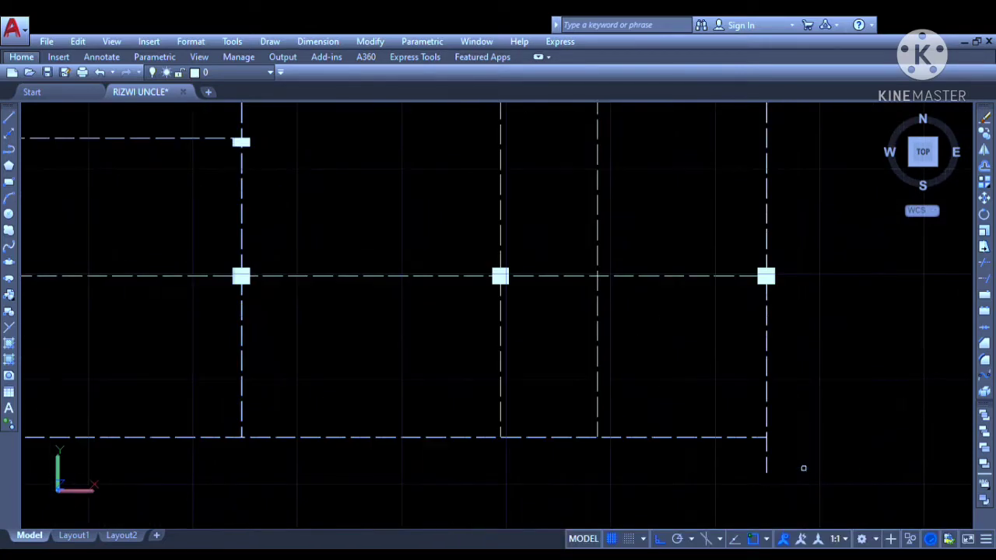
scroll(766, 461, down, 2)
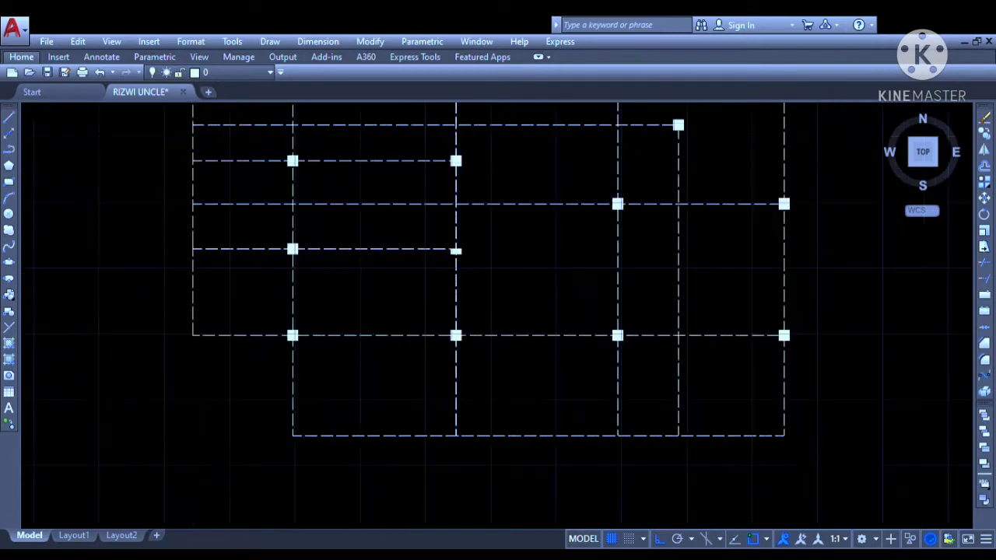
scroll(846, 388, down, 2)
scroll(865, 333, up, 2)
mouse_move(864, 333)
middle_down()
mouse_move(835, 387)
mouse_move(825, 378)
middle_up()
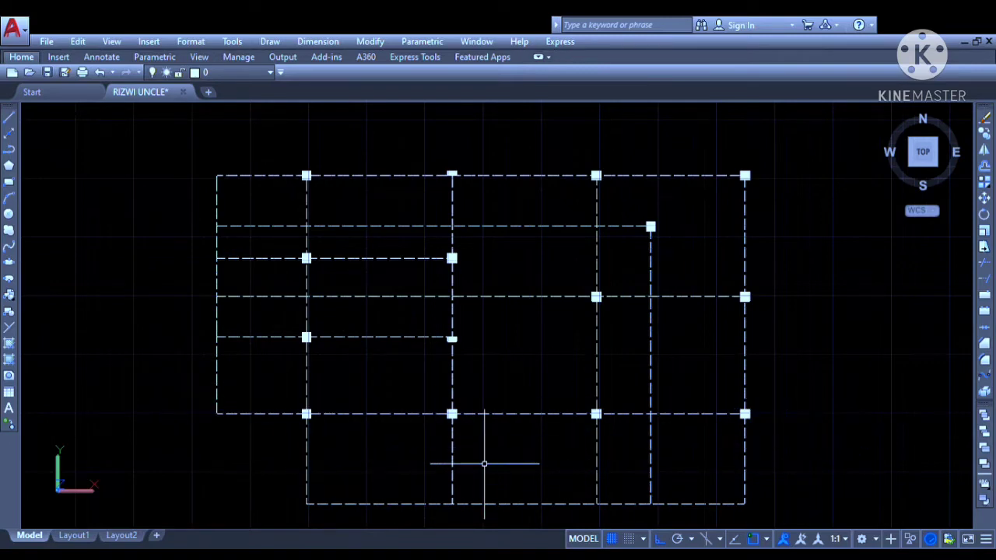
Delete the offset horizontal line below the bottom column row and the long segments of the offset vertical line at the rows' outer ends.
middle_drag(484, 462, 483, 426)
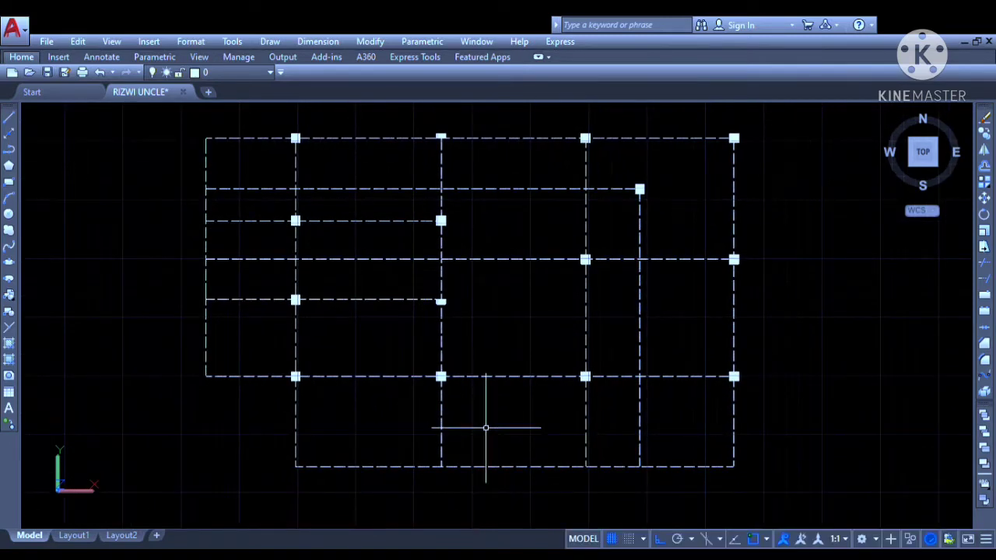
click(502, 467)
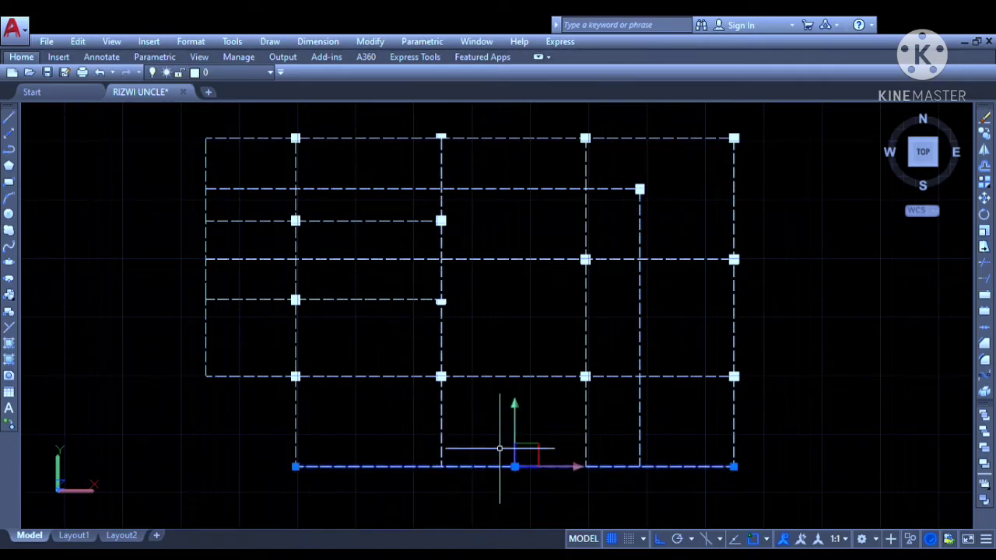
click(180, 325)
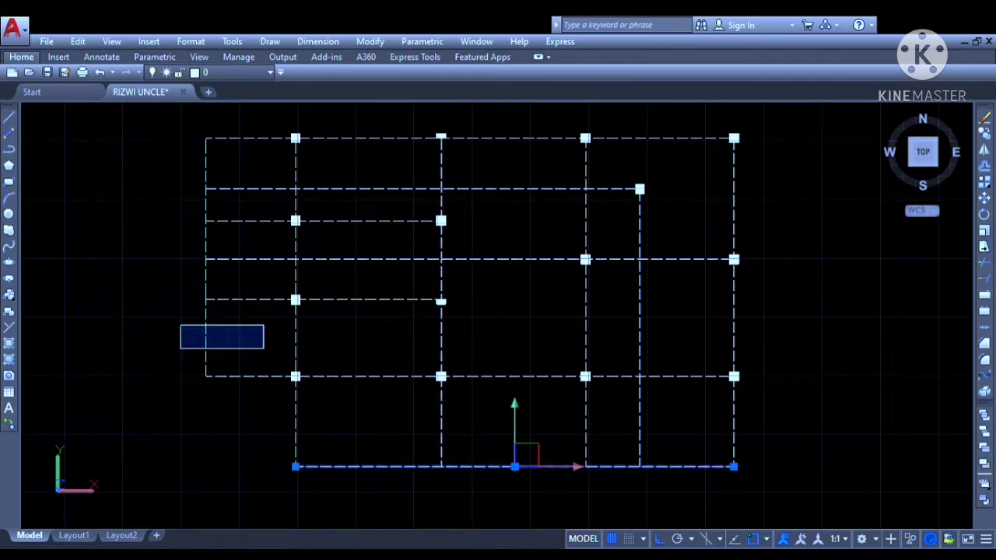
click(264, 349)
click(238, 342)
click(143, 348)
scroll(224, 260, up, 3)
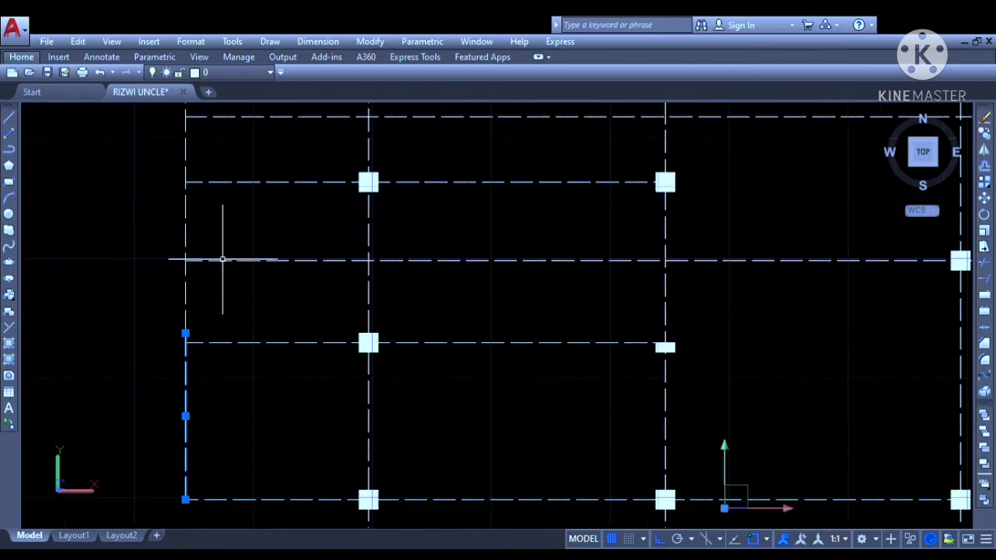
click(221, 286)
click(131, 283)
scroll(99, 274, down, 6)
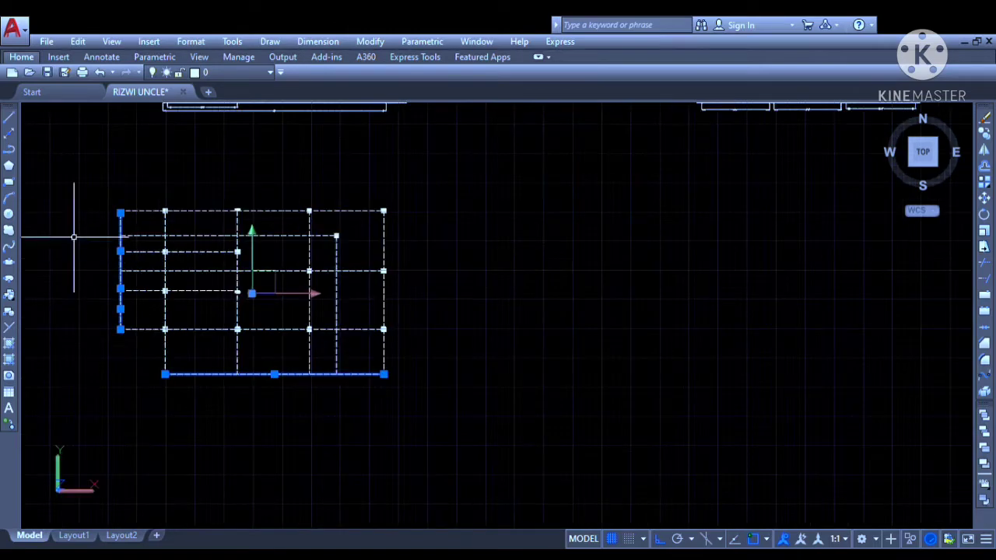
Delete the short leftover piece of the offset vertical line at the outer end of the top row.
scroll(122, 309, up, 3)
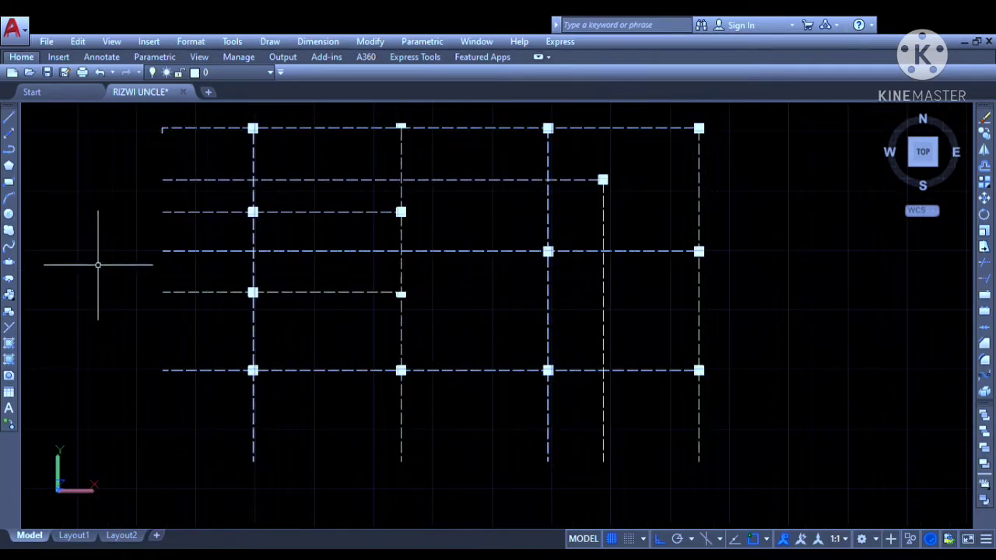
middle_drag(120, 265, 200, 379)
scroll(200, 378, up, 3)
scroll(178, 167, up, 2)
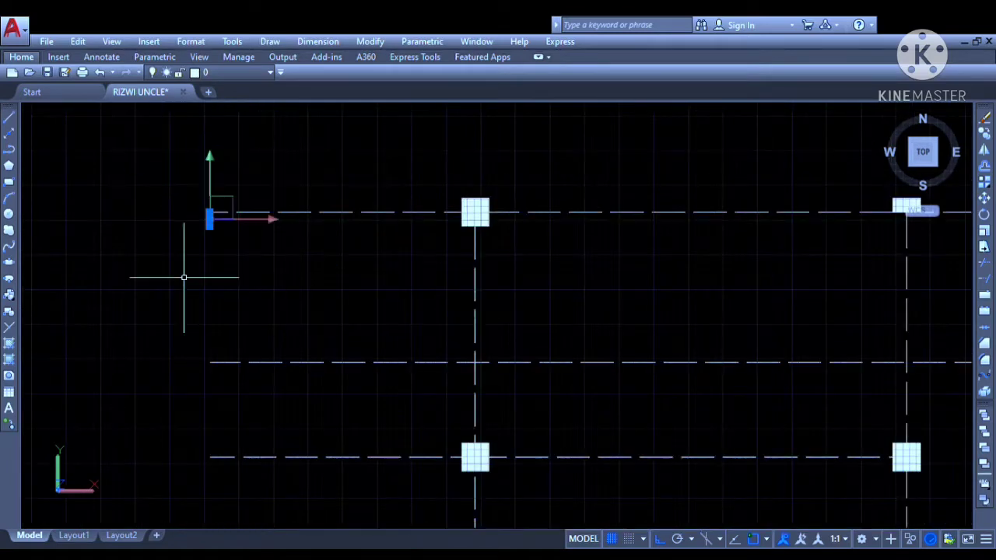
scroll(198, 289, down, 3)
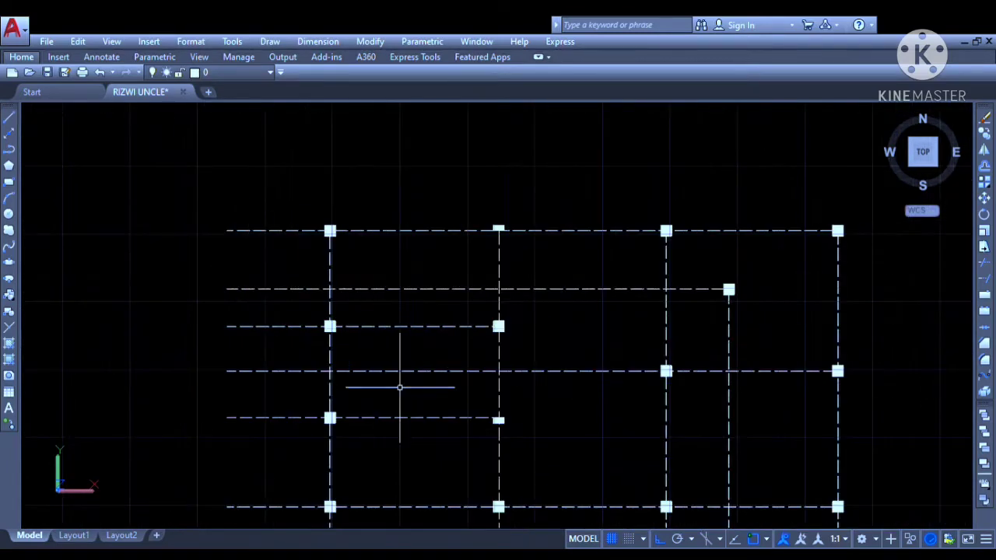
Look over the trimmed column grid and find the lettered and numbered grid bubbles away from the floor plans.
middle_drag(407, 404, 329, 289)
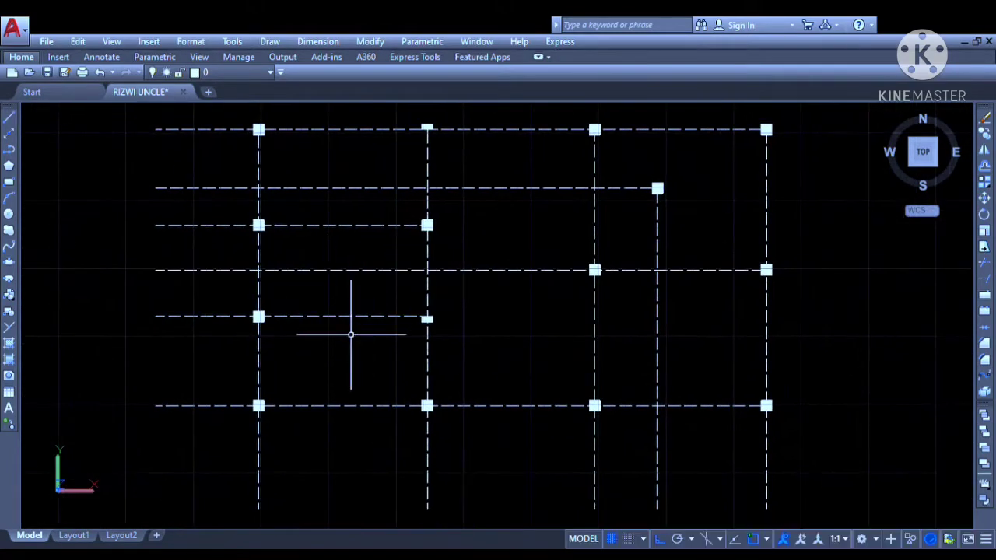
middle_drag(341, 353, 344, 377)
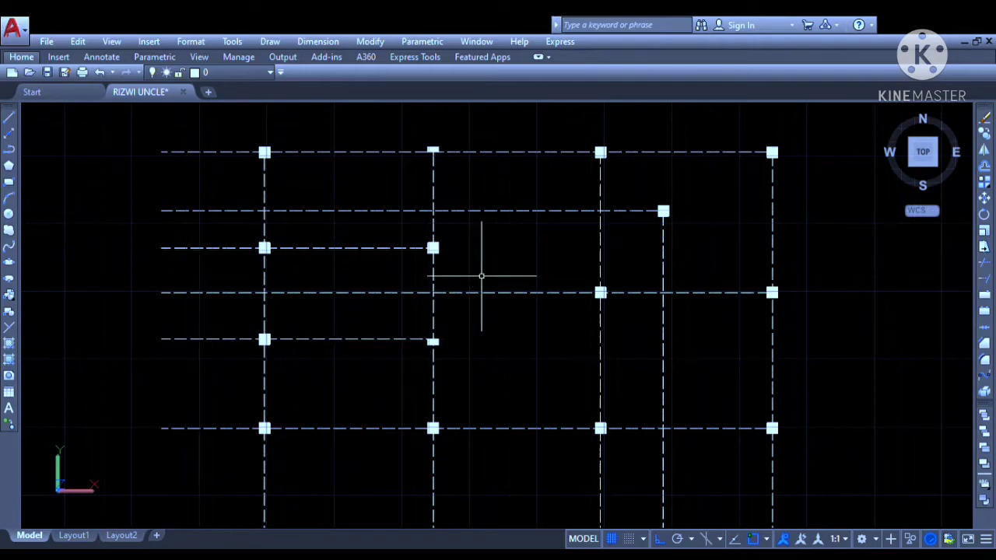
middle_drag(161, 176, 204, 176)
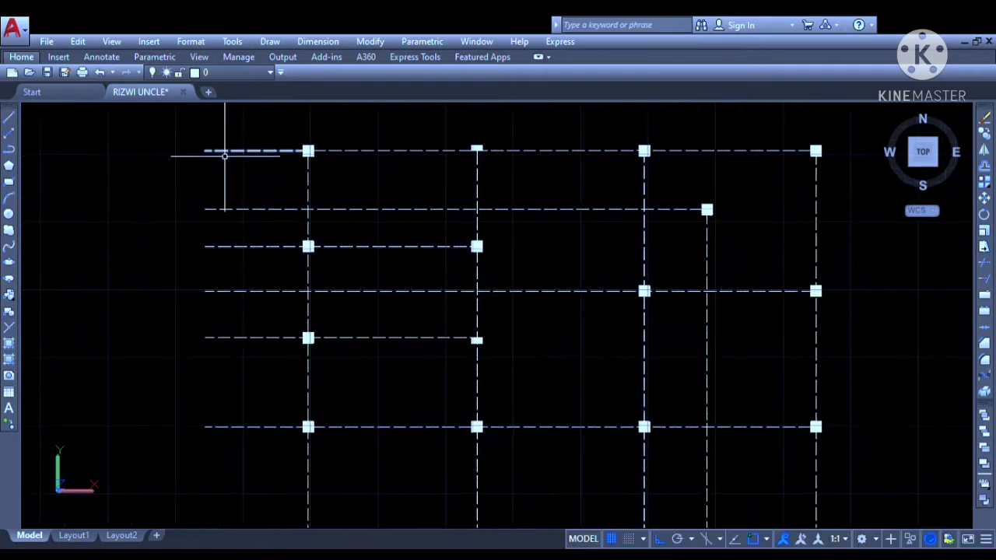
scroll(285, 156, down, 2)
scroll(283, 196, down, 2)
middle_drag(194, 293, 213, 443)
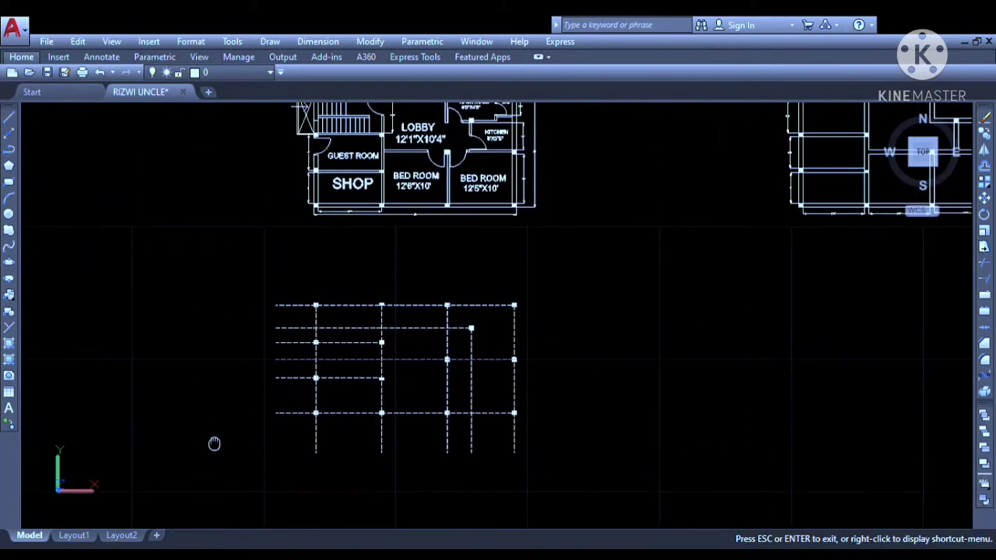
middle_drag(199, 372, 204, 179)
scroll(214, 183, down, 2)
middle_drag(241, 251, 277, 334)
scroll(272, 365, down, 4)
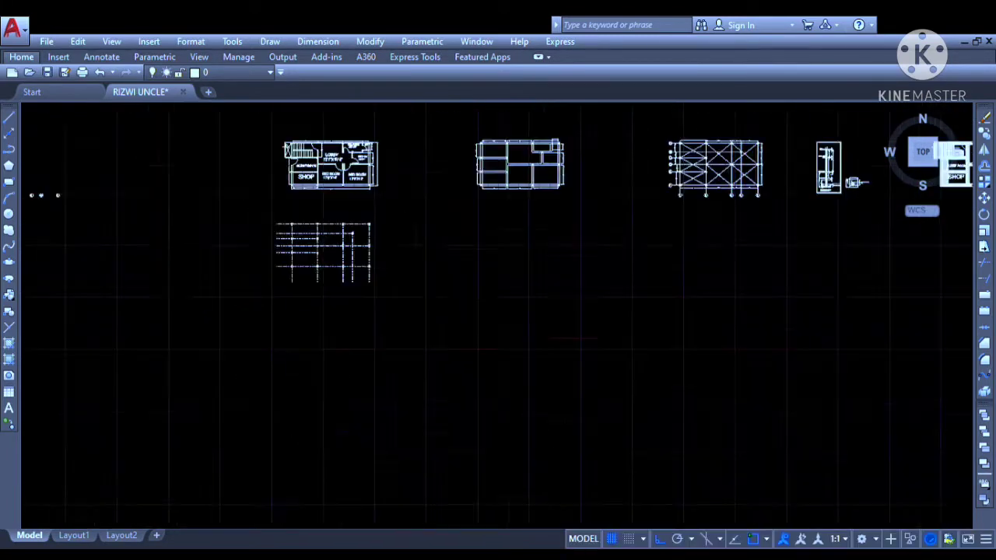
middle_drag(240, 394, 396, 416)
scroll(252, 248, up, 11)
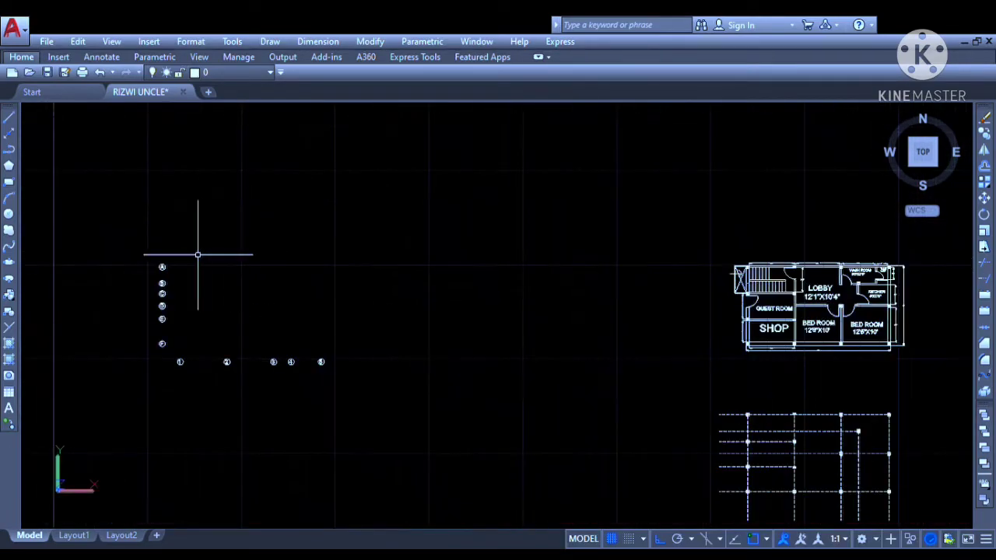
mouse_move(127, 277)
middle_down()
mouse_move(122, 295)
mouse_move(156, 211)
middle_up()
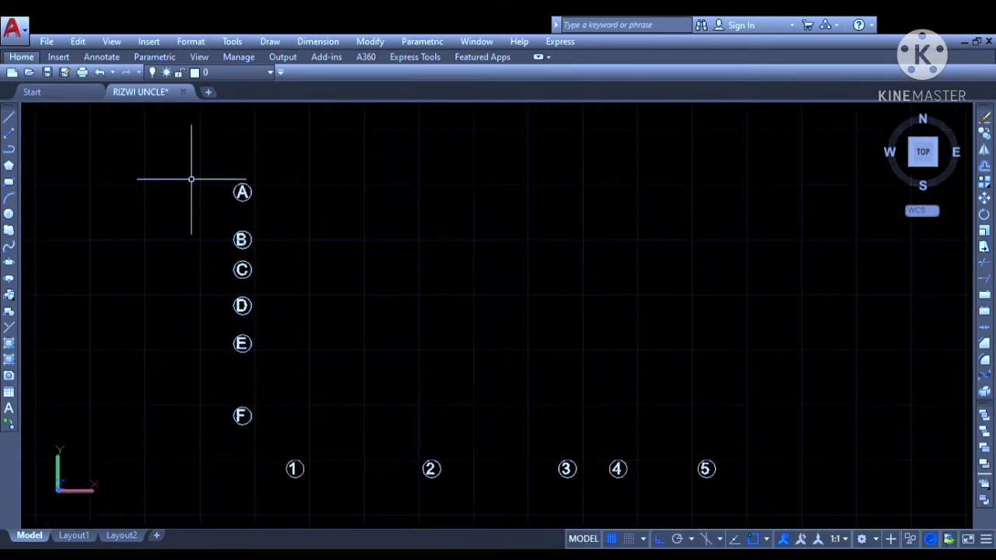
scroll(202, 176, up, 1)
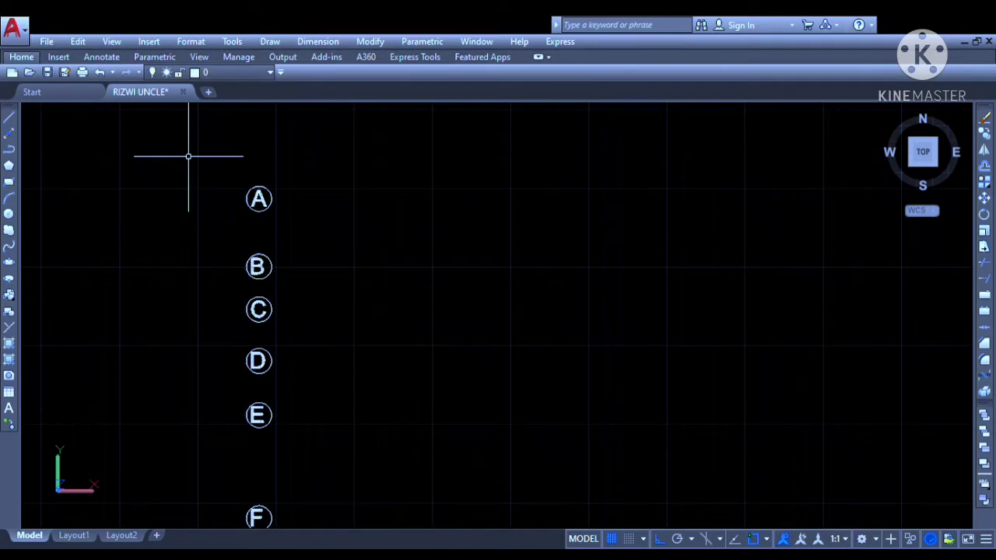
Move grid bubbles A to F onto the left ends of the horizontal centre lines, with bubble A at the top row's endpoint.
scroll(188, 155, down, 1)
click(186, 143)
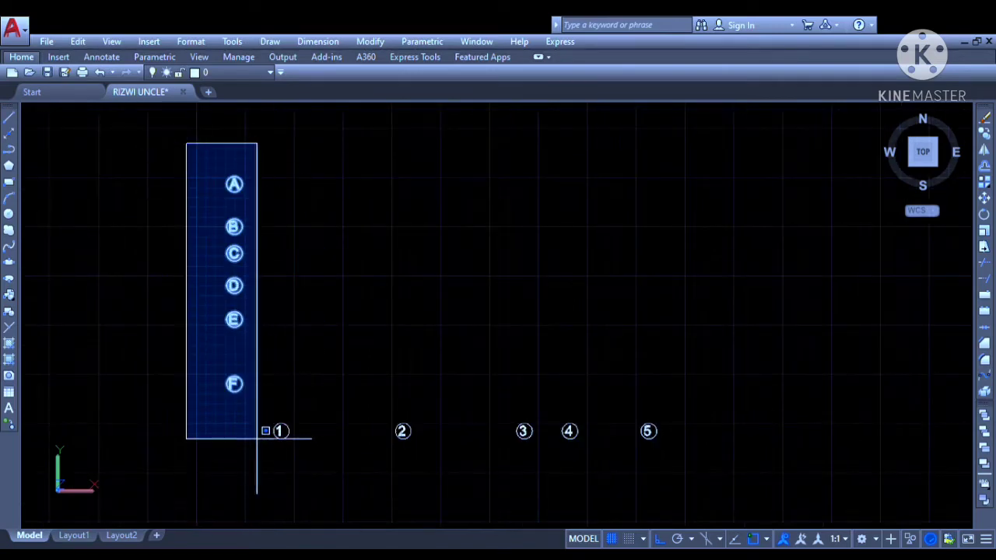
click(257, 438)
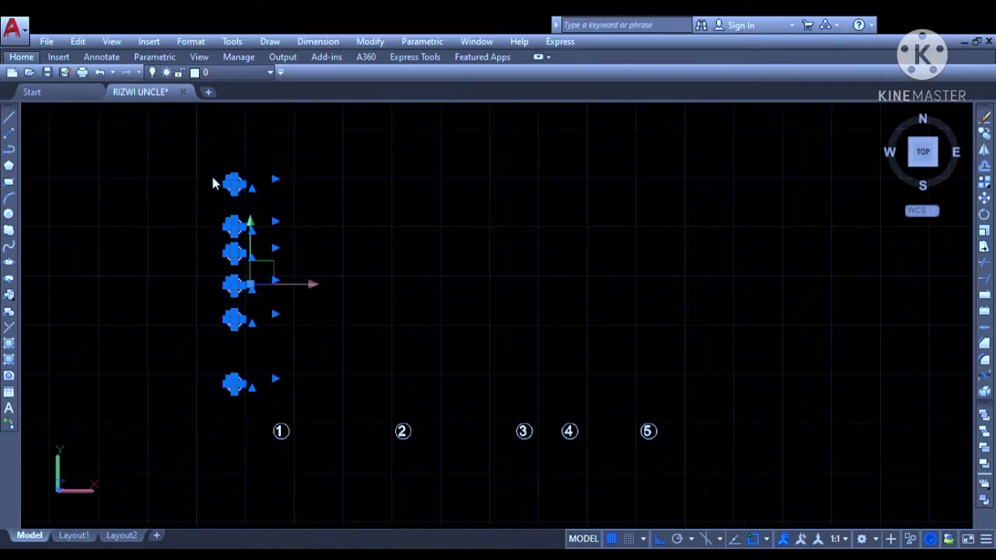
key(Escape)
scroll(233, 183, up, 3)
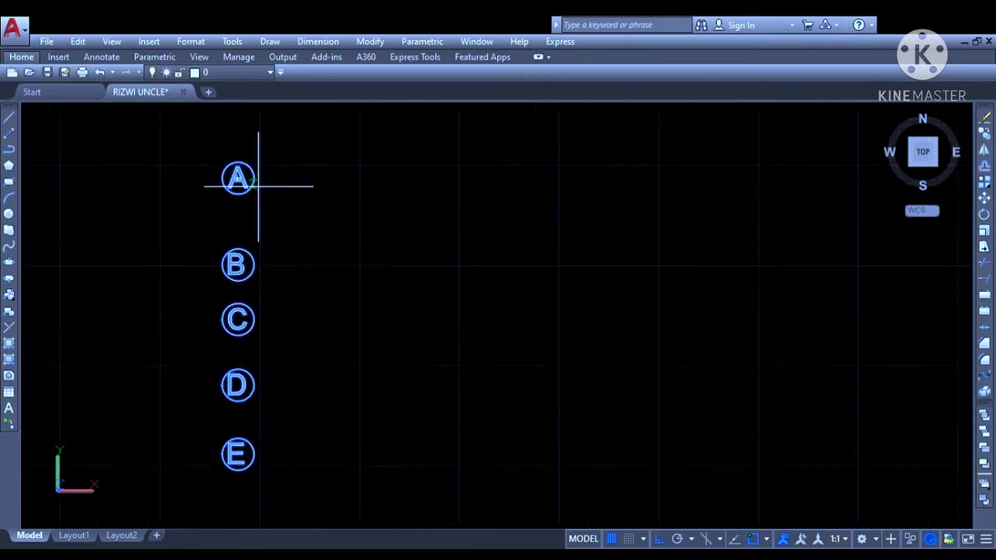
scroll(234, 176, down, 5)
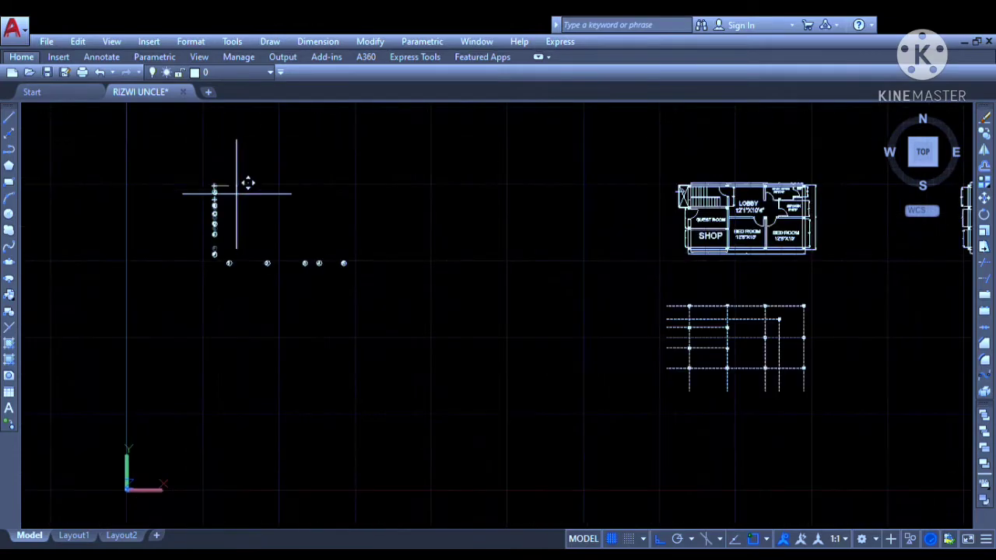
scroll(684, 311, up, 2)
scroll(685, 311, up, 6)
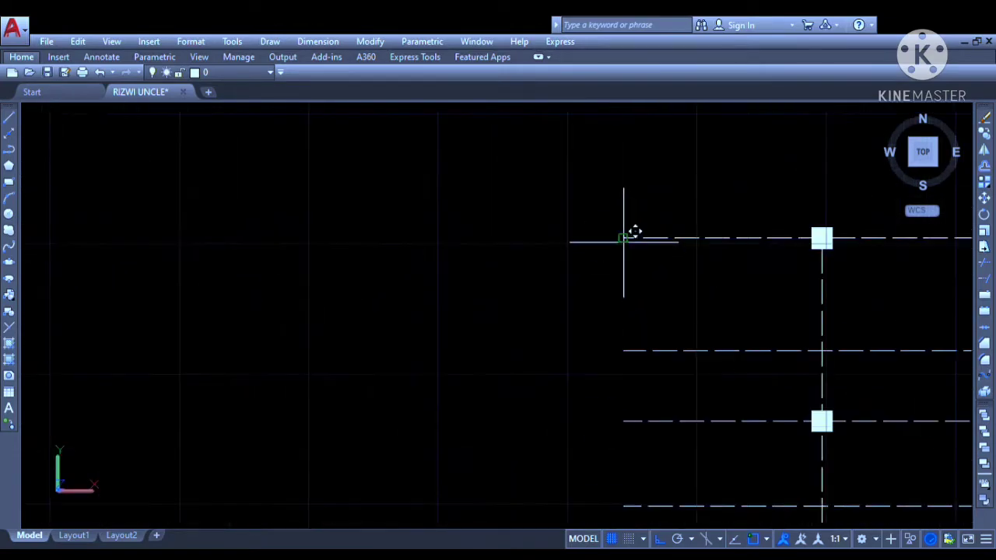
click(622, 238)
middle_drag(471, 284, 211, 223)
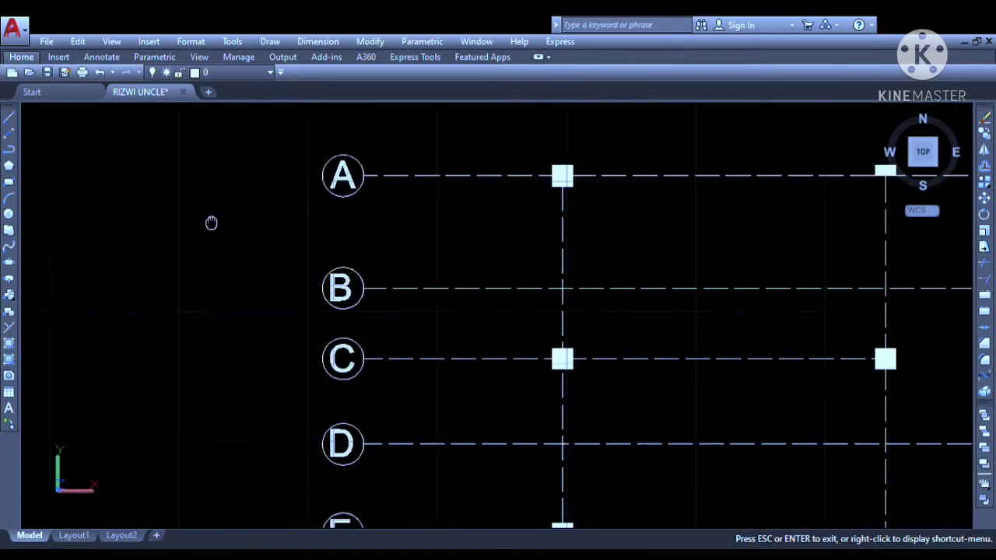
scroll(303, 214, down, 2)
scroll(362, 221, down, 2)
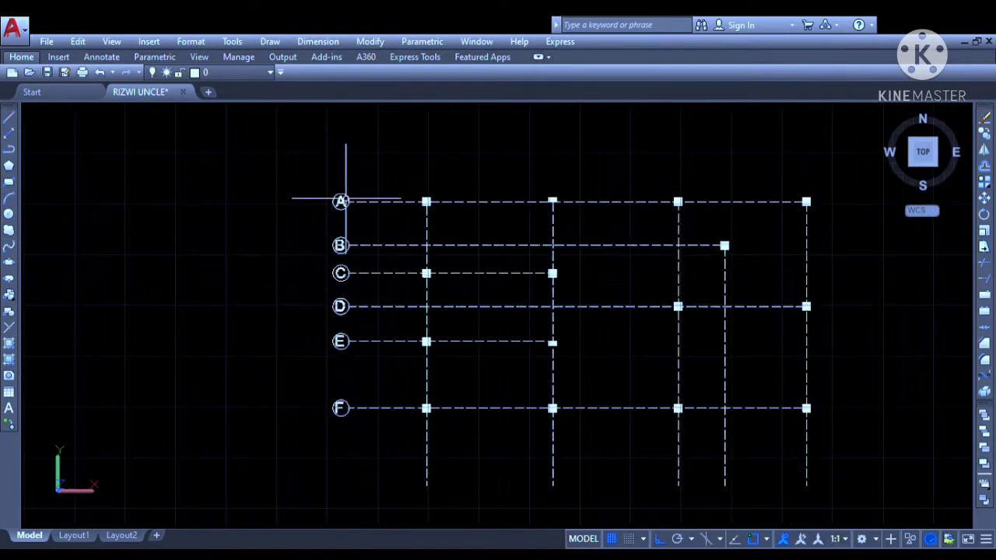
Move grid bubbles 1 to 5 from the top of bubble 1 onto the lower ends of the vertical centre lines.
middle_drag(196, 266, 252, 199)
scroll(891, 403, down, 4)
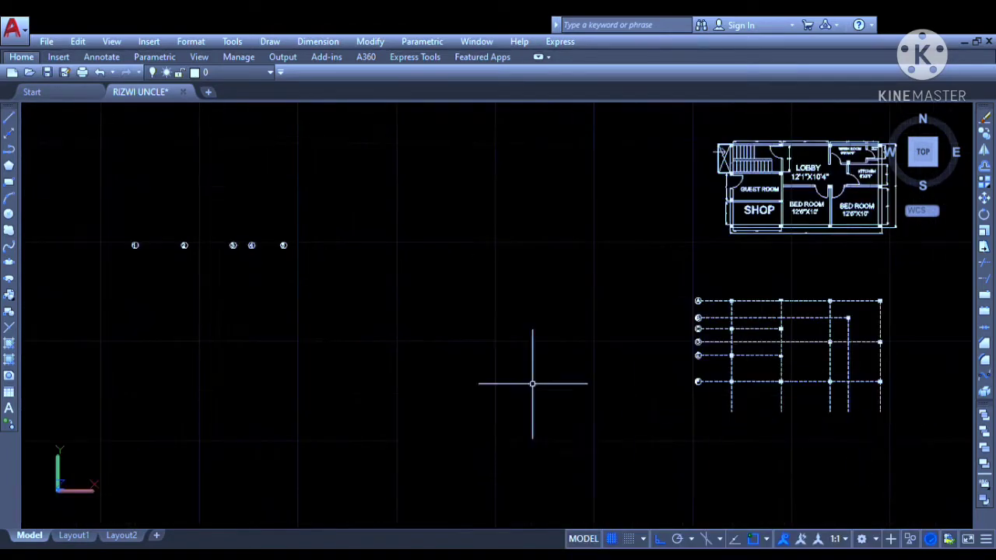
scroll(116, 209, up, 2)
click(106, 205)
click(471, 347)
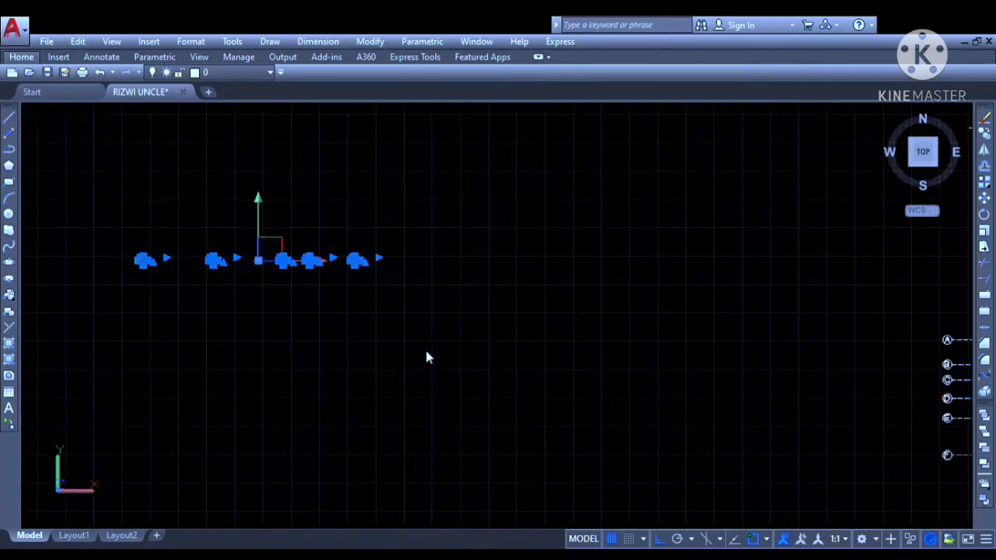
key(Escape)
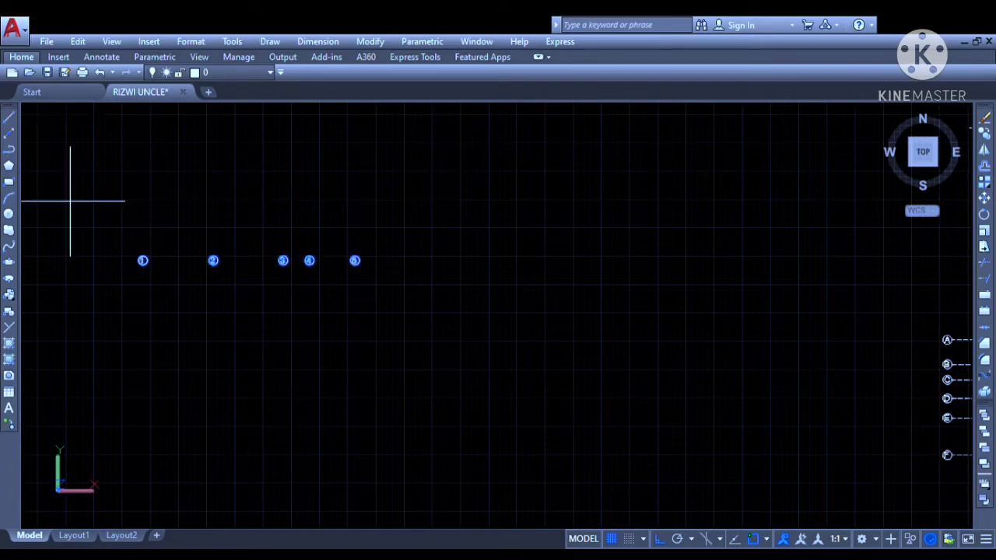
scroll(115, 229, up, 6)
scroll(228, 319, up, 3)
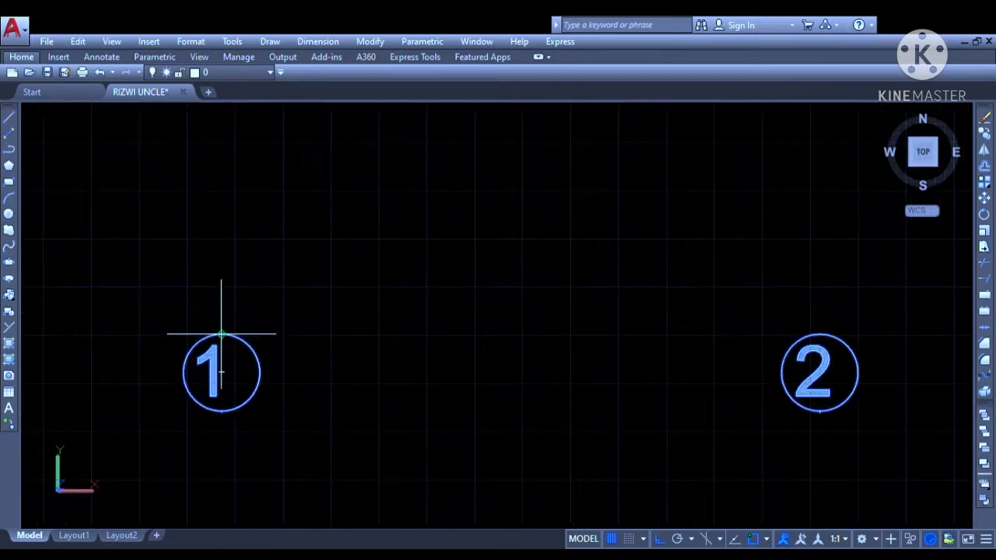
click(221, 334)
scroll(166, 286, down, 14)
scroll(436, 392, up, 8)
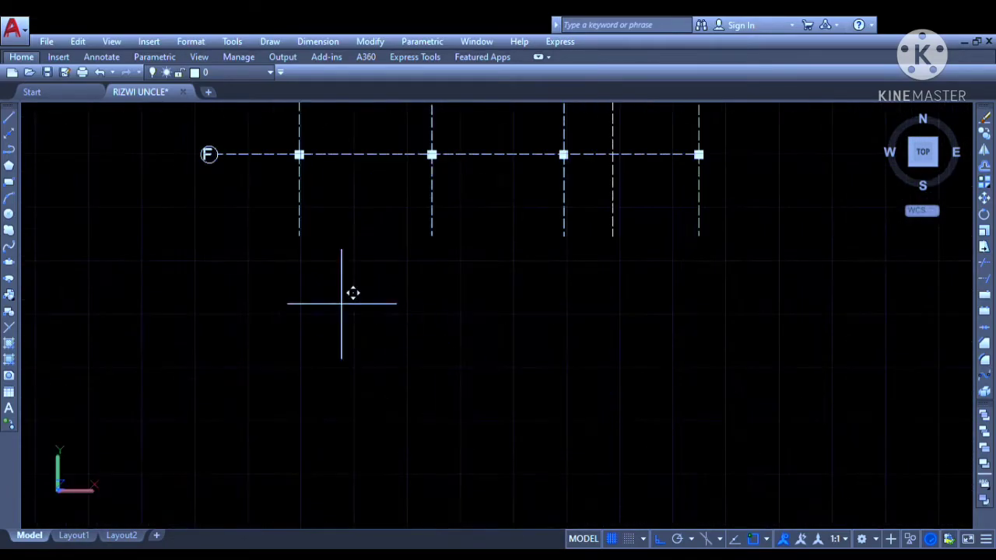
click(299, 233)
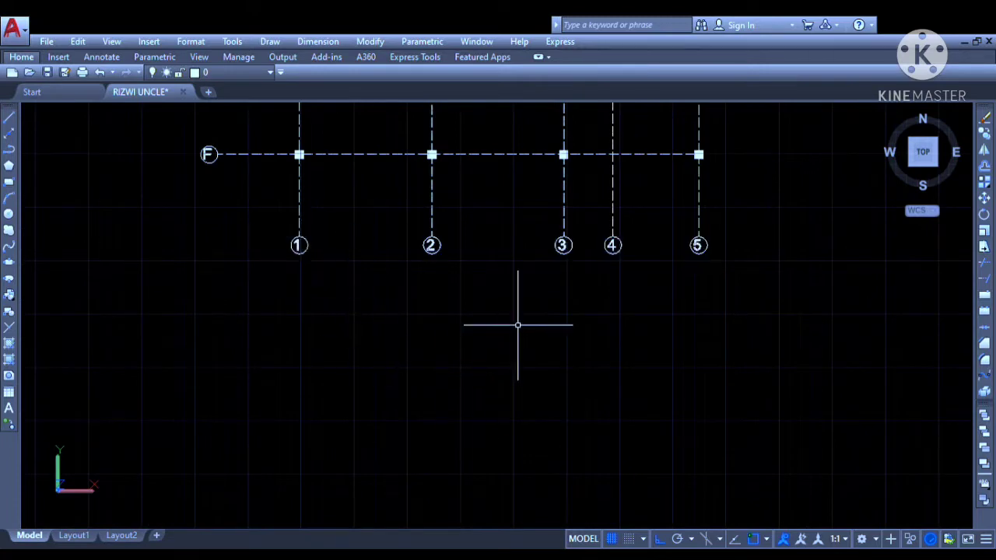
Dimension the vertical spacing between grid lines A and B, placing the dimension between the bubbles and grid line 1.
middle_drag(518, 325, 589, 497)
mouse_move(553, 151)
middle_down()
mouse_move(540, 210)
mouse_move(513, 219)
middle_up()
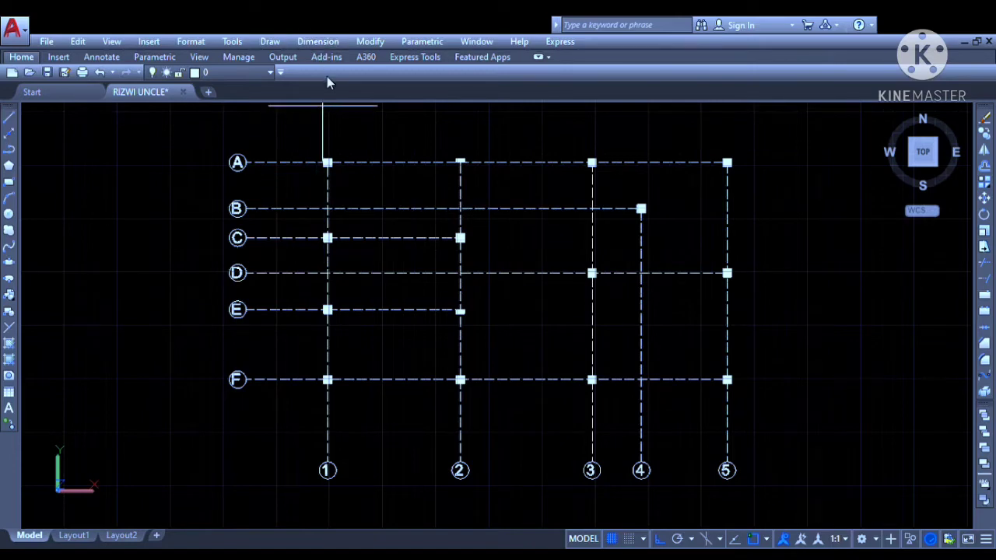
scroll(308, 162, up, 5)
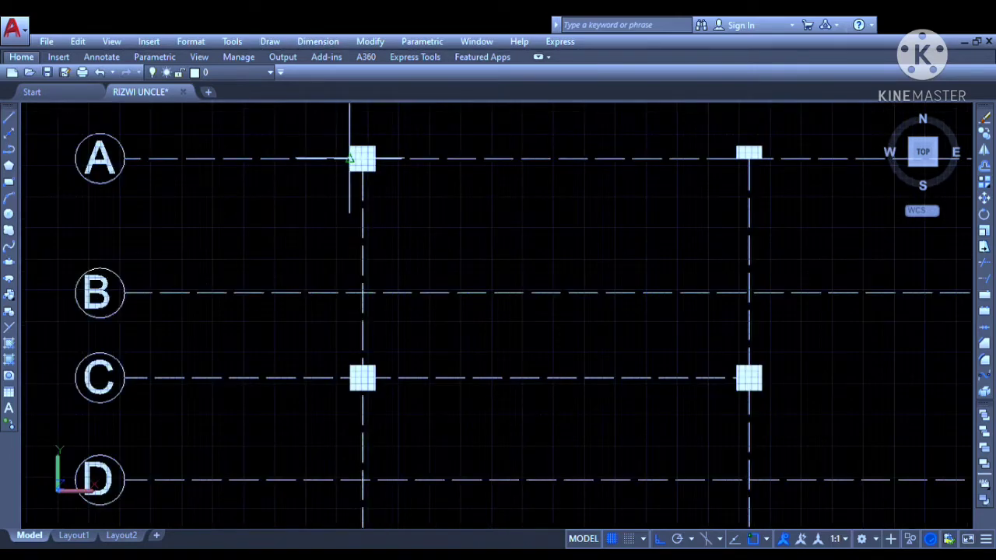
click(125, 159)
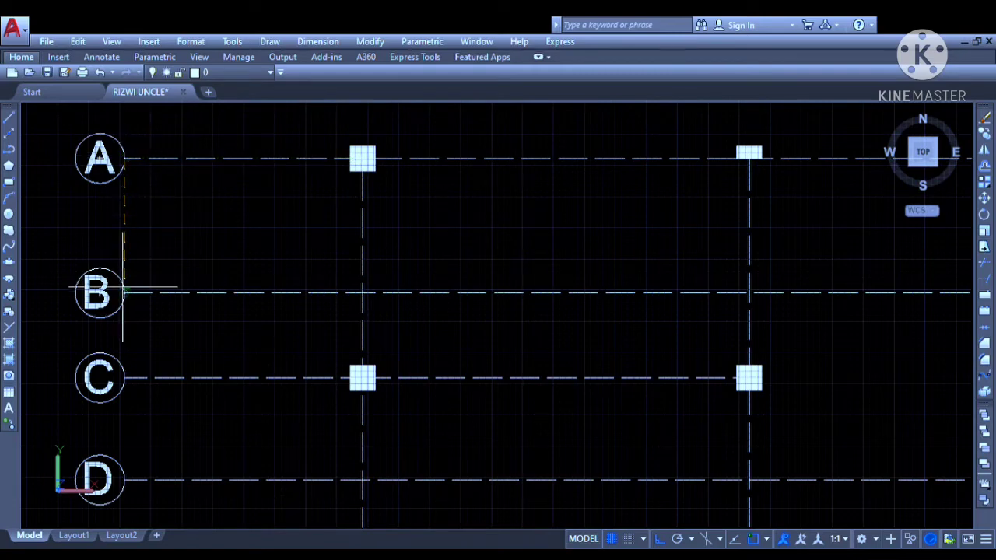
click(124, 293)
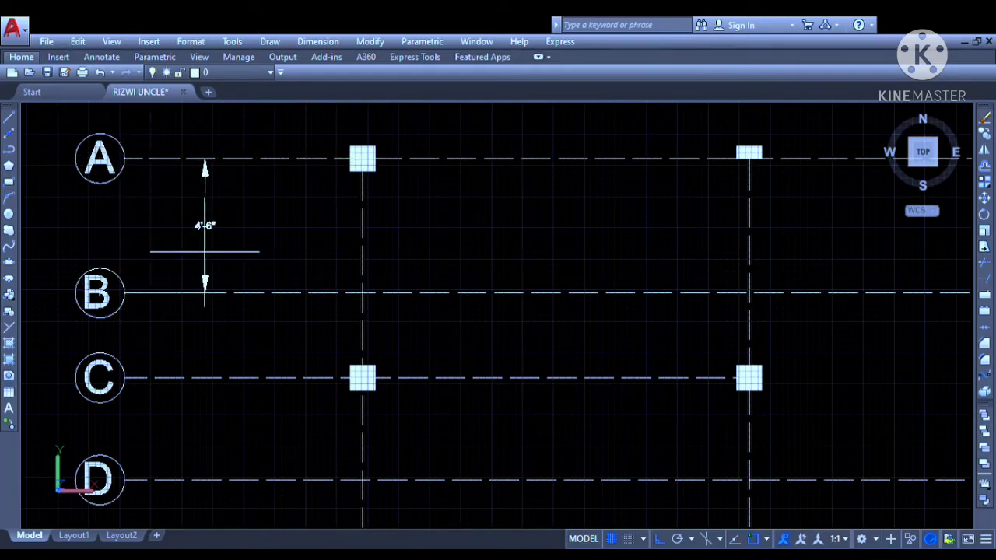
click(203, 252)
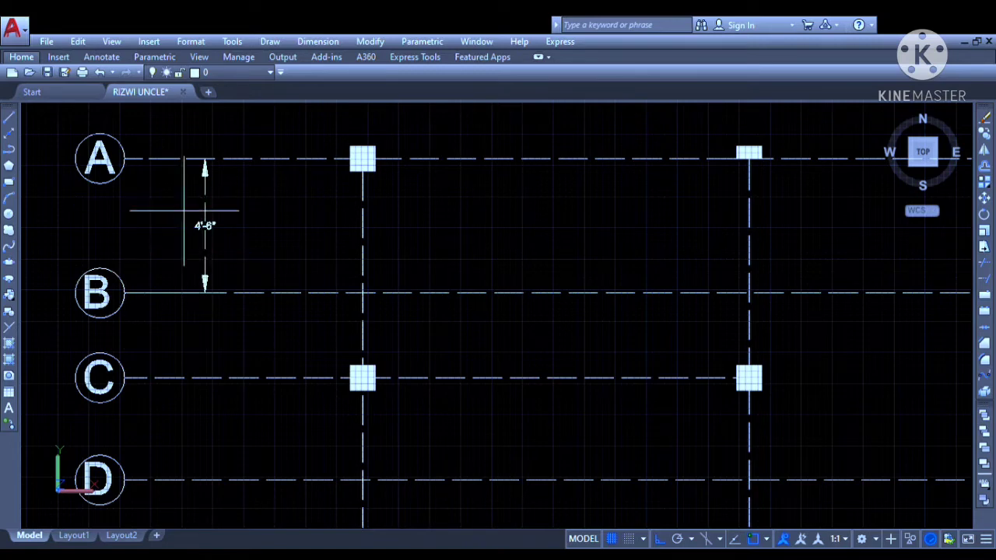
click(124, 293)
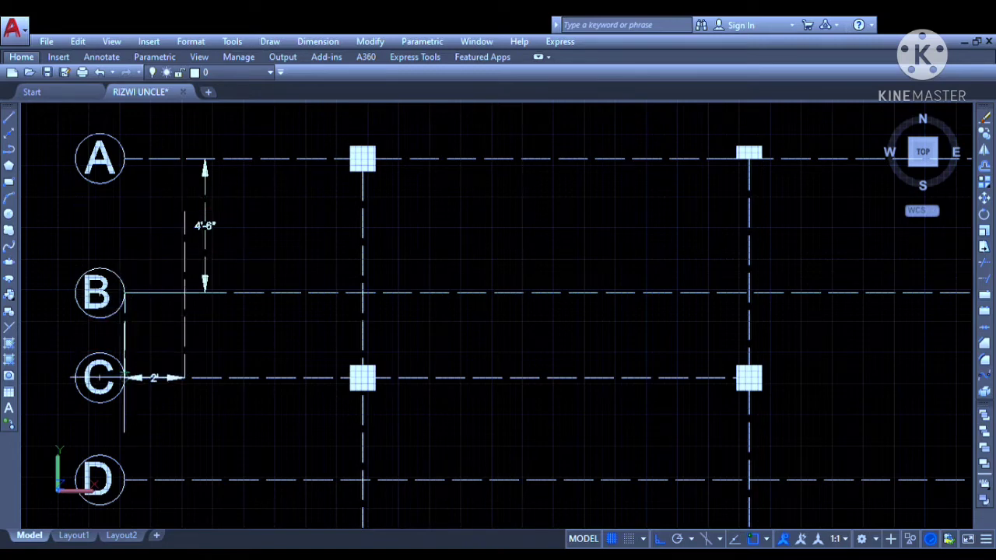
click(171, 341)
key(ctrl+z)
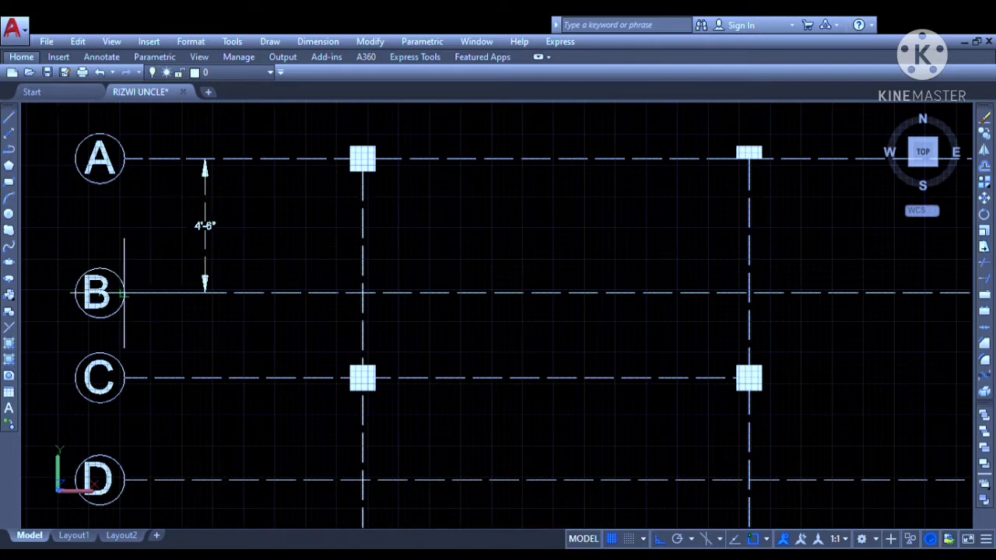
Dimension the vertical spacings from grid line B to C and from C to D, just inside the lettered bubbles.
click(124, 378)
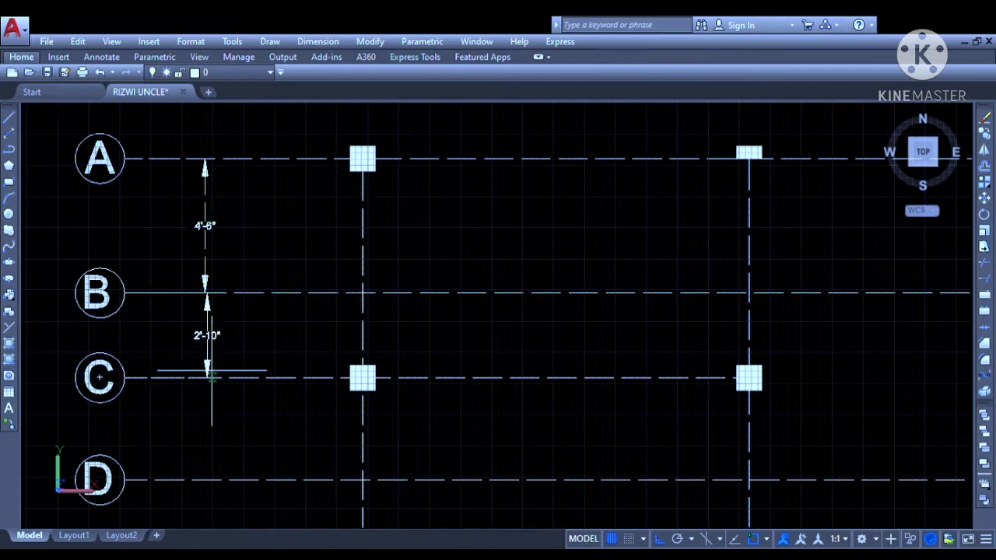
click(218, 366)
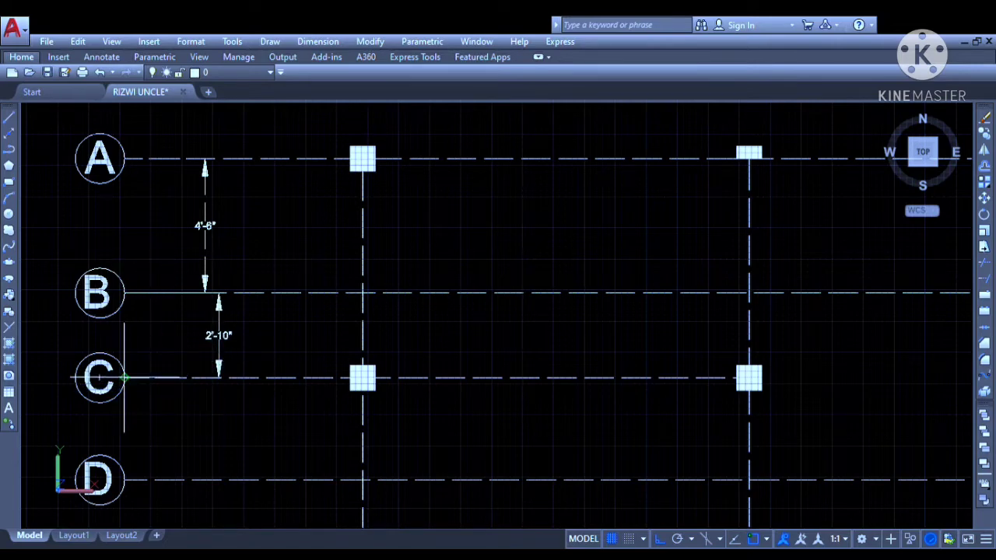
click(124, 479)
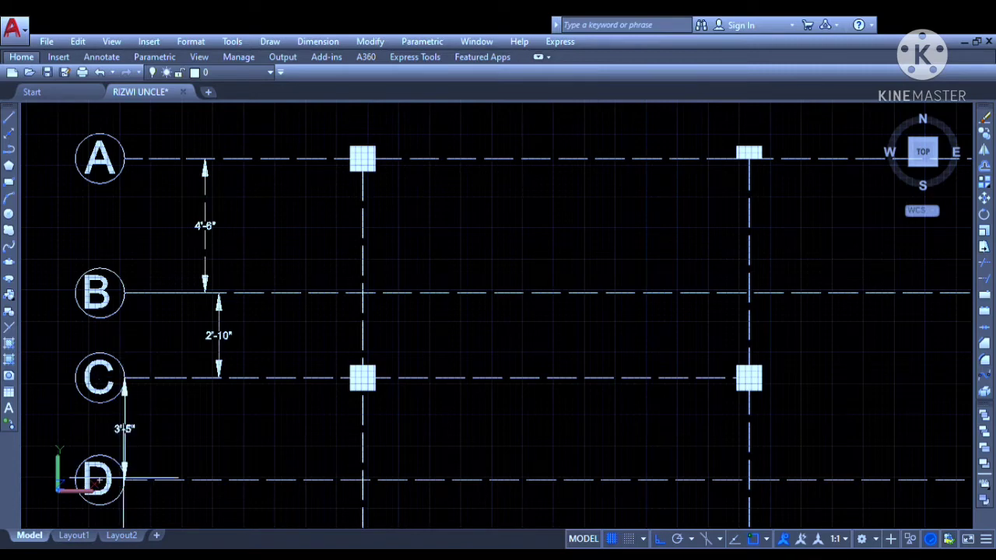
click(207, 460)
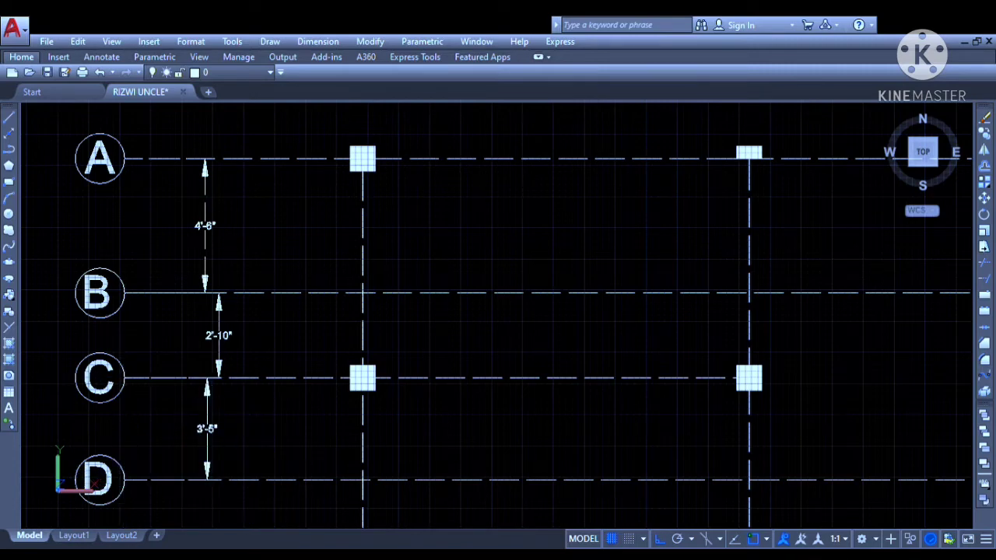
Dimension the vertical spacing between grid lines D and E from their bubble ends, below the existing row dimensions.
scroll(294, 322, down, 2)
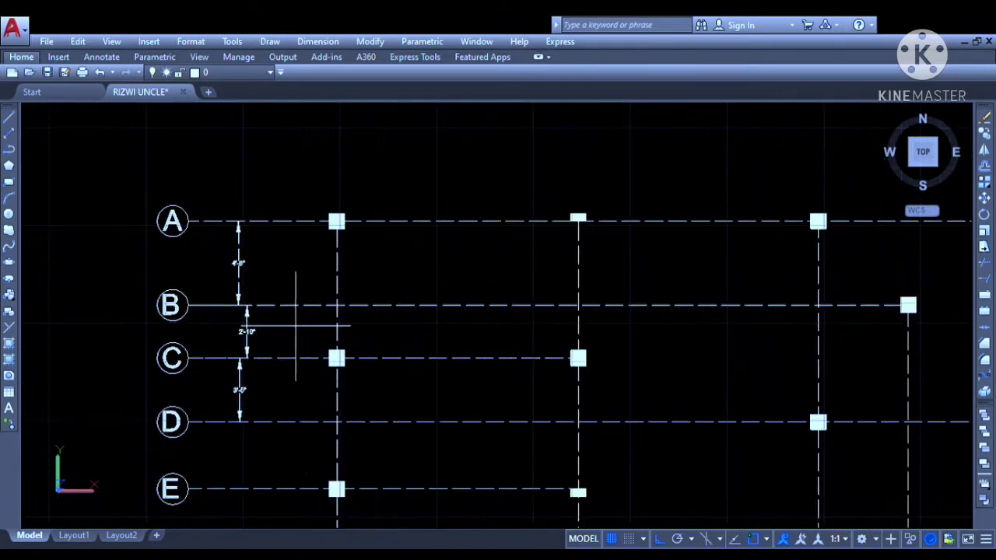
scroll(272, 452, up, 2)
middle_drag(273, 451, 314, 338)
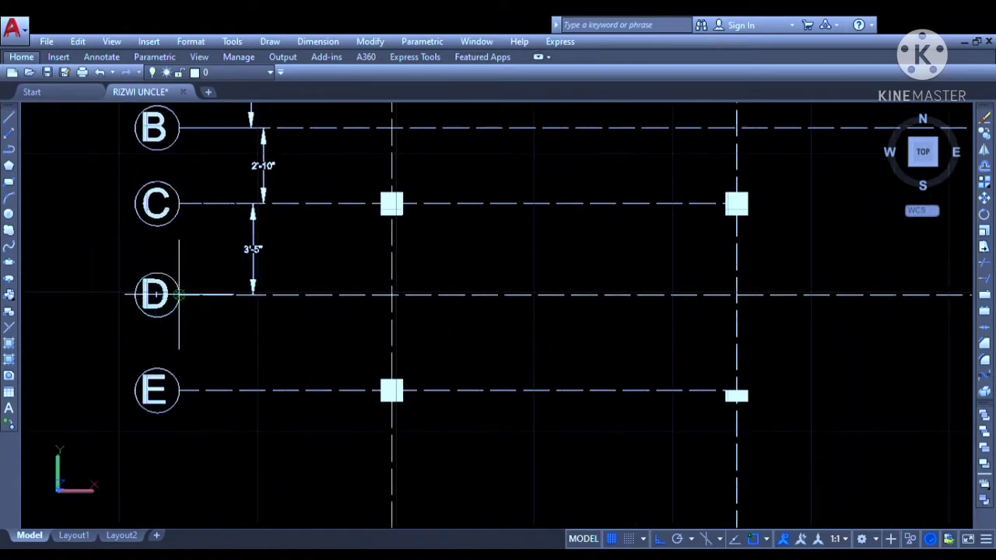
click(179, 391)
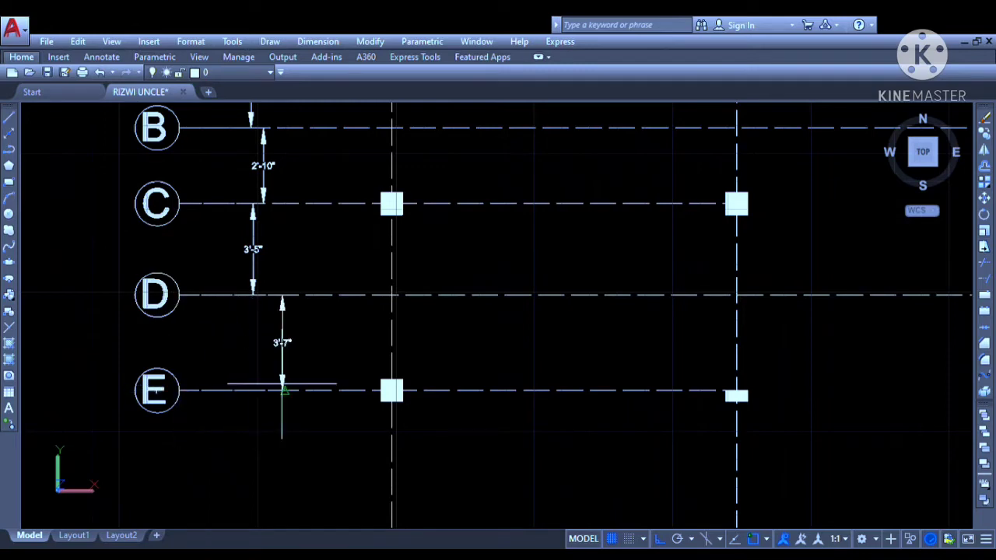
click(278, 381)
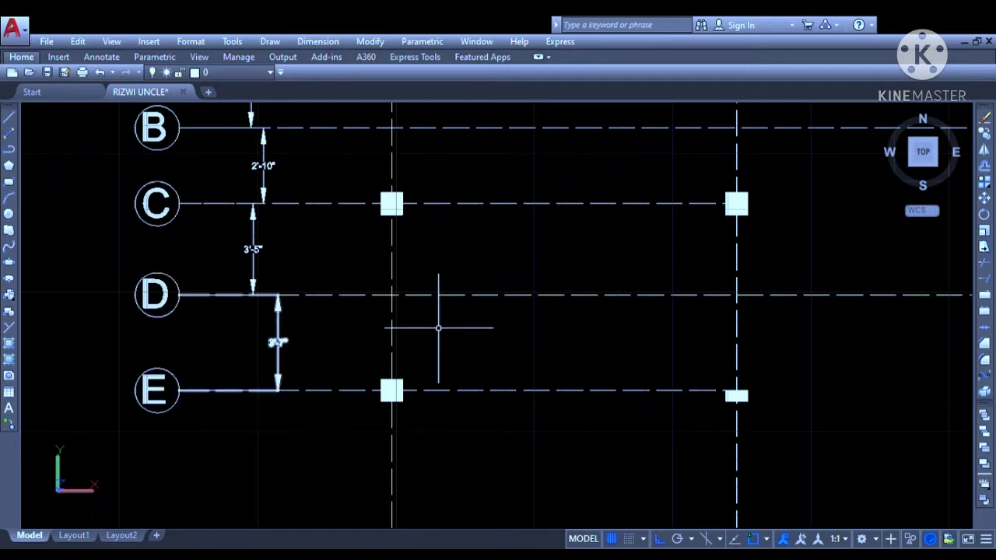
Dimension the vertical spacing between grid lines E and F, placing the dimension between the bubbles and grid line 1.
middle_drag(443, 299, 418, 335)
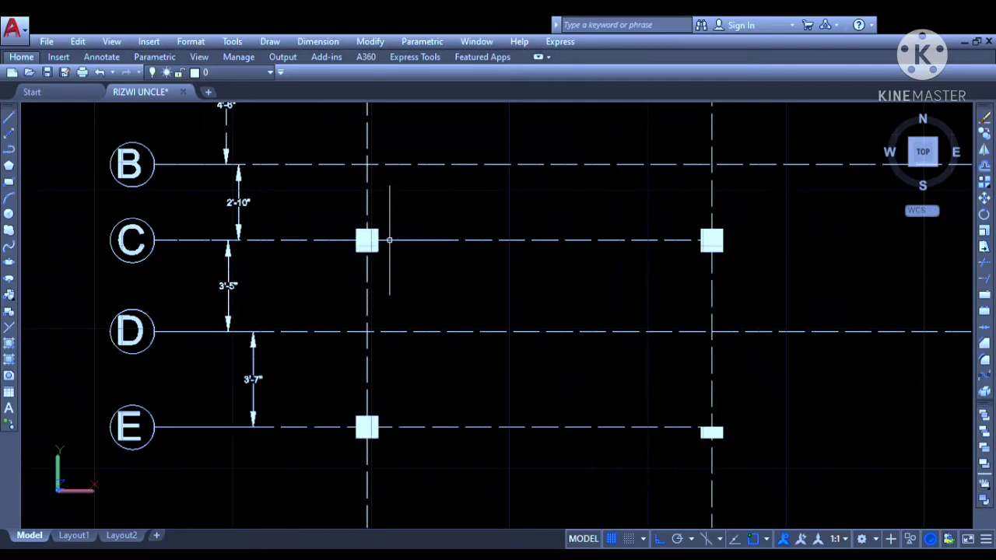
middle_drag(433, 310, 184, 304)
scroll(244, 301, down, 3)
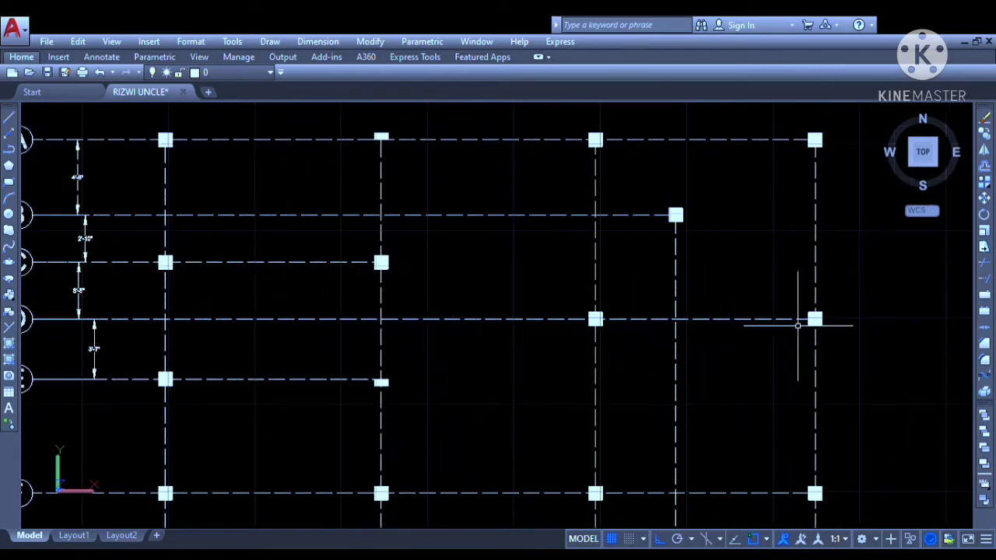
middle_drag(206, 320, 395, 326)
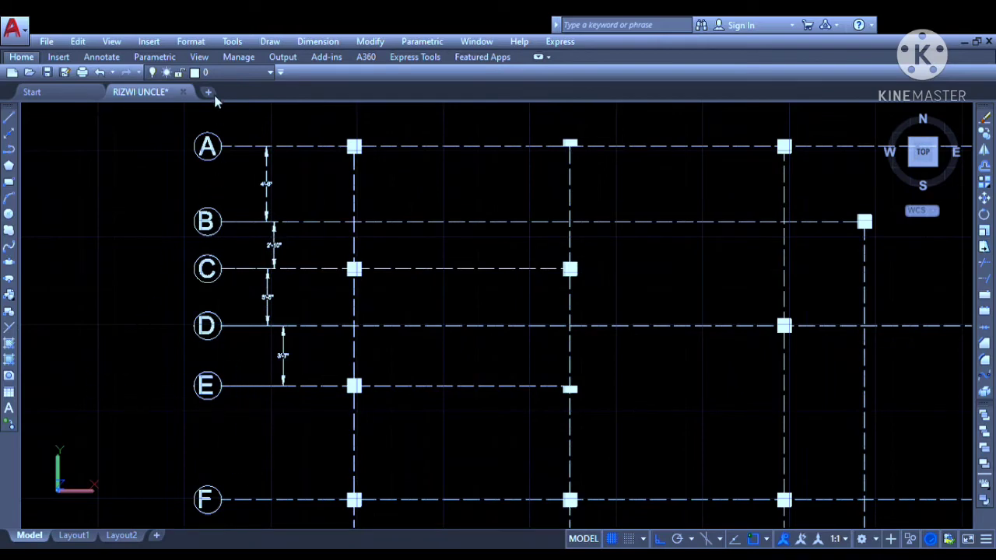
scroll(301, 427, up, 2)
middle_drag(306, 420, 340, 326)
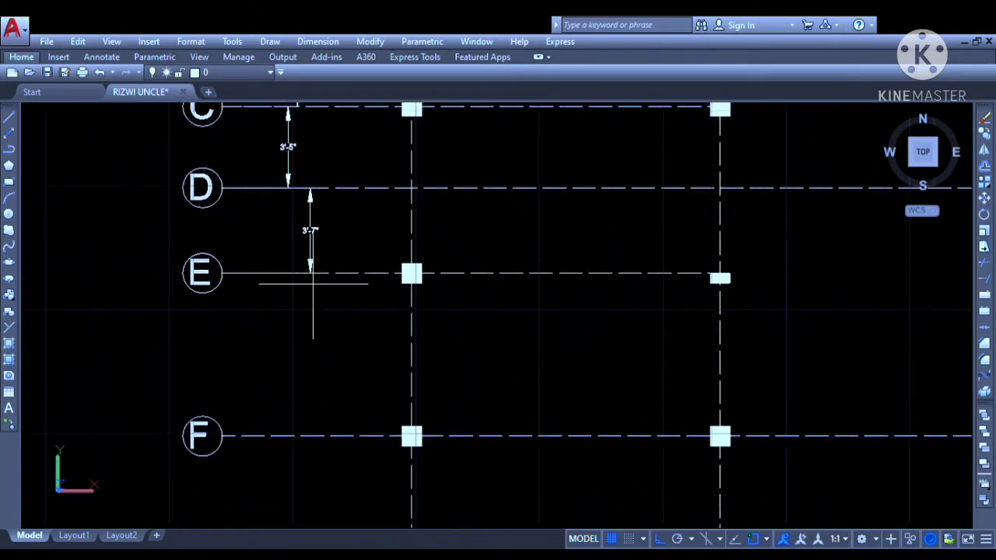
click(311, 436)
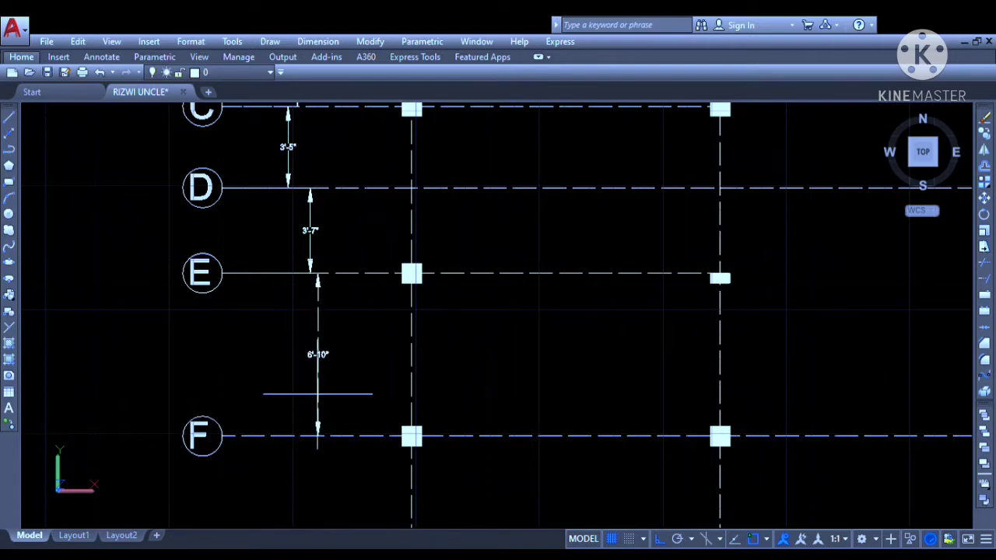
scroll(294, 391, up, 5)
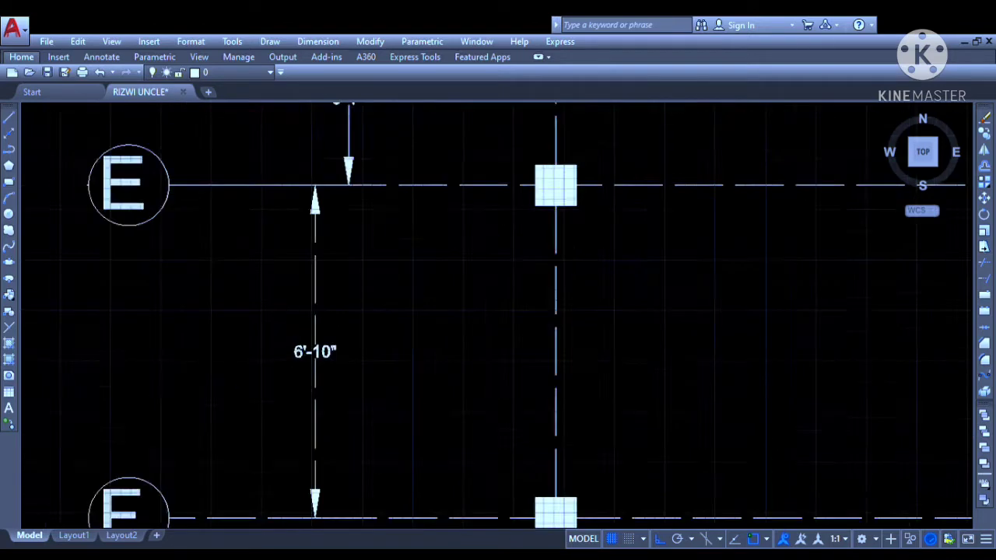
scroll(283, 356, down, 4)
click(303, 372)
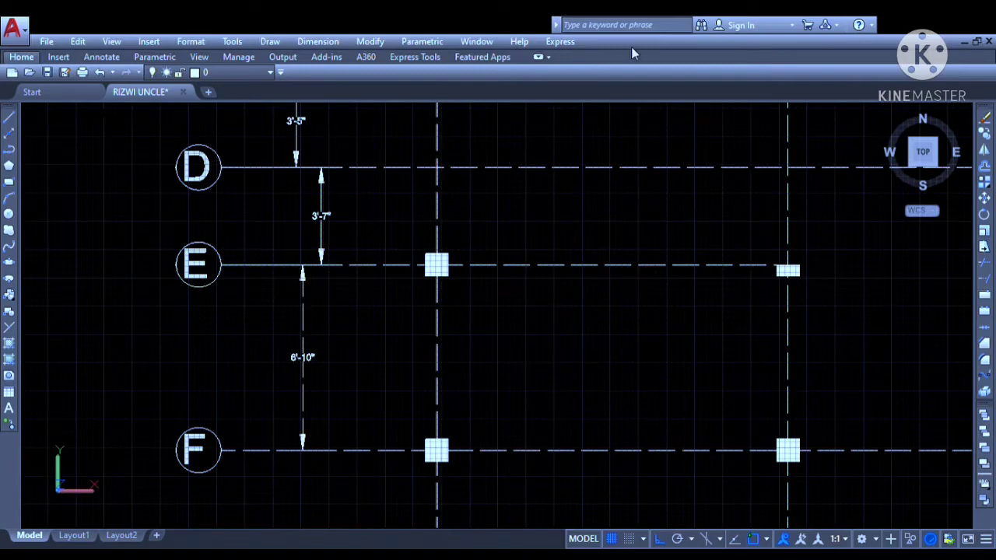
Dimension the horizontal spacing between grid lines 1 and 2 at the row F columns, placing the dimension below the row.
mouse_move(583, 314)
middle_down()
mouse_move(444, 195)
mouse_move(439, 213)
middle_up()
scroll(414, 276, down, 4)
middle_drag(421, 258, 378, 319)
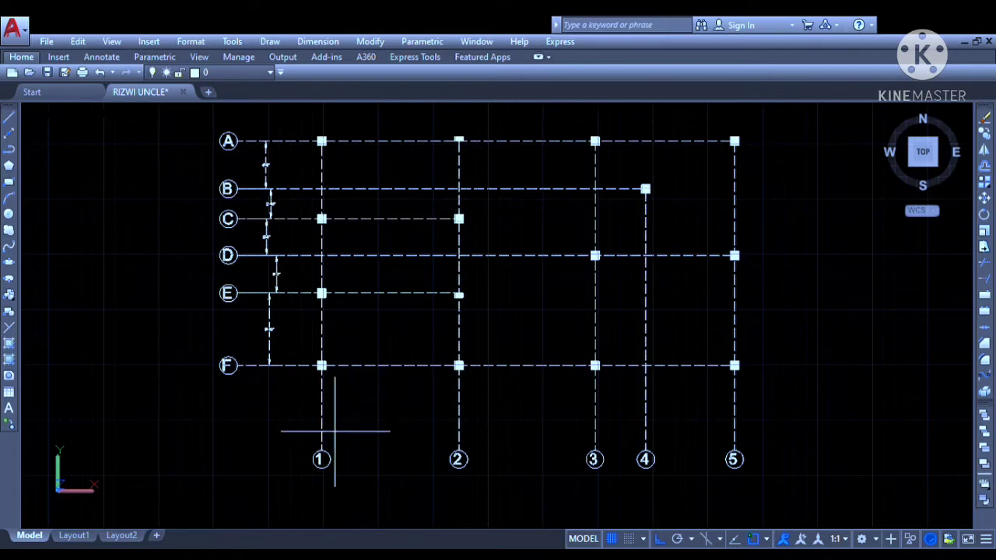
middle_drag(356, 429, 356, 374)
scroll(324, 340, up, 2)
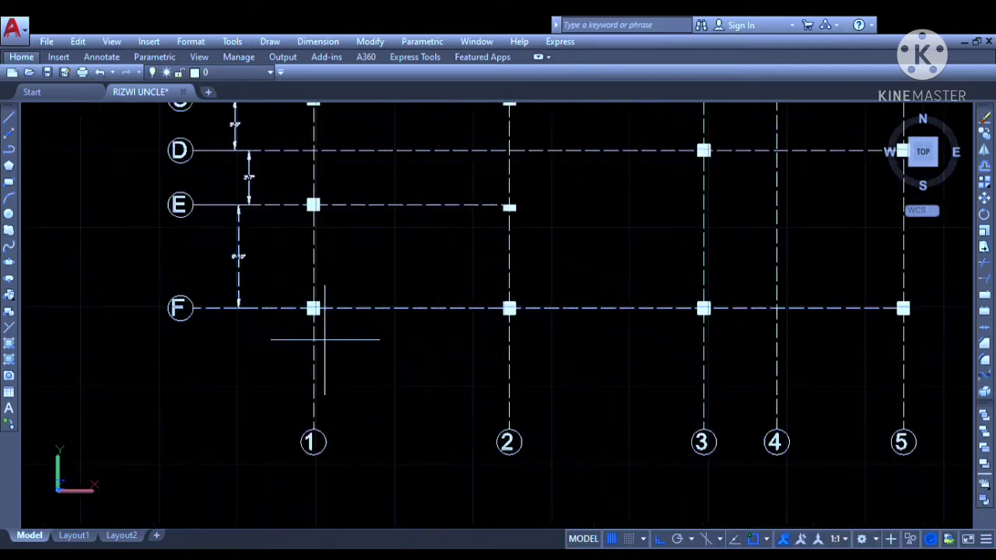
scroll(312, 303, up, 3)
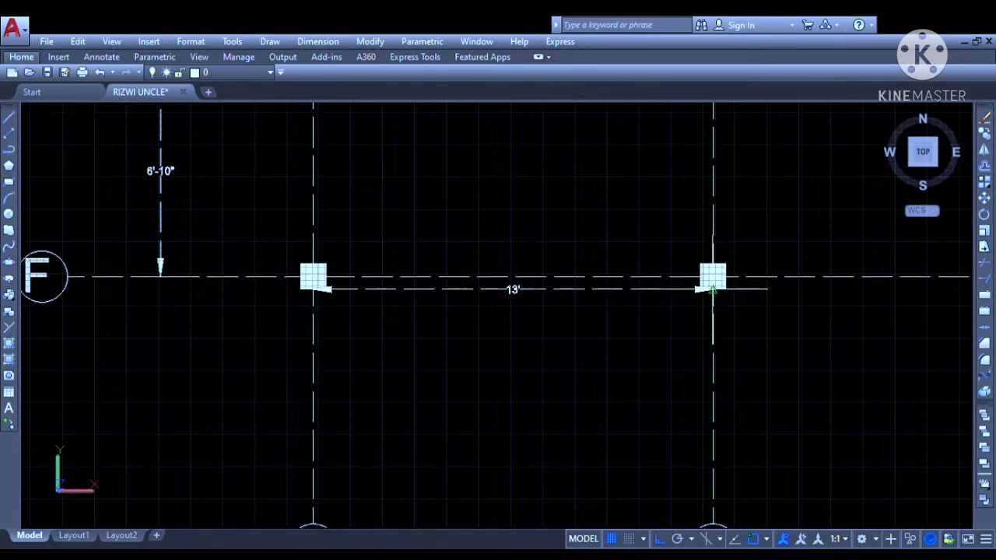
click(544, 352)
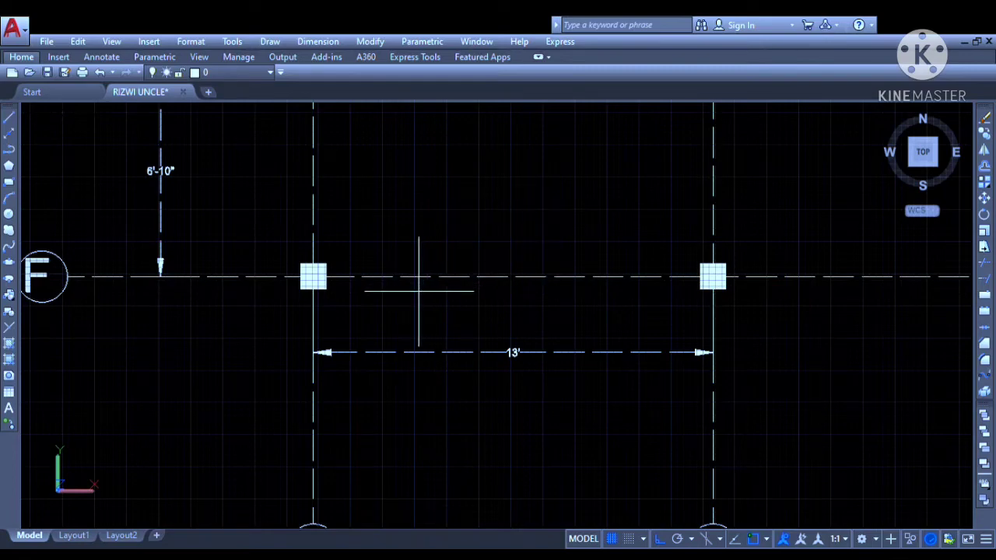
Dimension the horizontal spacing between grid lines 2 and 3 from the row F columns, placing it below the row.
scroll(418, 292, down, 2)
scroll(629, 309, up, 3)
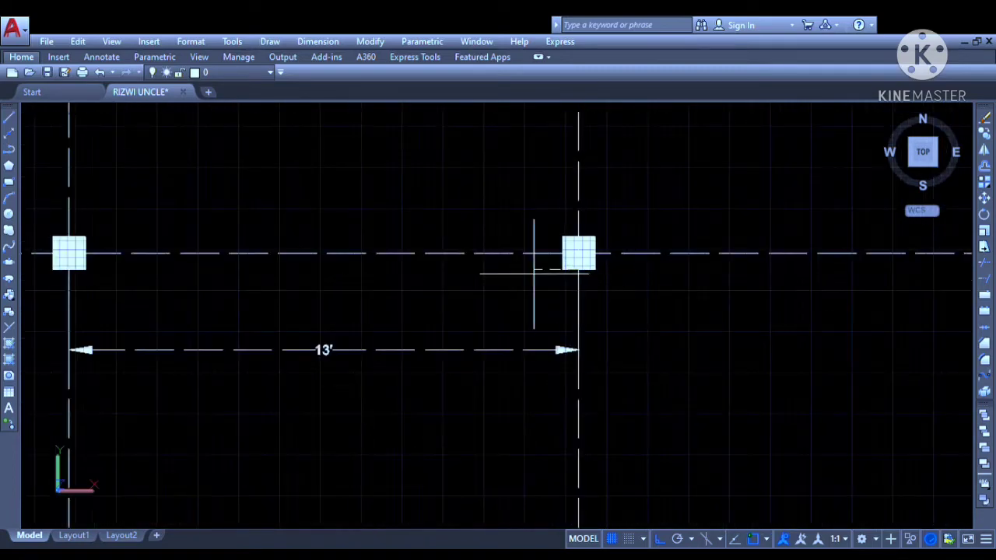
scroll(534, 272, down, 4)
scroll(483, 281, up, 5)
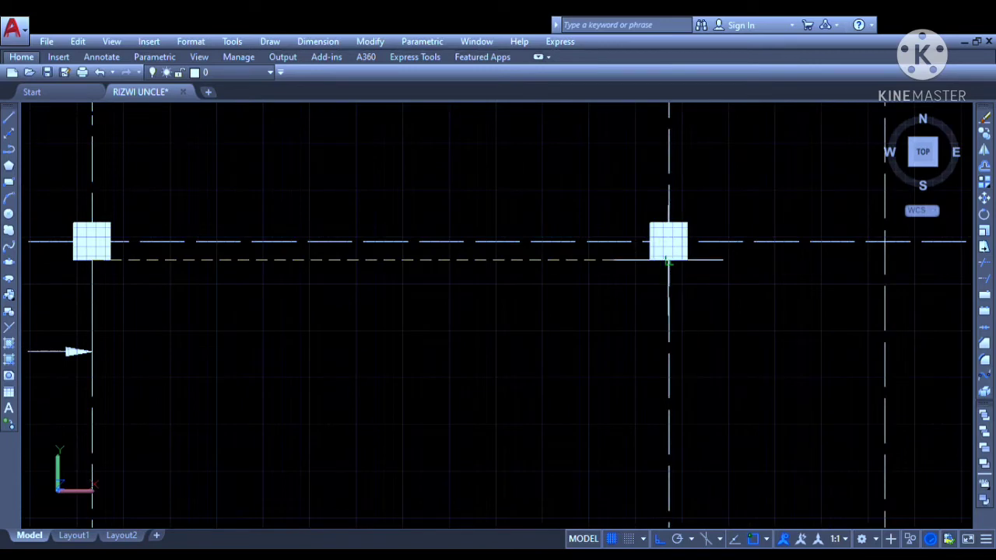
click(668, 260)
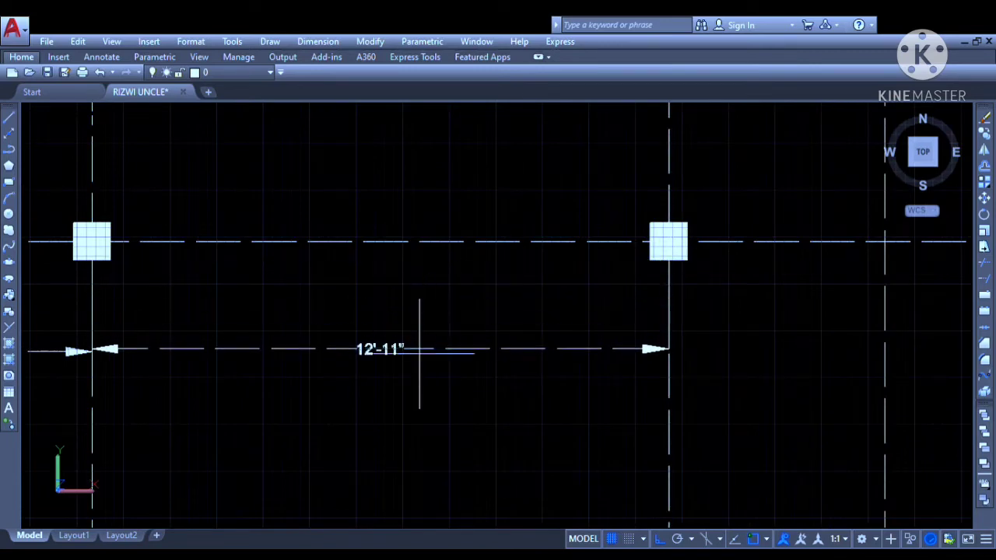
click(427, 368)
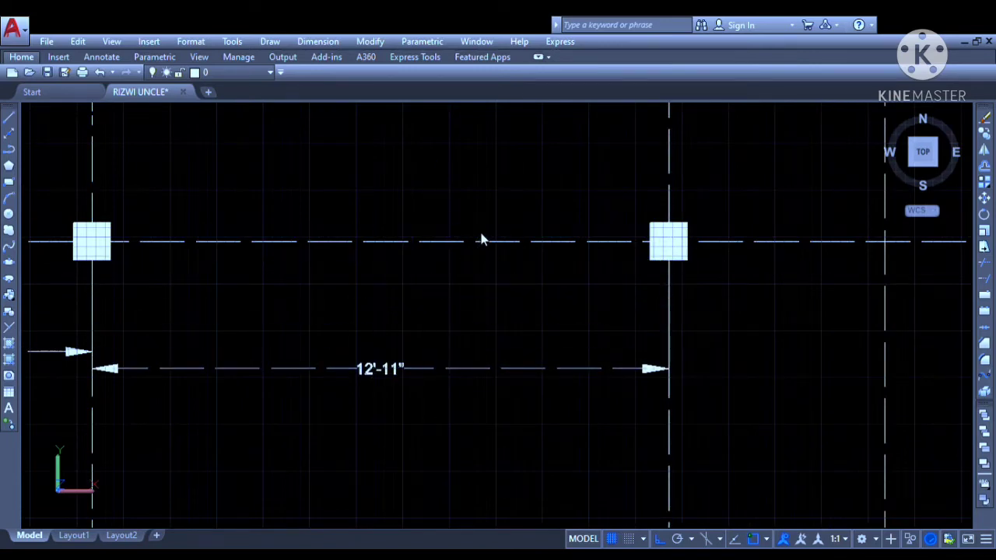
Dimension the horizontal spacing from the row F column on grid line 3 to grid line 4, placing it below row F.
scroll(622, 266, down, 4)
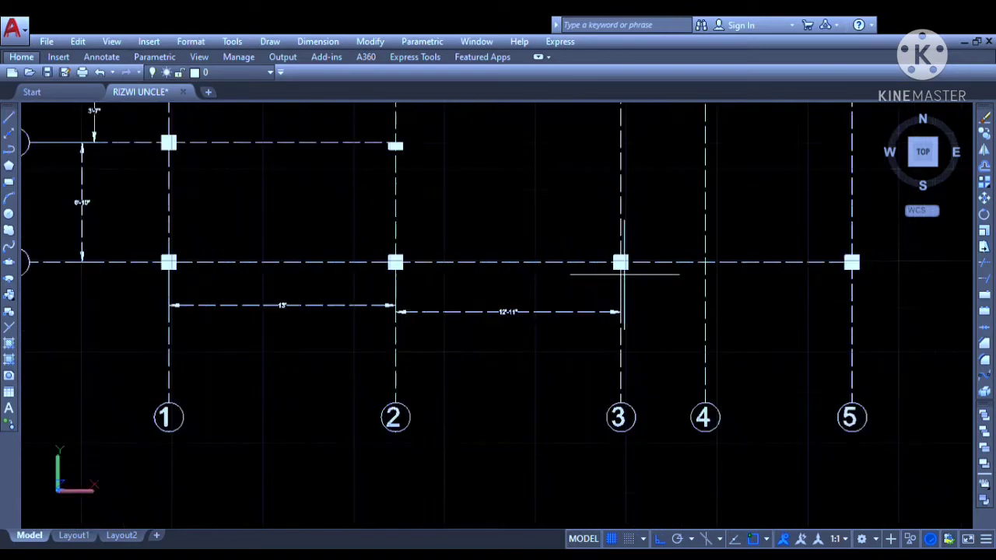
scroll(747, 268, up, 3)
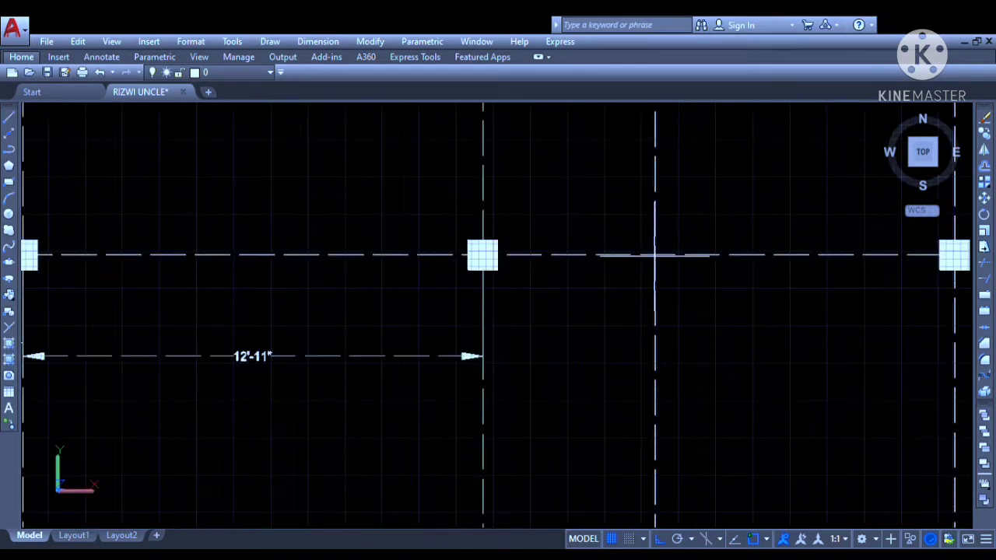
click(654, 255)
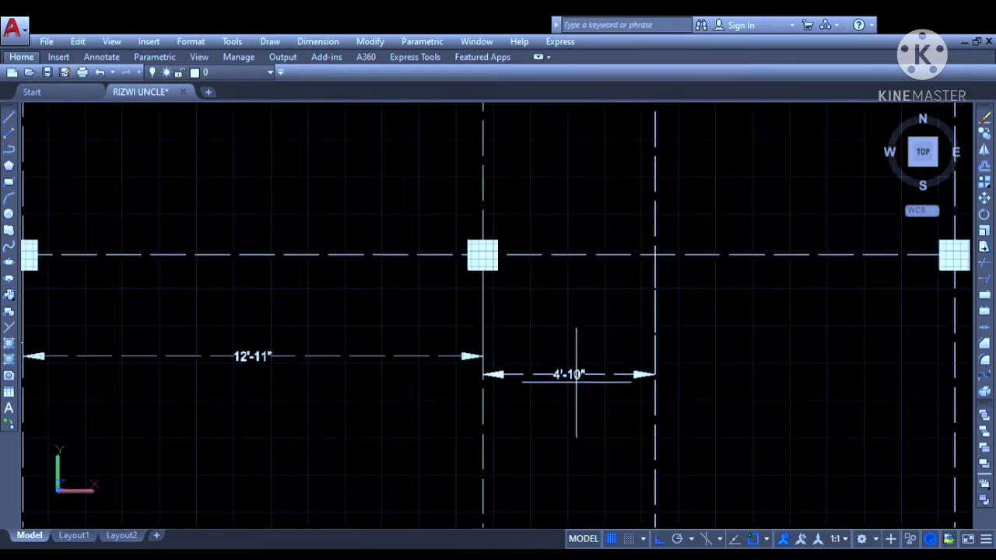
click(576, 385)
Dimension the horizontal spacing between grid lines 4 and 5 at row F, placing the dimension below the row.
scroll(520, 396, down, 2)
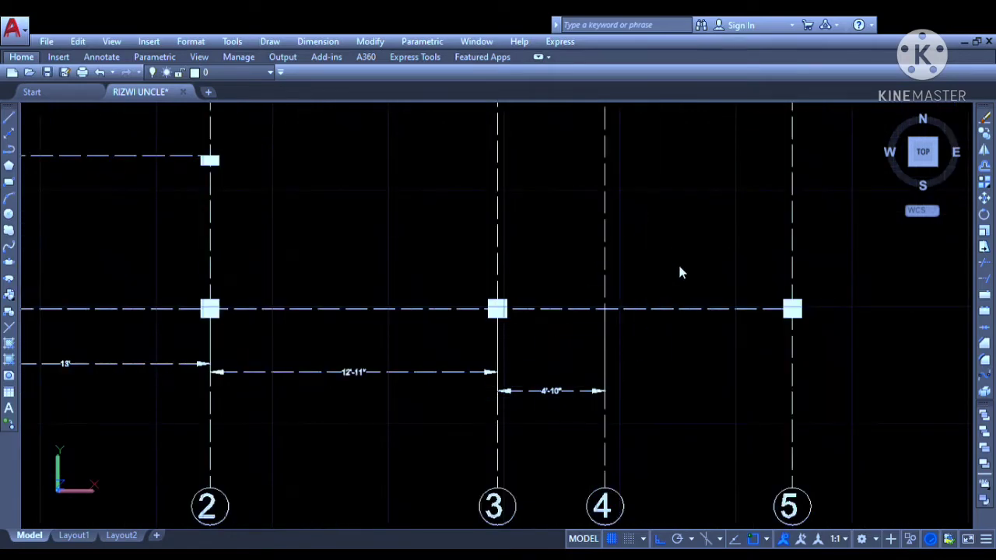
mouse_move(626, 260)
middle_down()
mouse_move(582, 336)
mouse_move(560, 464)
middle_up()
scroll(563, 190, down, 4)
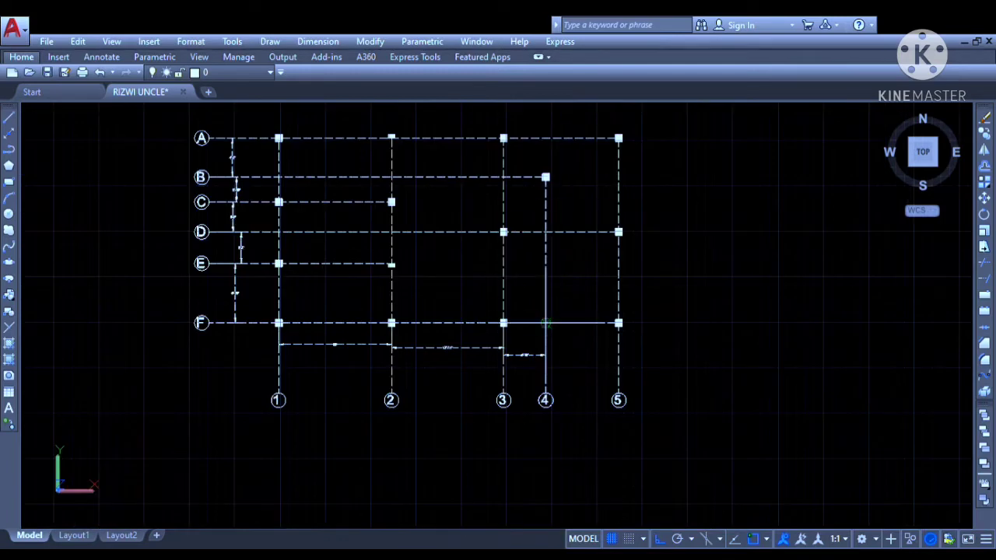
scroll(546, 323, up, 2)
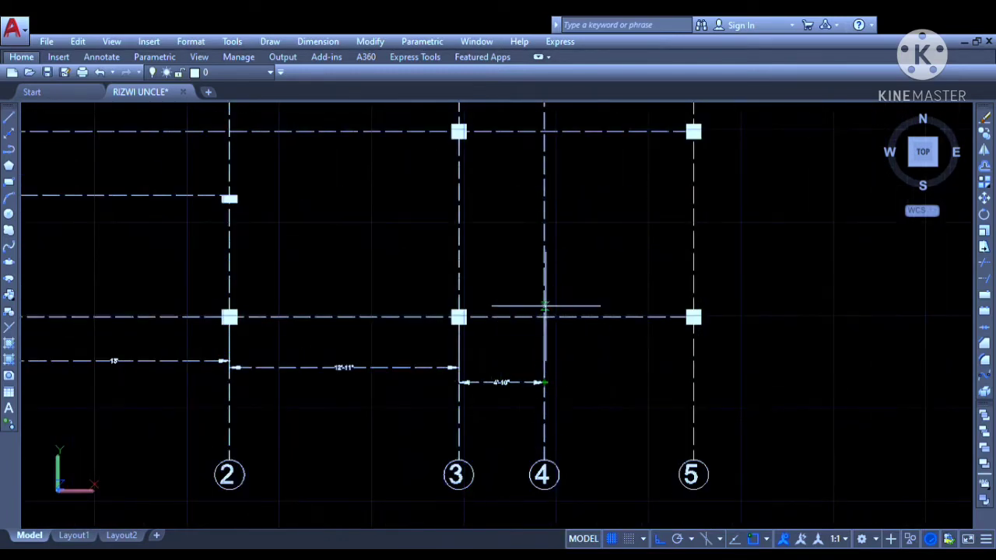
scroll(693, 316, up, 4)
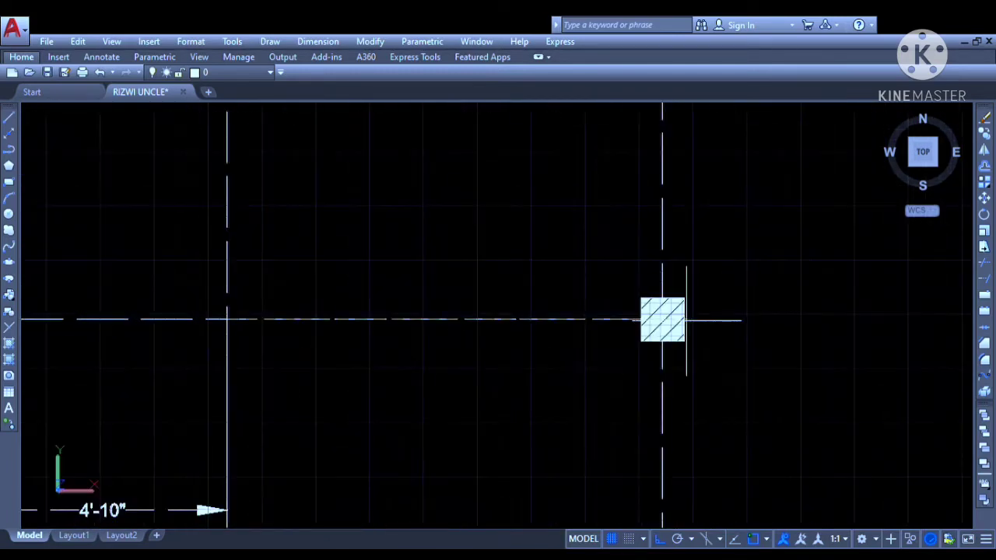
click(662, 340)
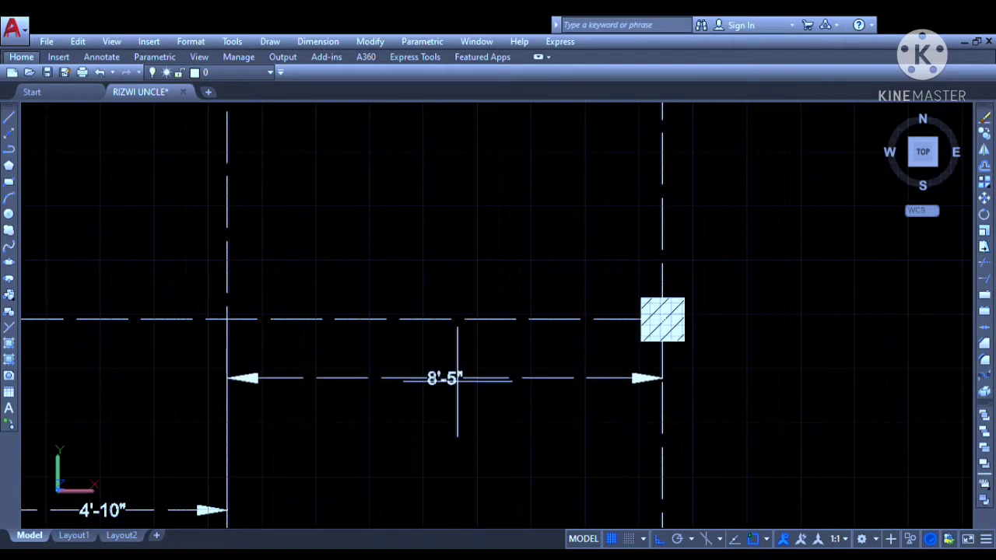
click(461, 464)
scroll(507, 252, down, 3)
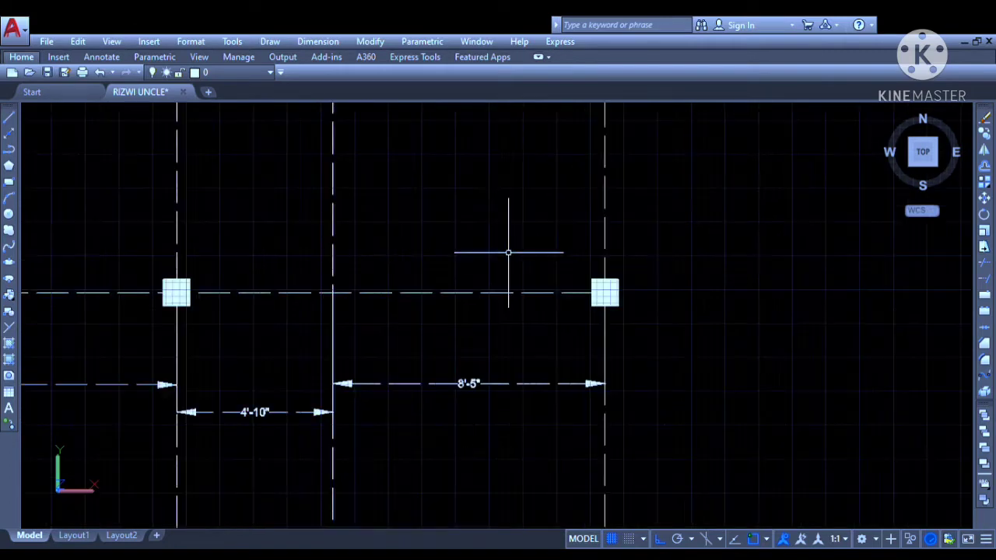
Examine the whole column layout grid, checking the bubbles A–F and 1–5 and the spacing dimensions along both sides.
middle_drag(506, 252, 565, 258)
scroll(598, 254, down, 2)
mouse_move(594, 193)
middle_down()
mouse_move(645, 244)
mouse_move(690, 329)
mouse_move(708, 322)
mouse_move(695, 334)
mouse_move(661, 333)
middle_up()
scroll(645, 246, down, 2)
scroll(709, 314, down, 2)
scroll(699, 315, up, 2)
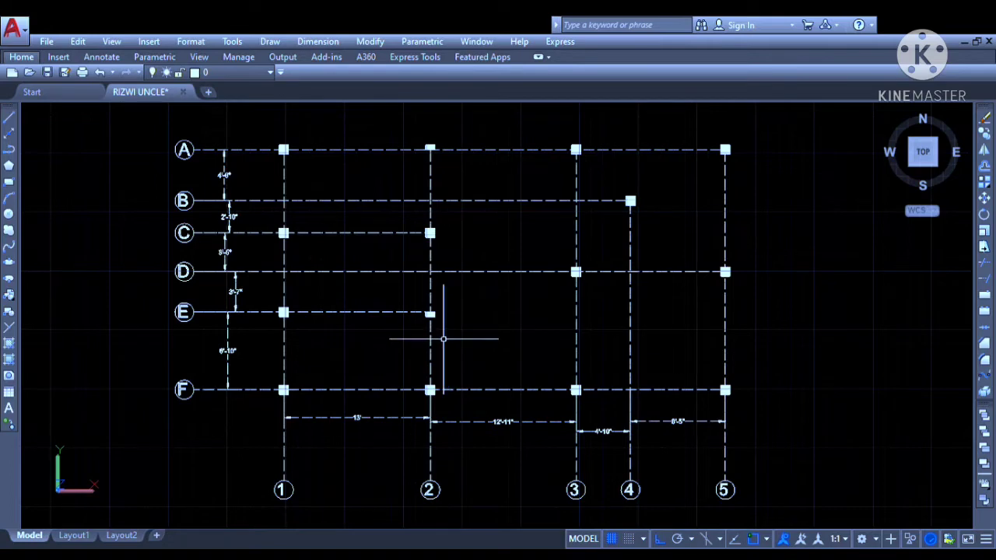
scroll(219, 303, up, 3)
scroll(230, 298, down, 4)
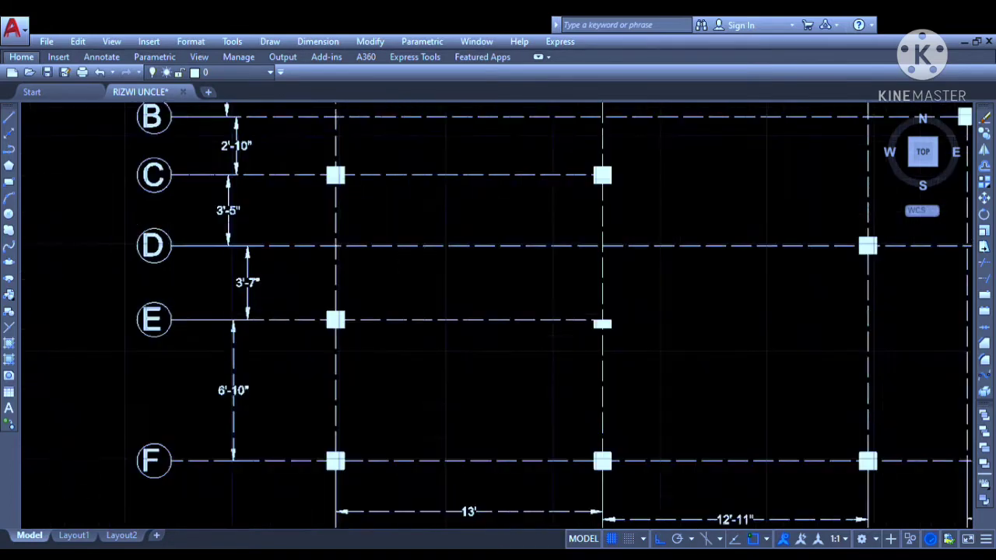
middle_drag(520, 340, 487, 337)
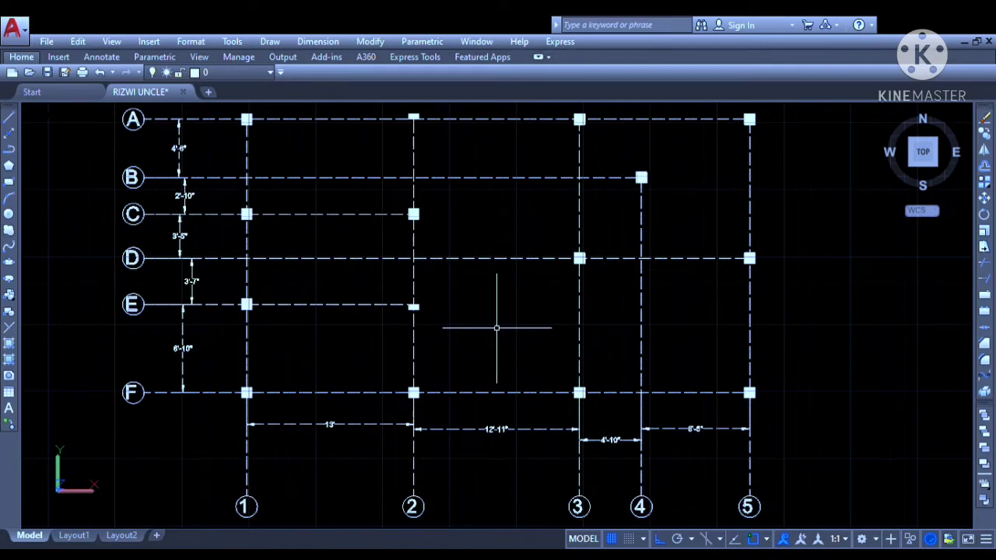
middle_drag(497, 327, 488, 338)
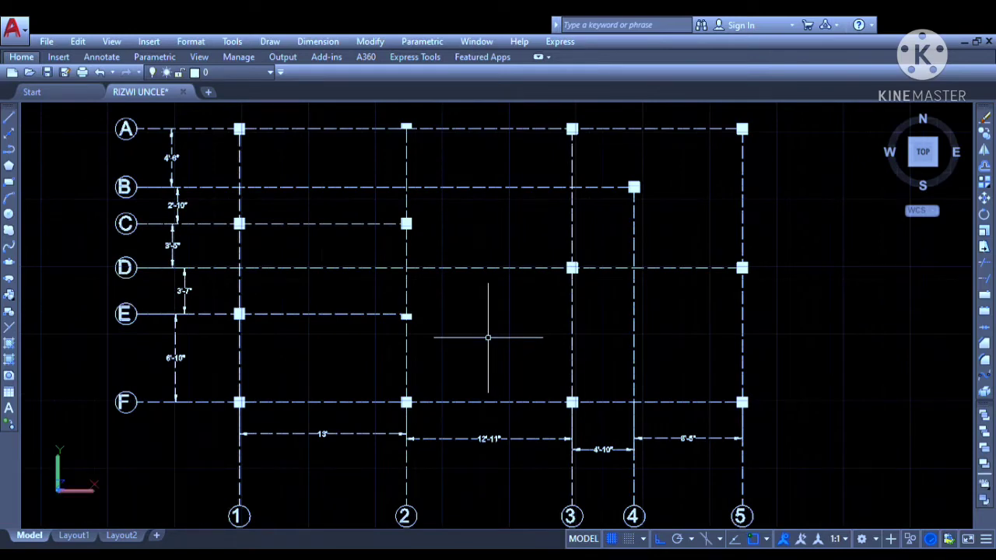
middle_drag(501, 340, 506, 349)
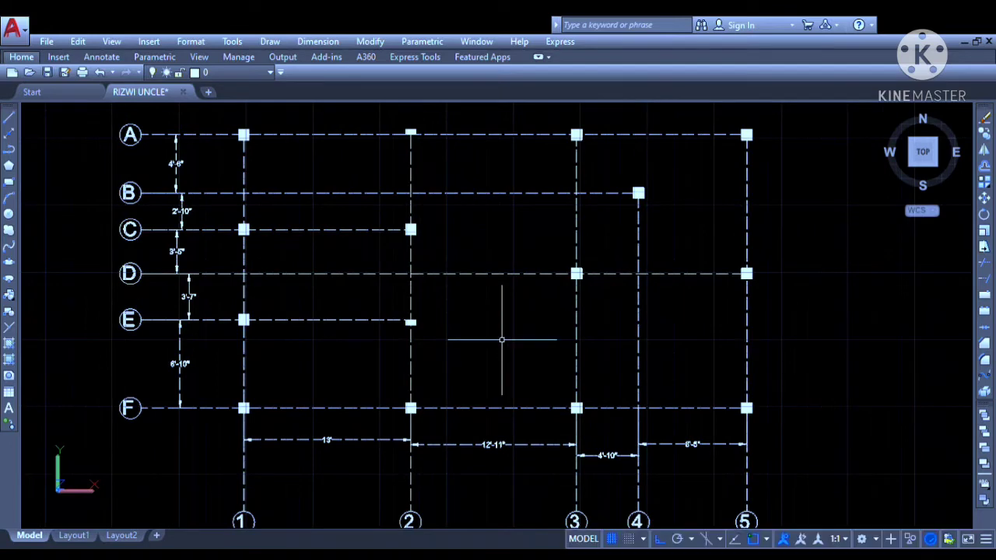
scroll(502, 340, down, 3)
scroll(500, 338, up, 2)
middle_drag(498, 337, 508, 345)
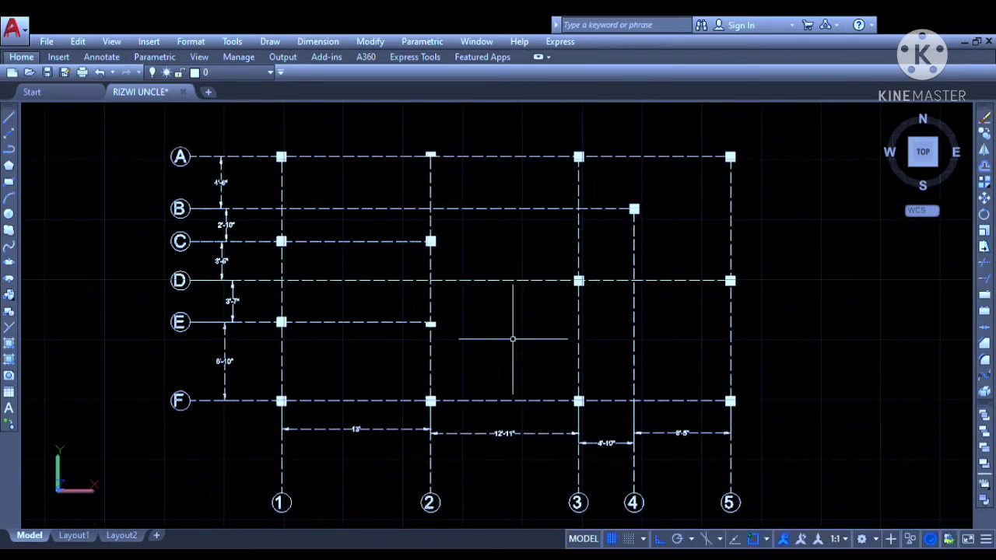
Enlarge the text of all grid spacing dimensions so it reads clearly at full-layout view.
scroll(331, 425, up, 5)
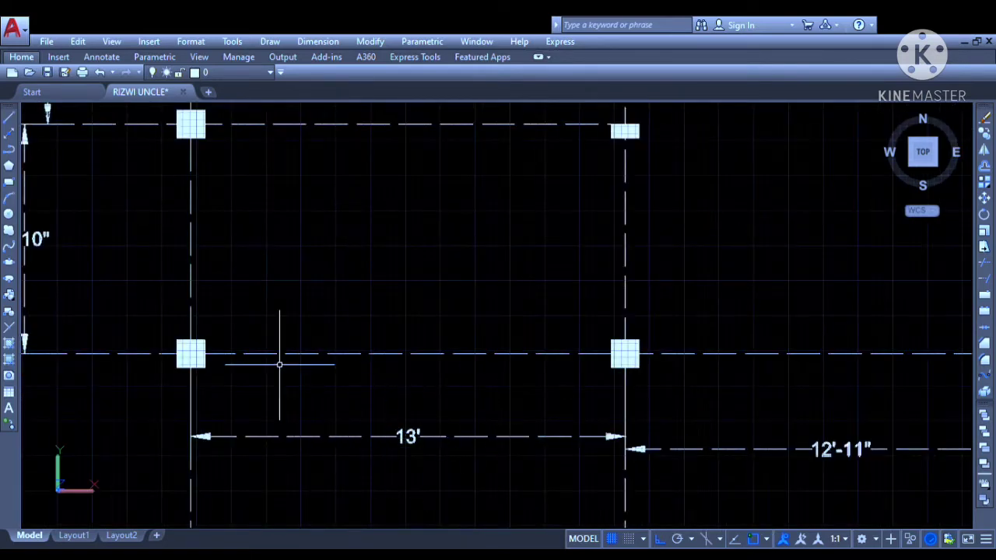
scroll(501, 378, down, 2)
scroll(600, 306, down, 2)
middle_drag(600, 307, 512, 346)
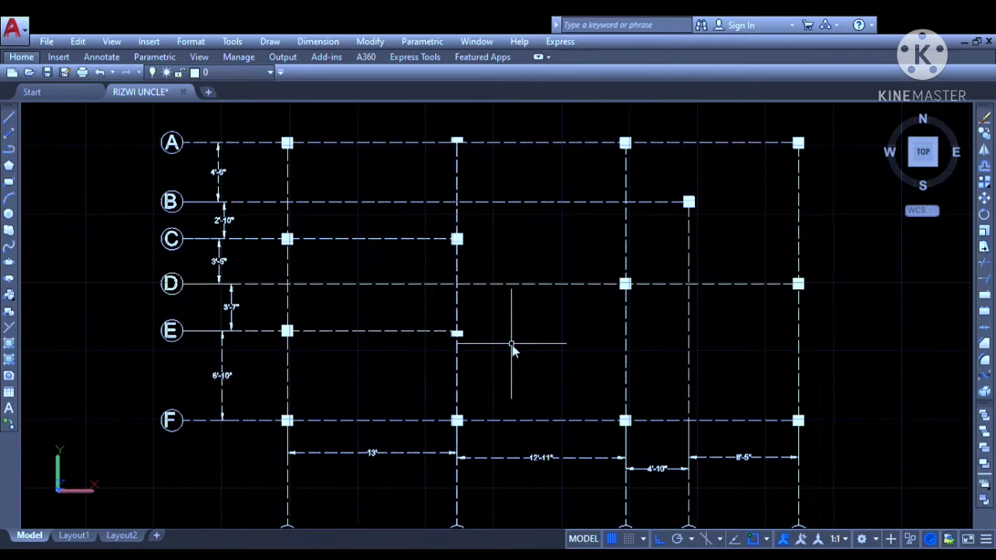
key(Return)
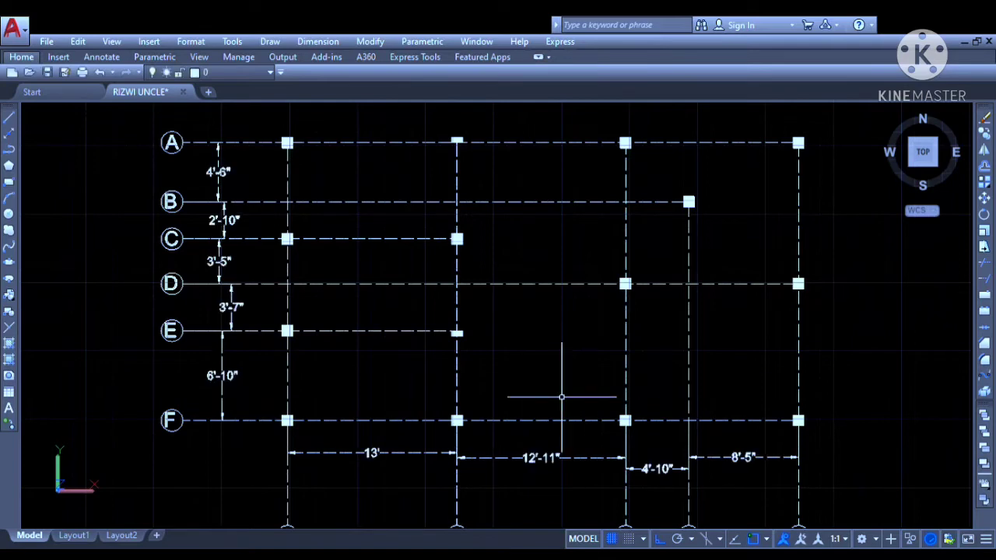
mouse_move(522, 335)
middle_down()
mouse_move(482, 316)
mouse_move(489, 335)
mouse_move(491, 318)
middle_up()
scroll(490, 329, down, 1)
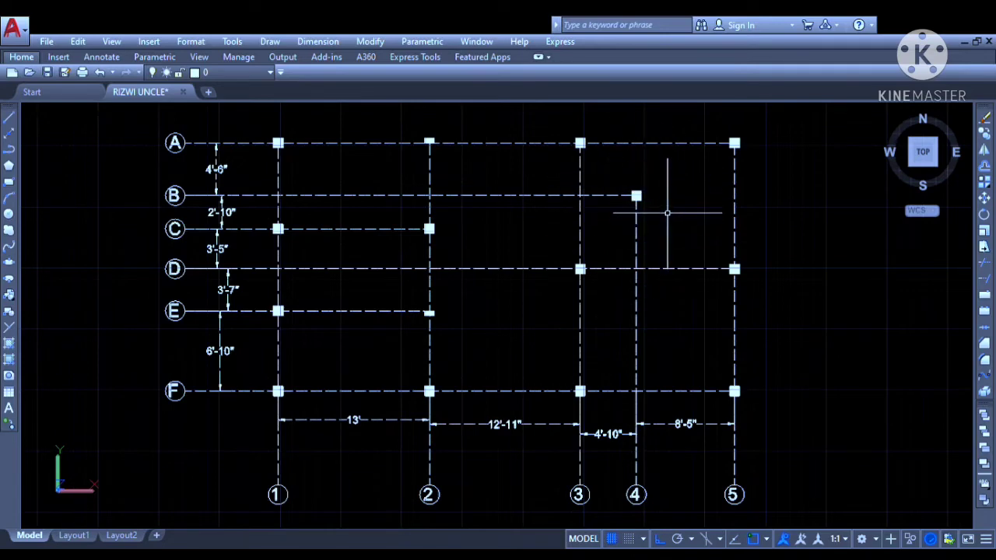
middle_drag(684, 226, 677, 229)
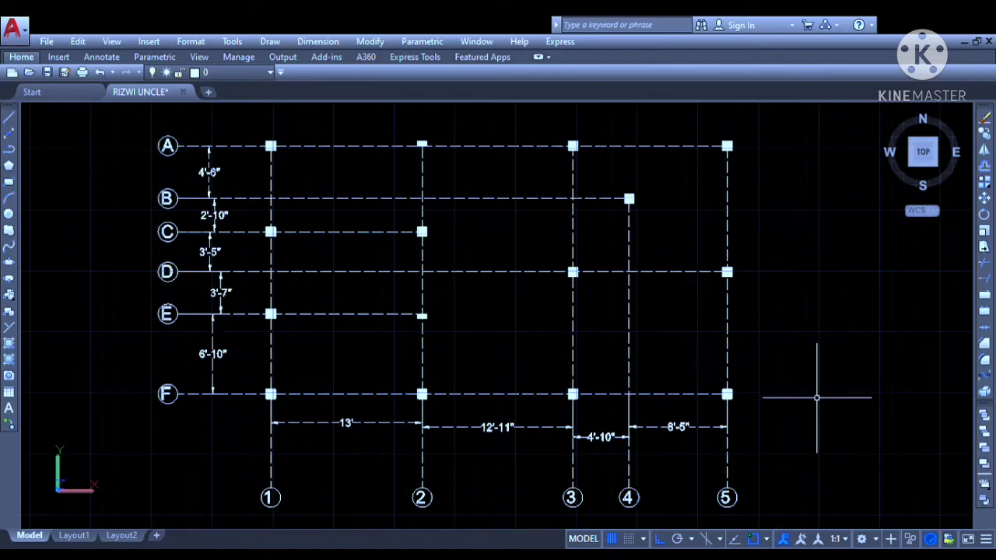
middle_drag(817, 398, 817, 394)
drag(817, 394, 818, 393)
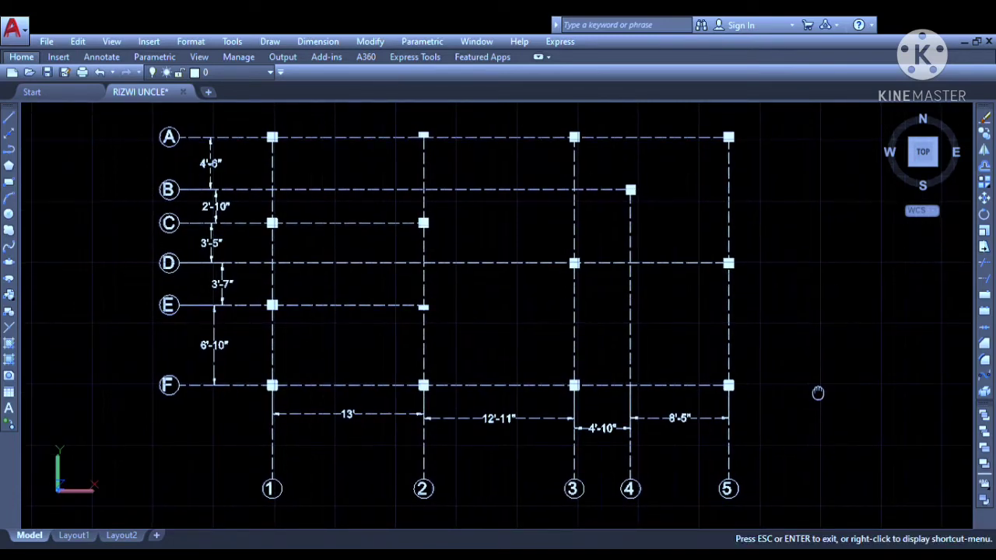
key(Escape)
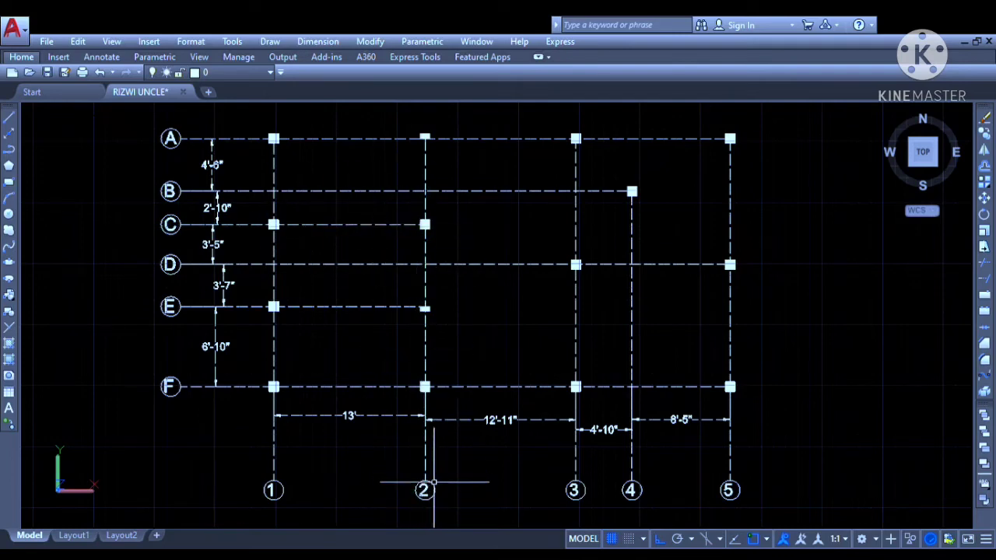
middle_drag(434, 482, 429, 472)
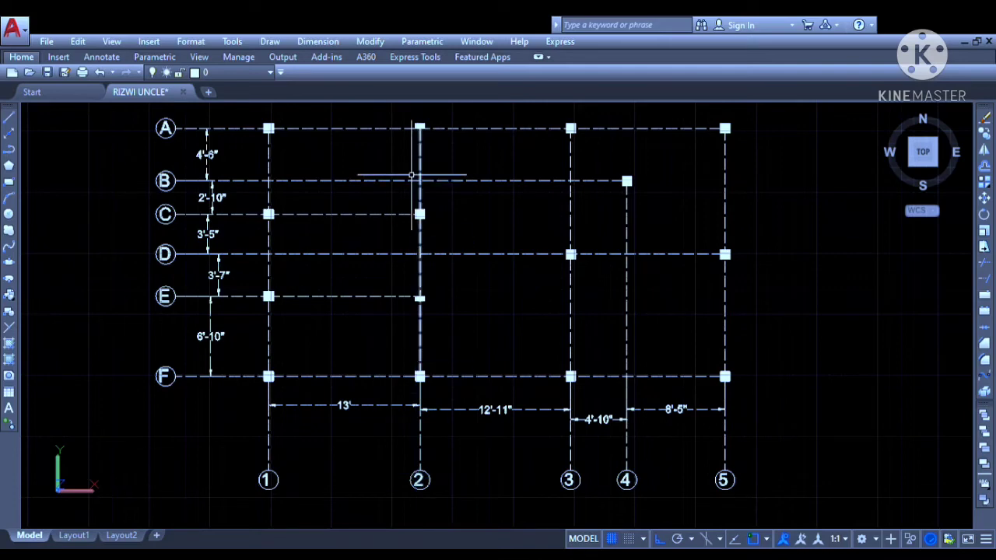
middle_drag(463, 220, 463, 228)
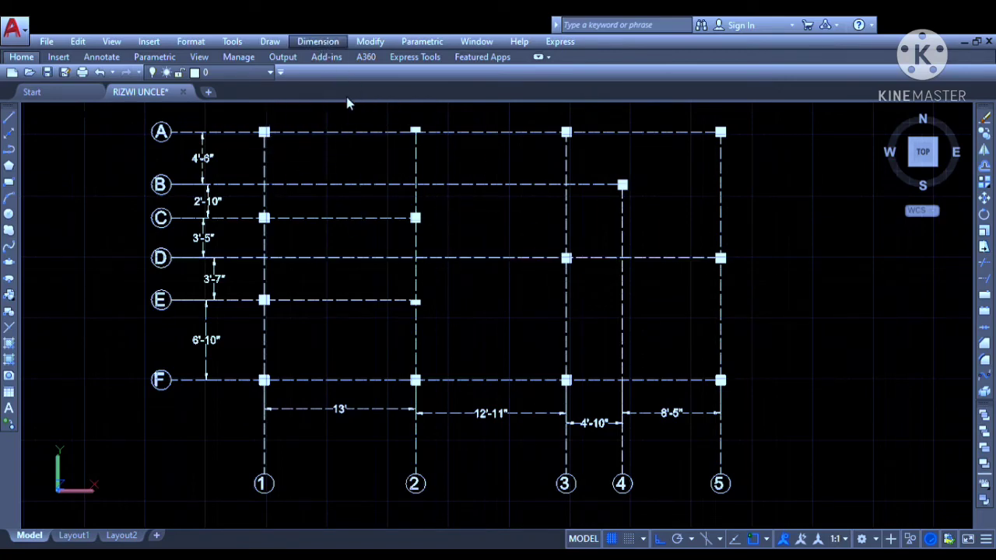
Add an aligned diagonal dimension from the centre of column A1 to the centre of column C2.
scroll(269, 128, up, 6)
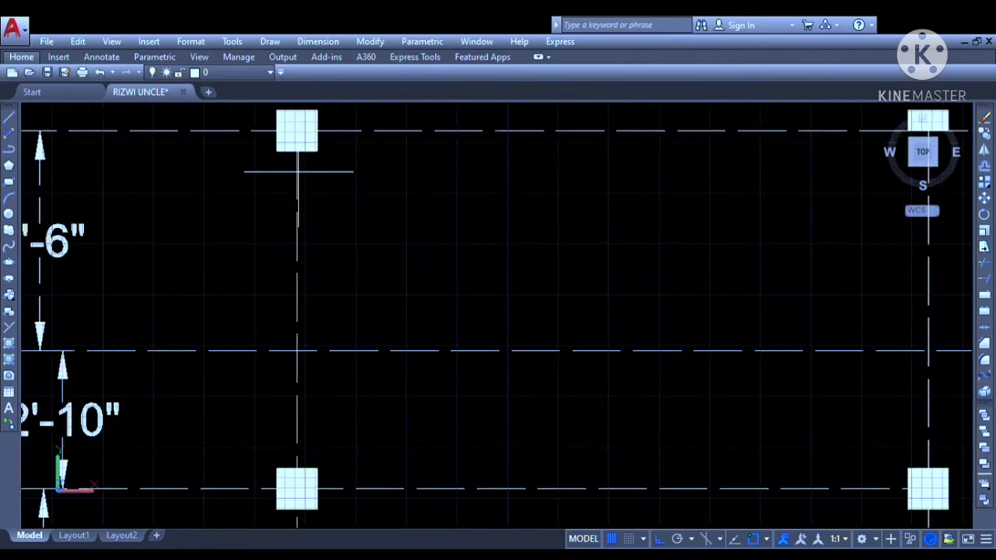
scroll(296, 140, down, 4)
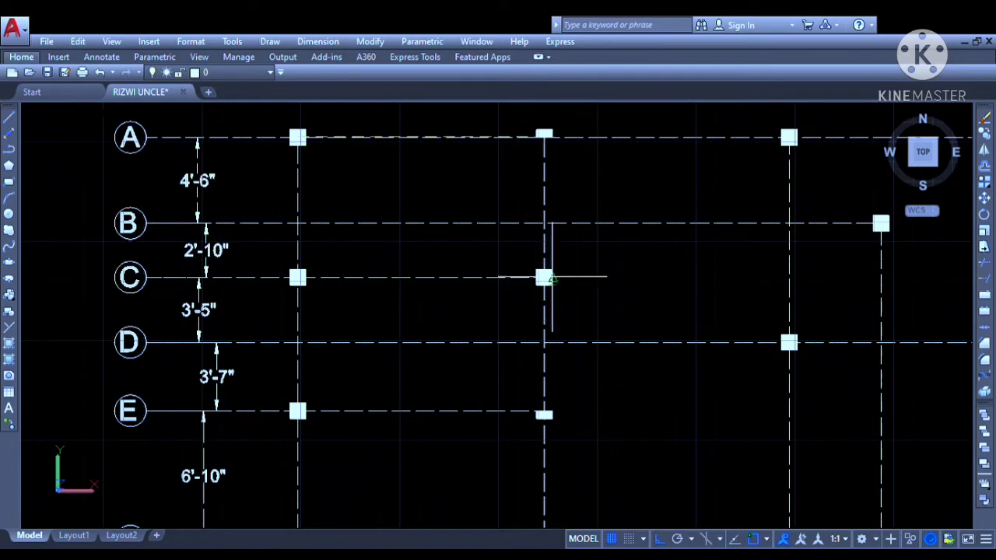
scroll(549, 277, up, 3)
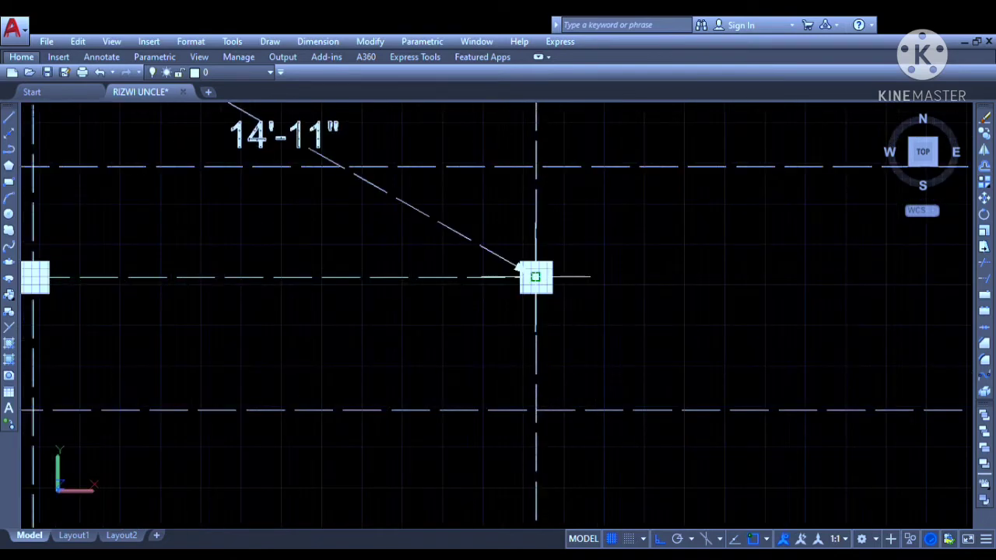
click(535, 277)
scroll(536, 288, down, 5)
scroll(473, 231, up, 2)
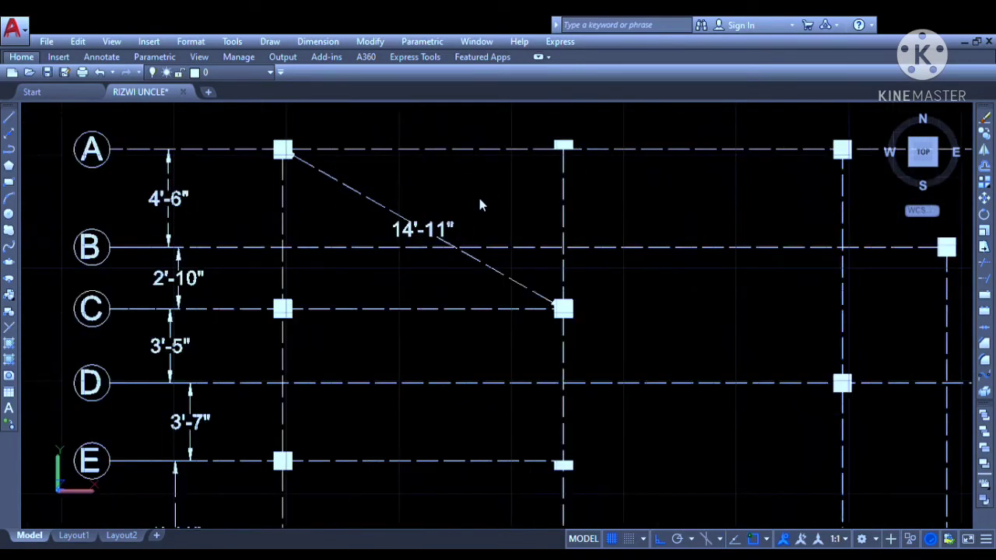
Add the opposite aligned diagonal dimension from the column at A2 to the centre of column C1.
scroll(548, 156, up, 3)
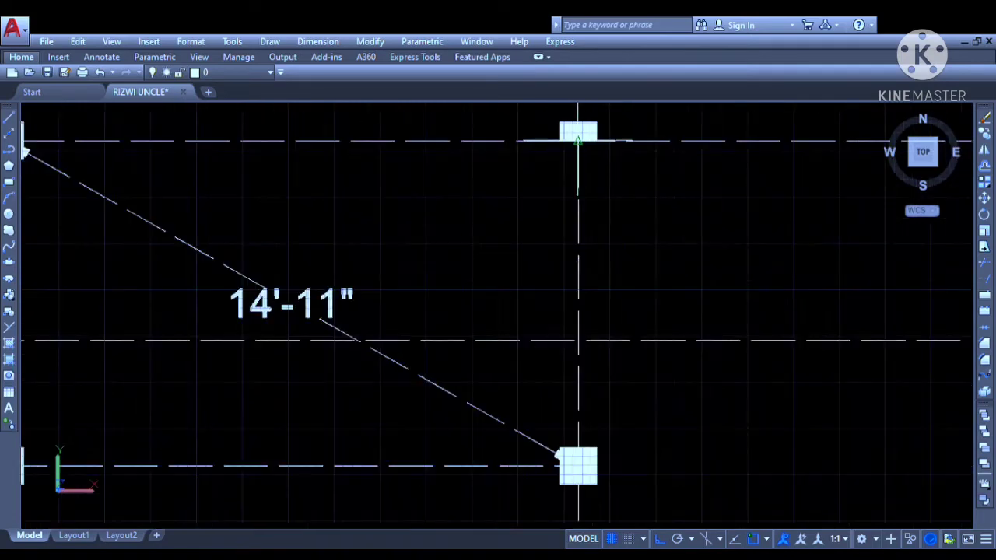
scroll(577, 140, down, 3)
scroll(214, 351, up, 2)
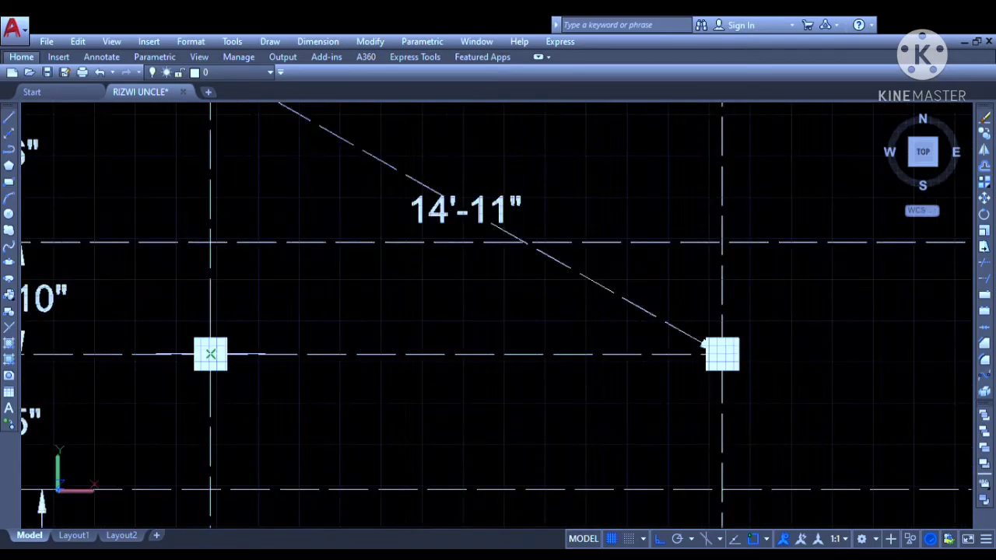
click(211, 354)
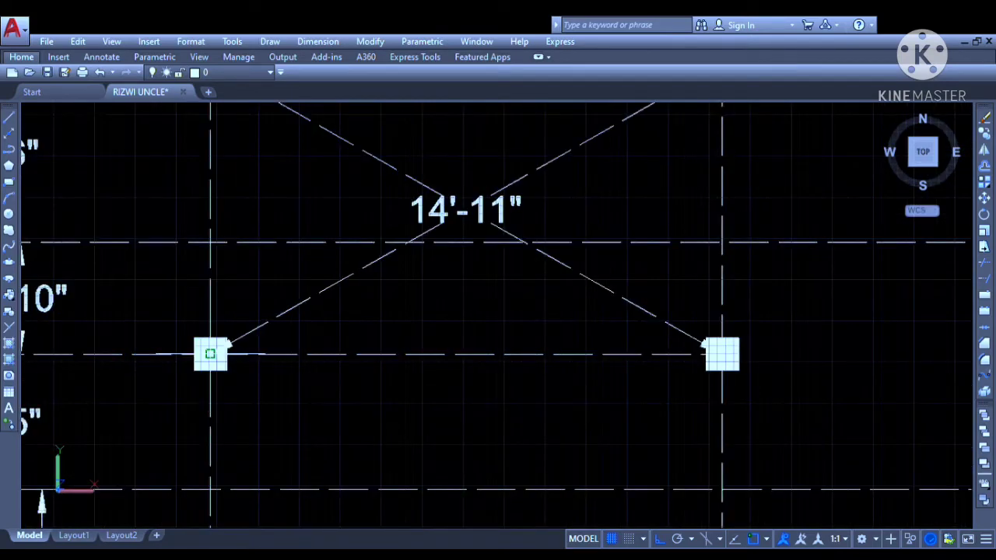
scroll(315, 326, down, 6)
scroll(377, 288, up, 3)
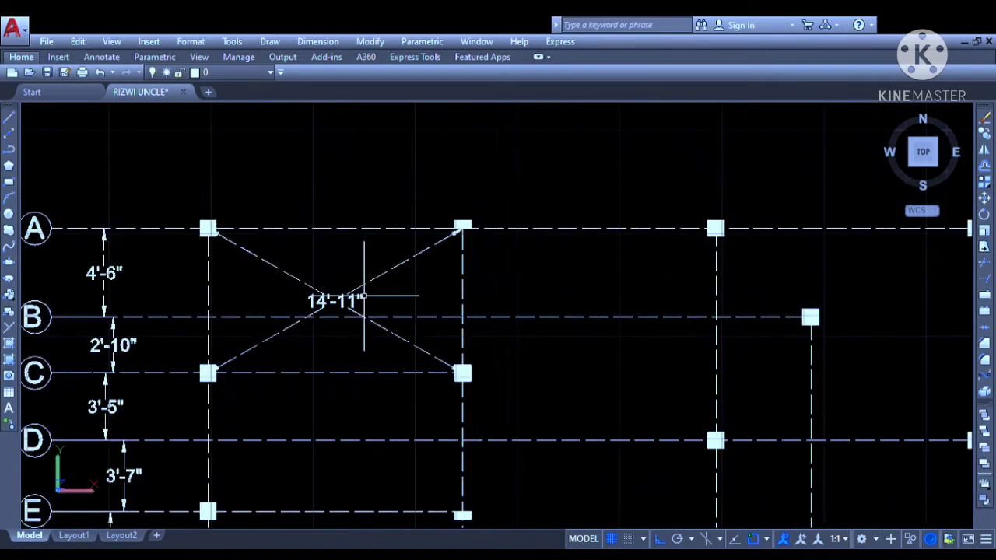
middle_drag(407, 286, 430, 246)
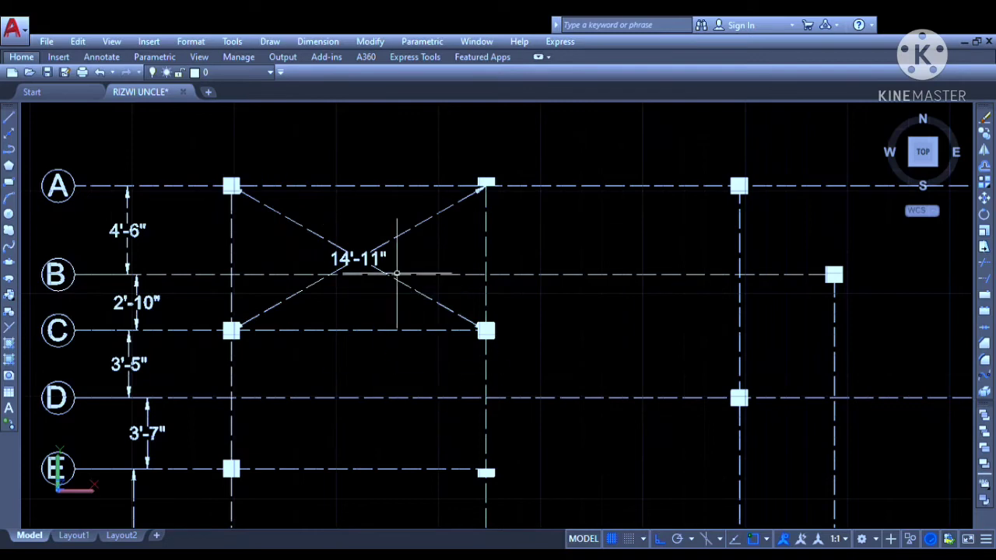
Add an aligned diagonal dimension from the centre of column C1 to the grid intersection at column E2.
scroll(485, 184, up, 2)
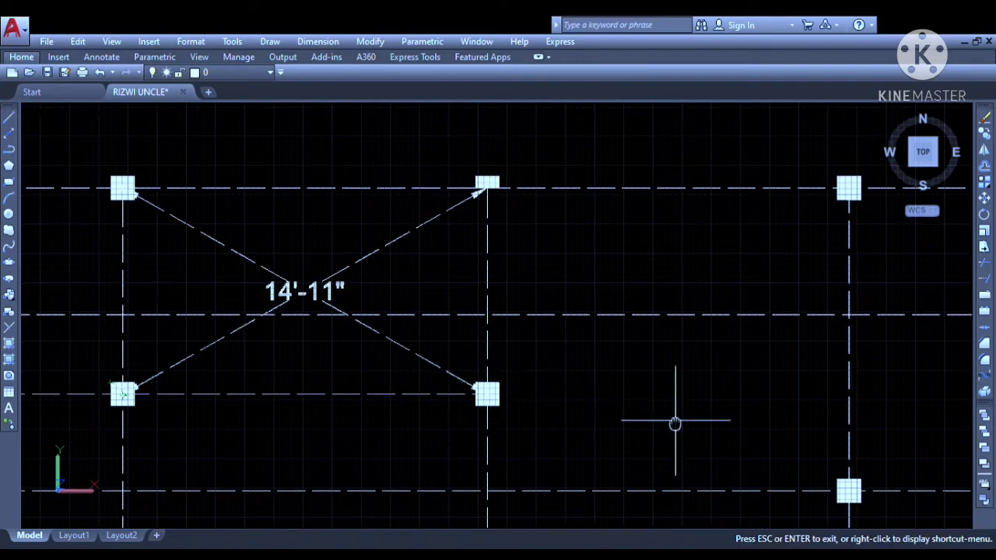
middle_drag(674, 422, 666, 348)
scroll(662, 350, down, 2)
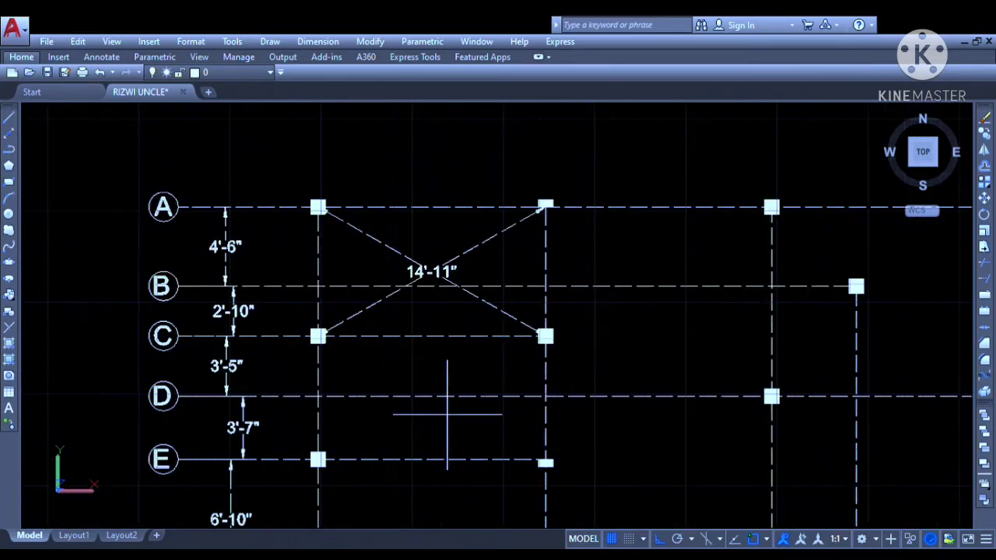
mouse_move(411, 428)
middle_down()
mouse_move(428, 363)
mouse_move(420, 342)
middle_up()
scroll(336, 237, up, 4)
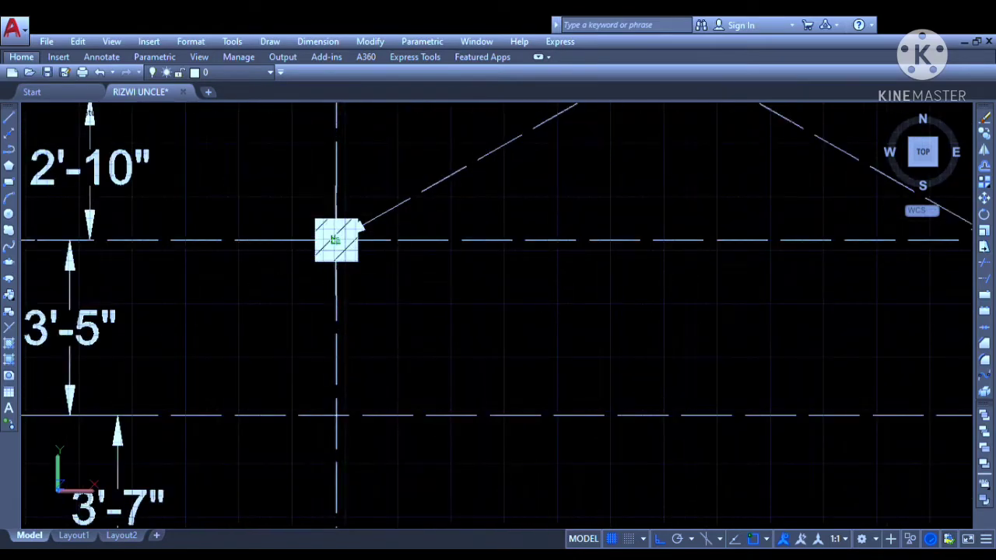
scroll(335, 240, up, 5)
scroll(336, 239, down, 8)
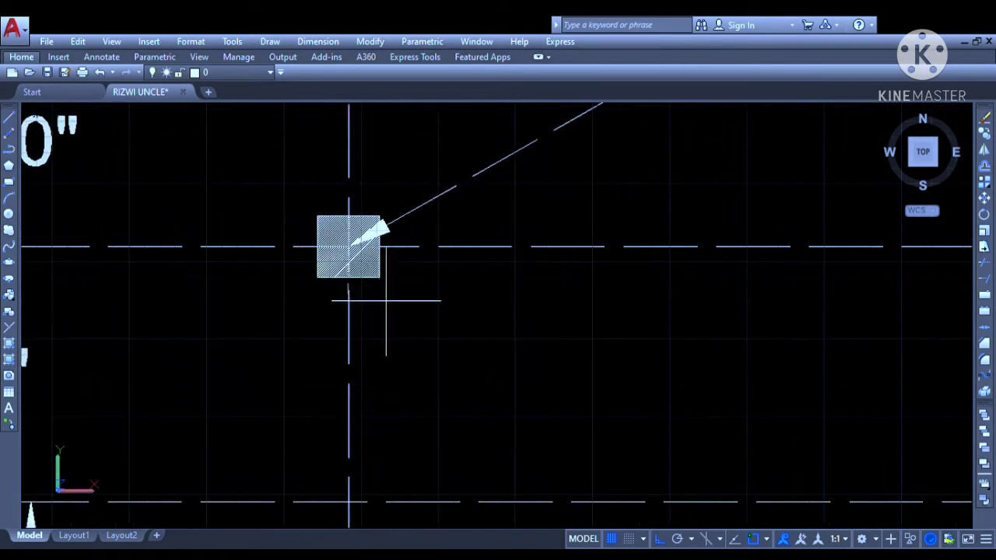
scroll(537, 365, up, 6)
scroll(538, 361, up, 2)
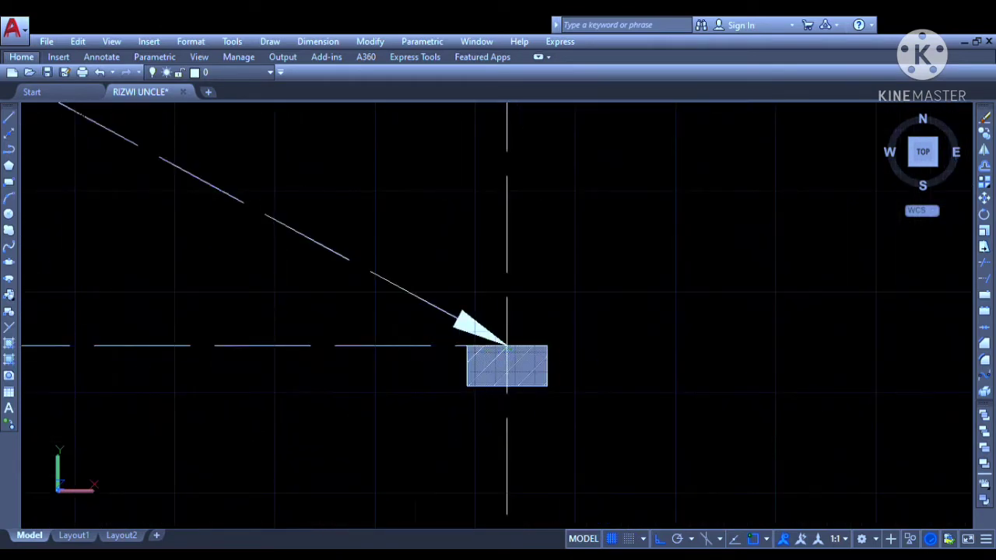
scroll(508, 347, down, 2)
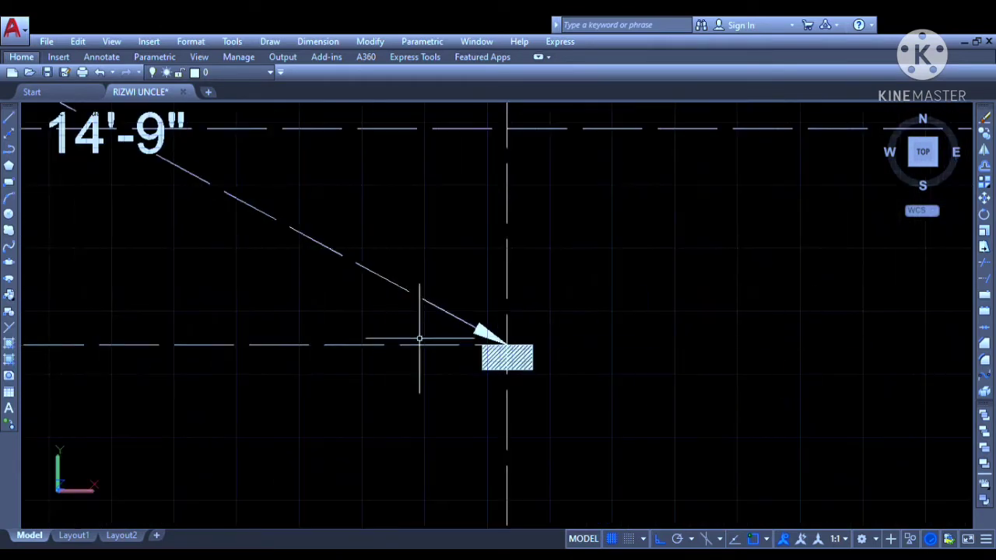
middle_drag(523, 193, 692, 363)
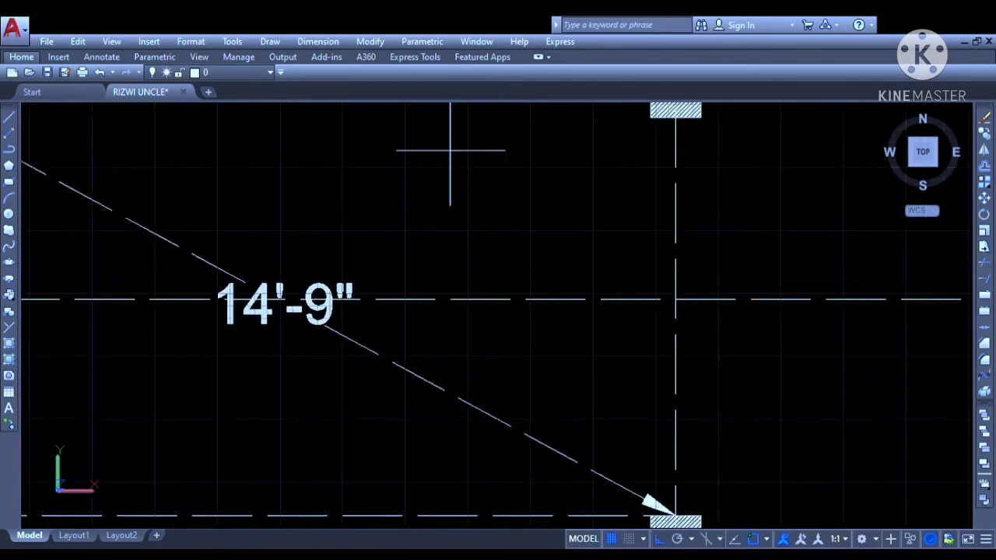
middle_drag(458, 155, 524, 288)
scroll(724, 222, up, 3)
scroll(774, 233, up, 3)
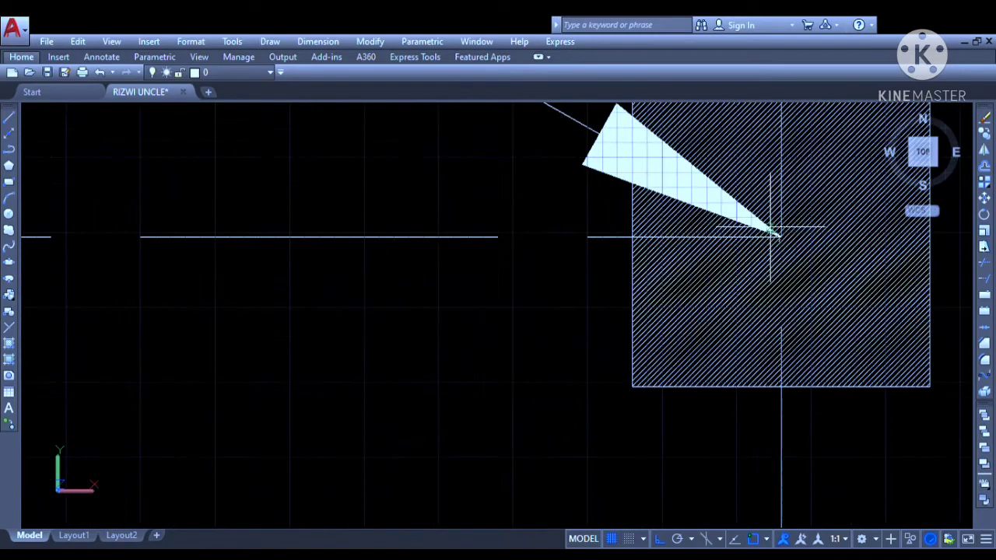
scroll(778, 225, down, 4)
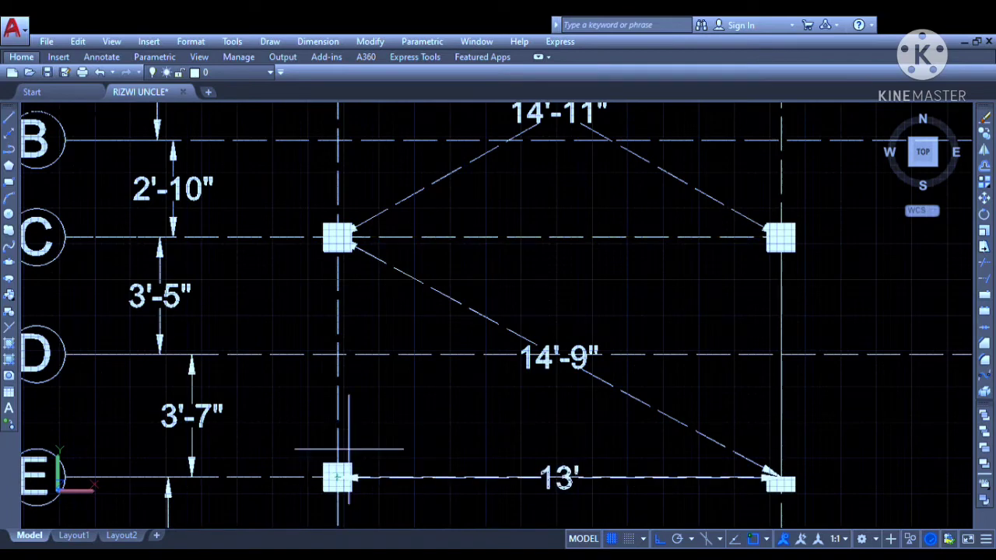
key(Escape)
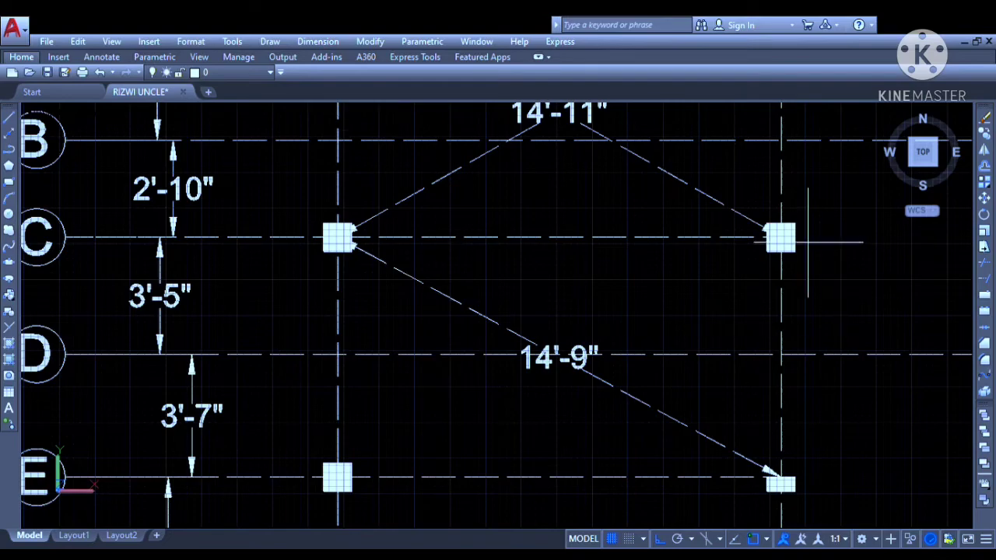
Add the opposite aligned diagonal dimension from the centre of column C2 to the centre of column E1.
scroll(808, 242, up, 5)
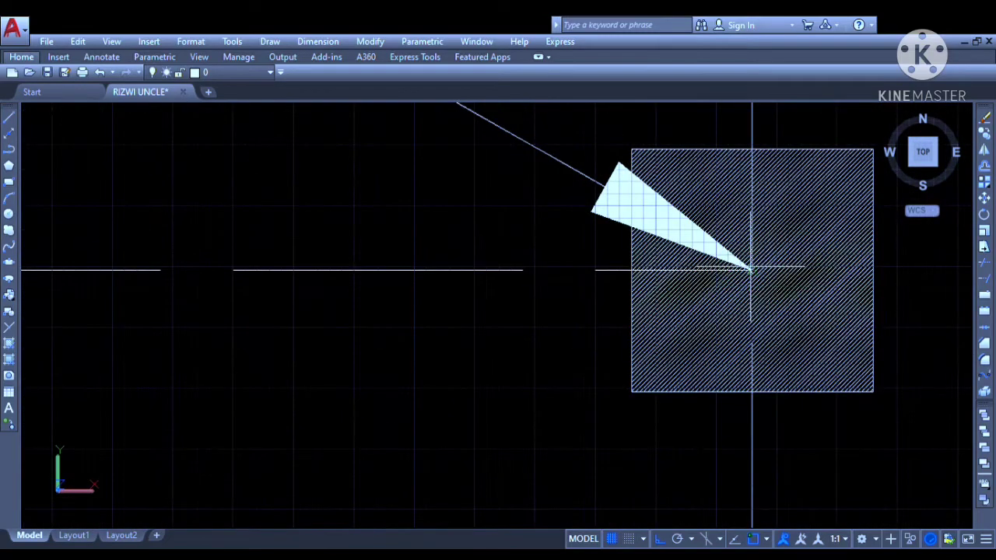
scroll(751, 270, down, 8)
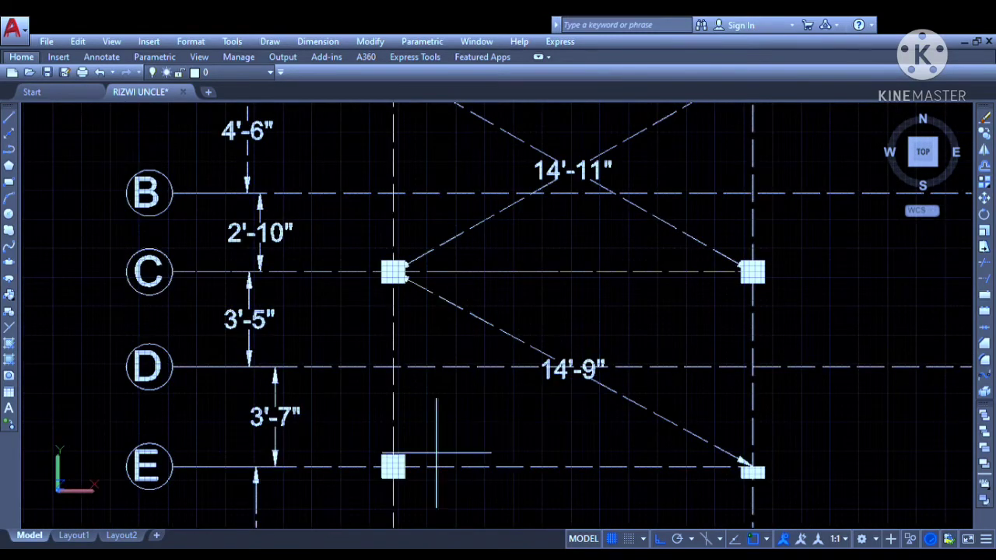
scroll(405, 466, up, 3)
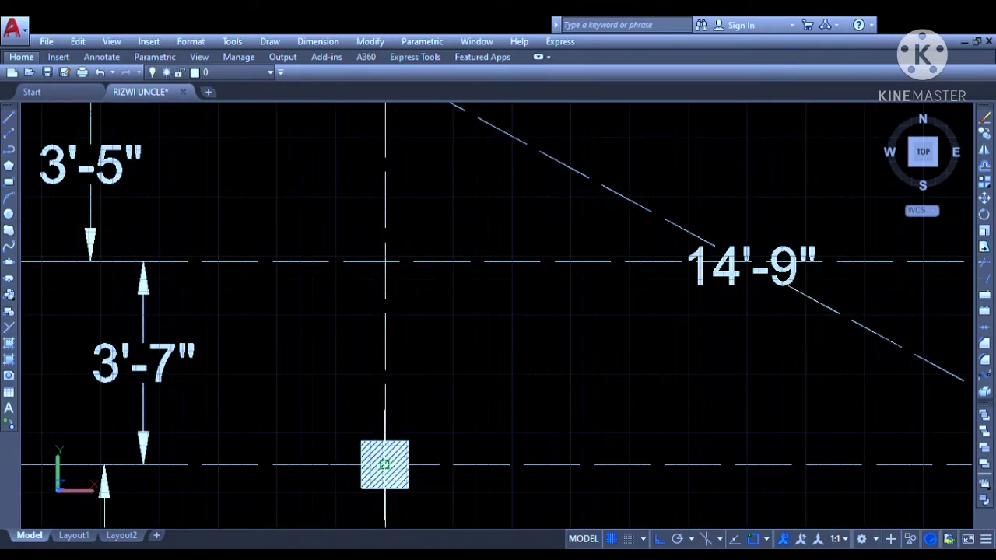
click(386, 464)
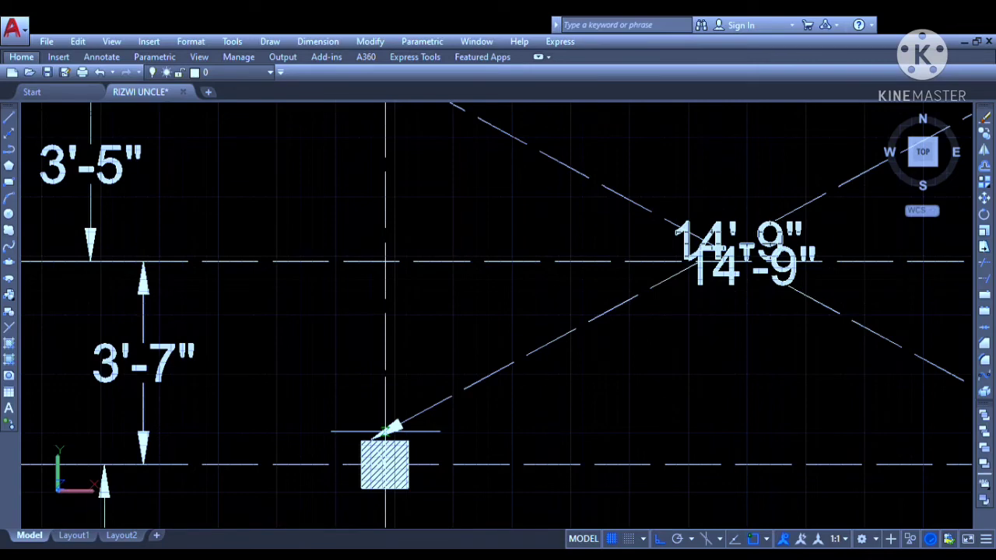
scroll(385, 431, up, 8)
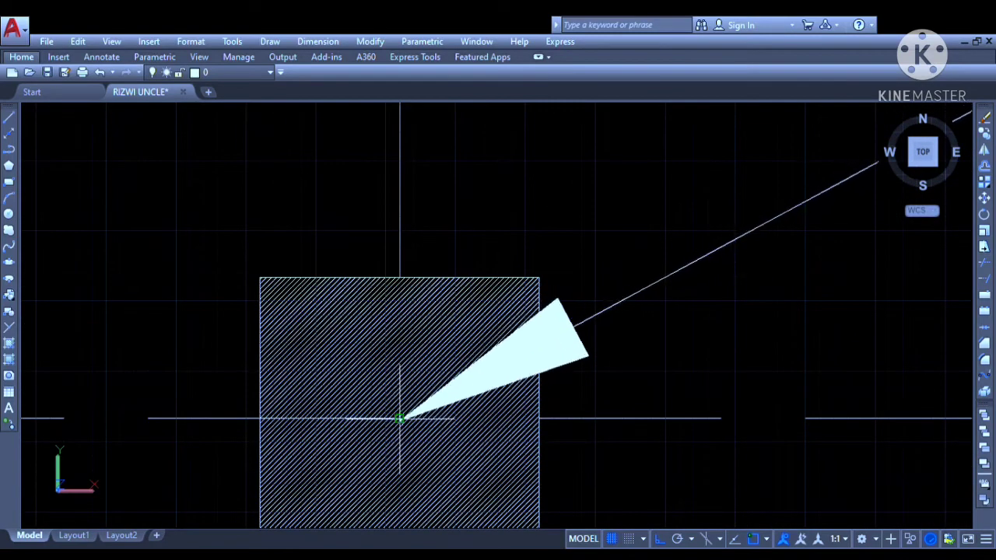
scroll(399, 418, up, 3)
scroll(407, 435, down, 4)
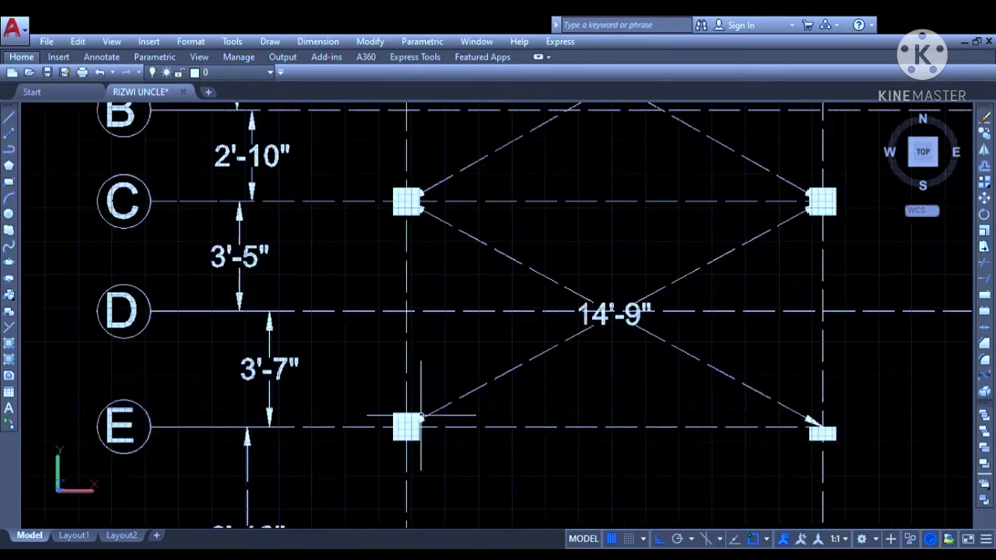
Add an aligned diagonal dimension from grid intersection D2 to the centre of column F3.
scroll(653, 302, down, 2)
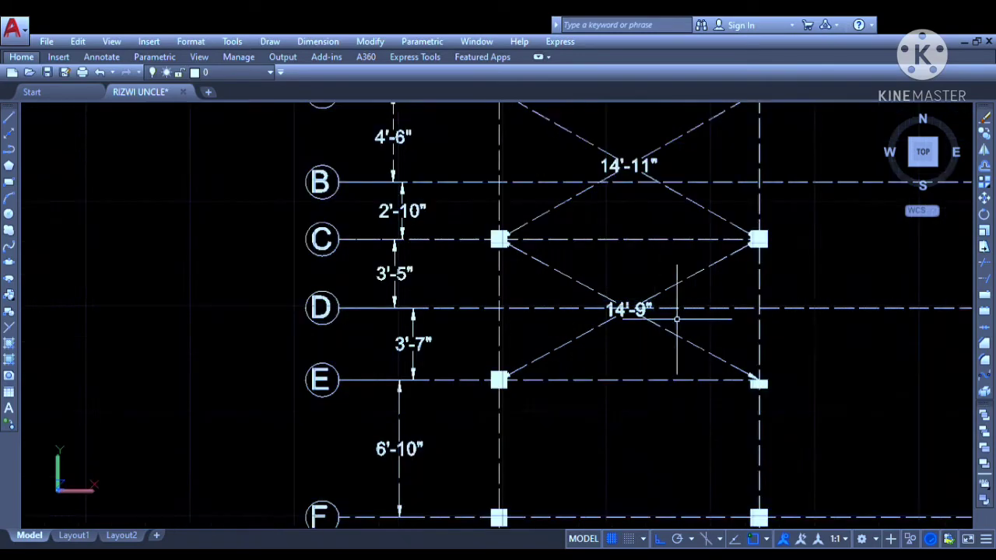
middle_drag(792, 352, 501, 364)
scroll(510, 368, down, 2)
middle_drag(587, 378, 507, 329)
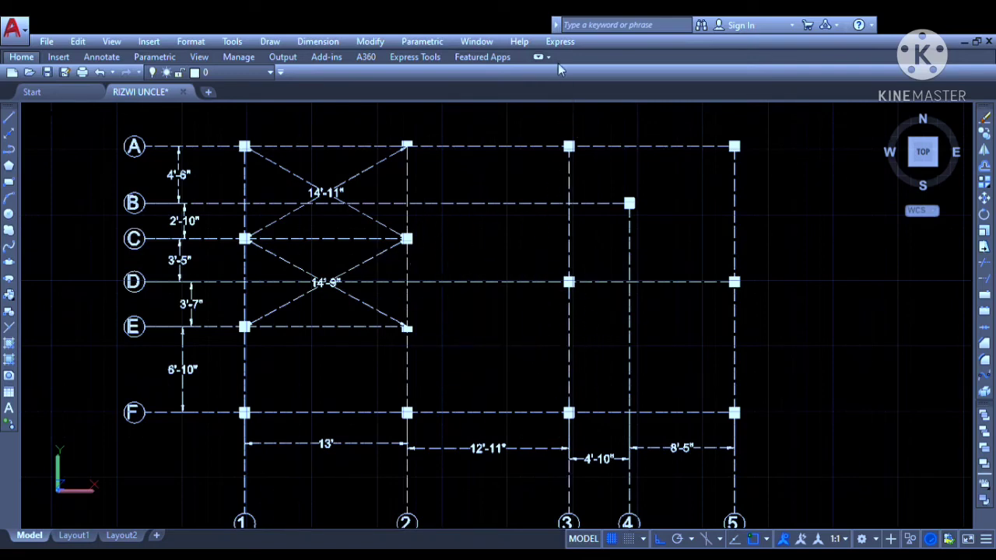
scroll(407, 281, up, 3)
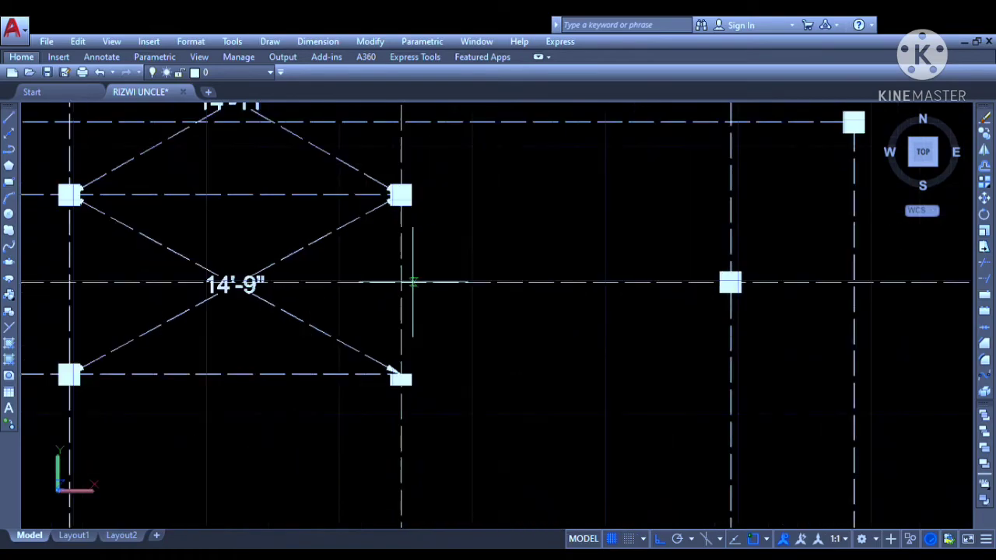
scroll(400, 282, down, 5)
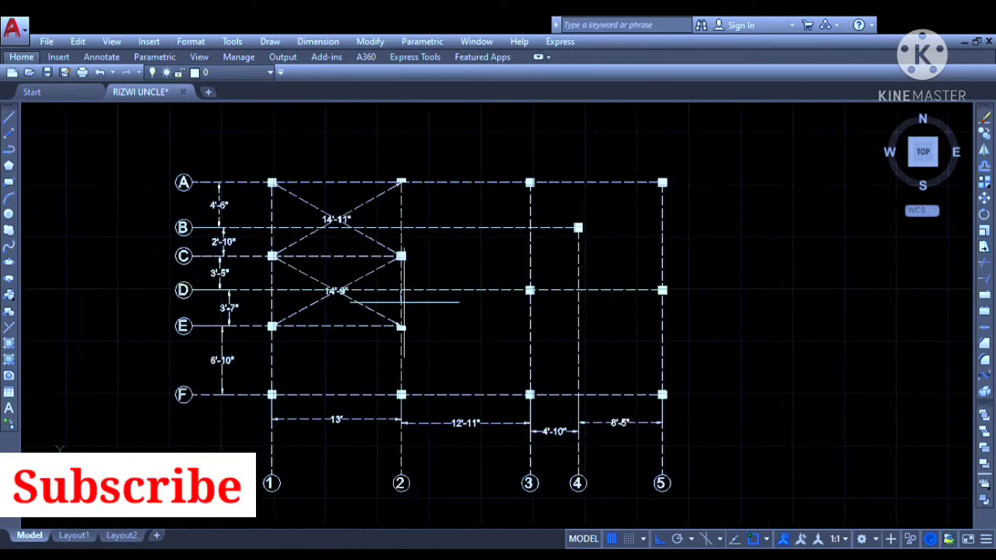
scroll(493, 400, up, 5)
scroll(545, 393, up, 2)
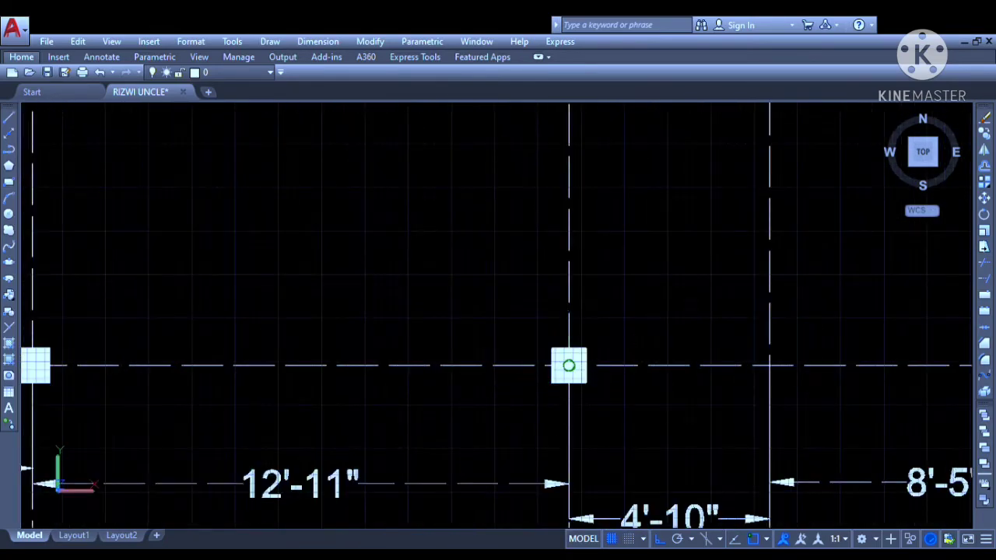
scroll(537, 393, down, 4)
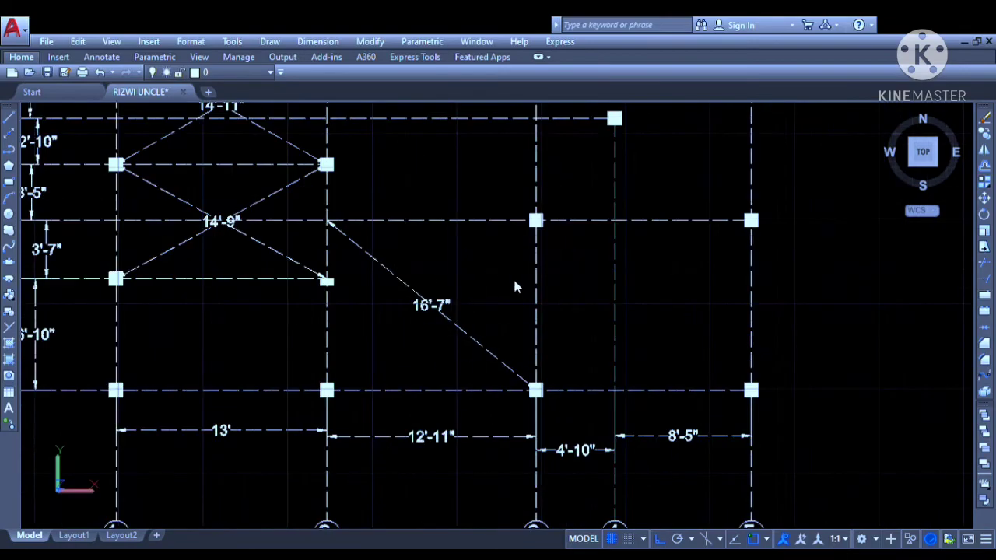
Add the opposite aligned diagonal dimension from the centre of column D3 to the centre of column F2.
scroll(534, 221, up, 6)
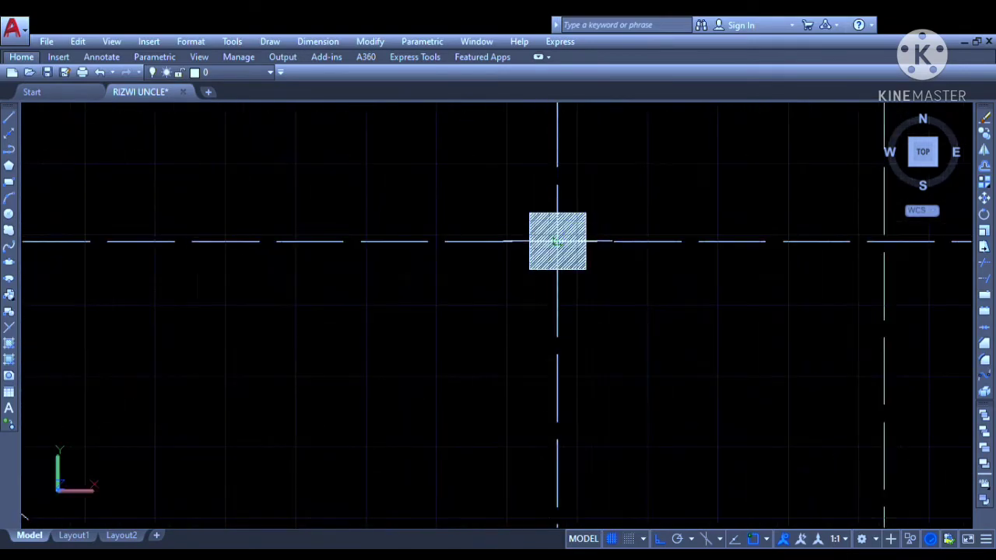
scroll(560, 241, down, 6)
scroll(311, 445, up, 6)
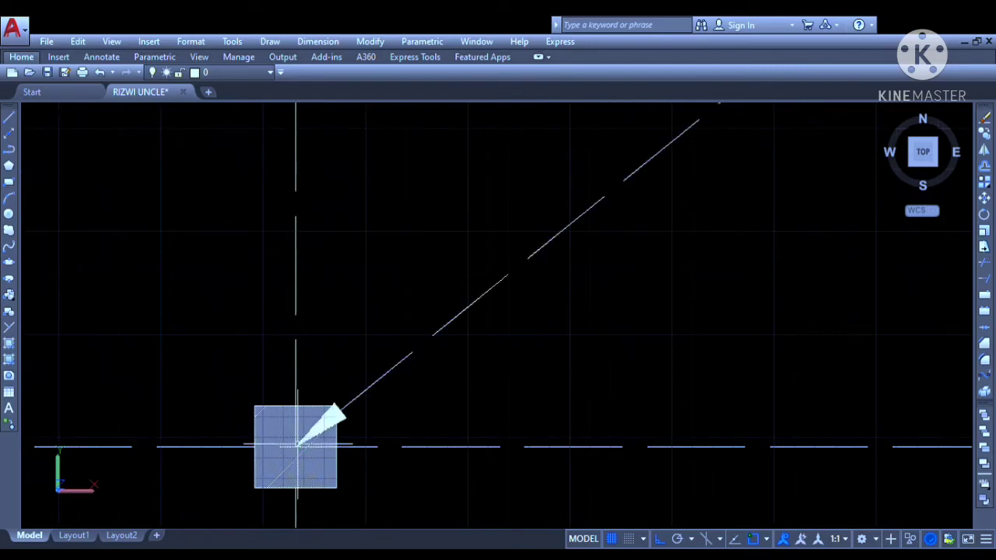
scroll(309, 444, down, 3)
scroll(569, 260, down, 2)
middle_drag(625, 259, 556, 319)
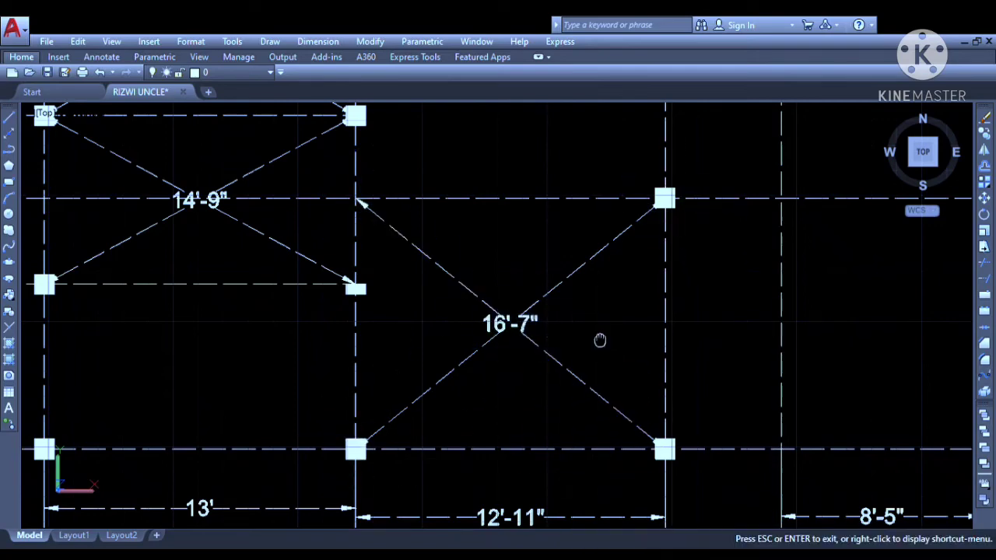
middle_drag(600, 340, 500, 394)
scroll(501, 394, down, 2)
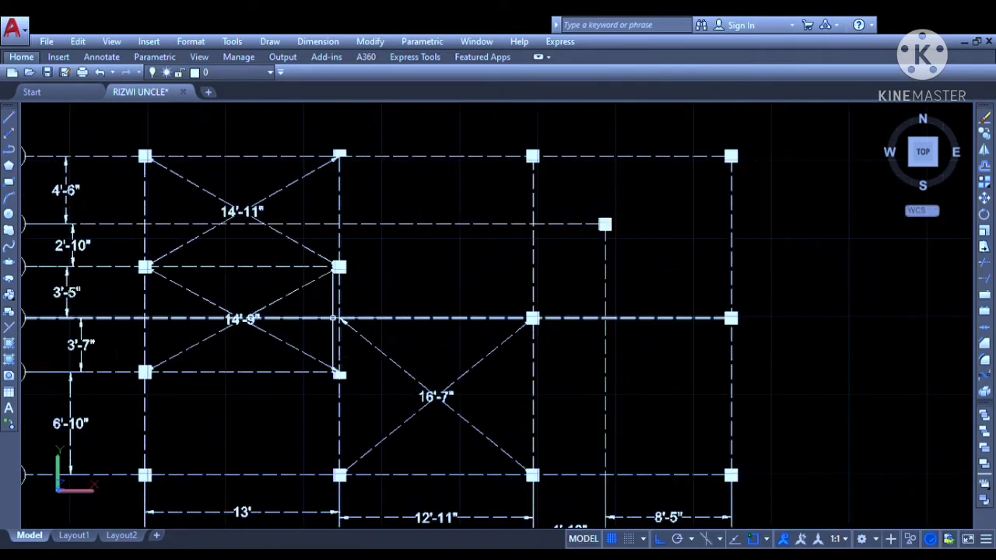
scroll(342, 321, up, 2)
scroll(311, 319, up, 2)
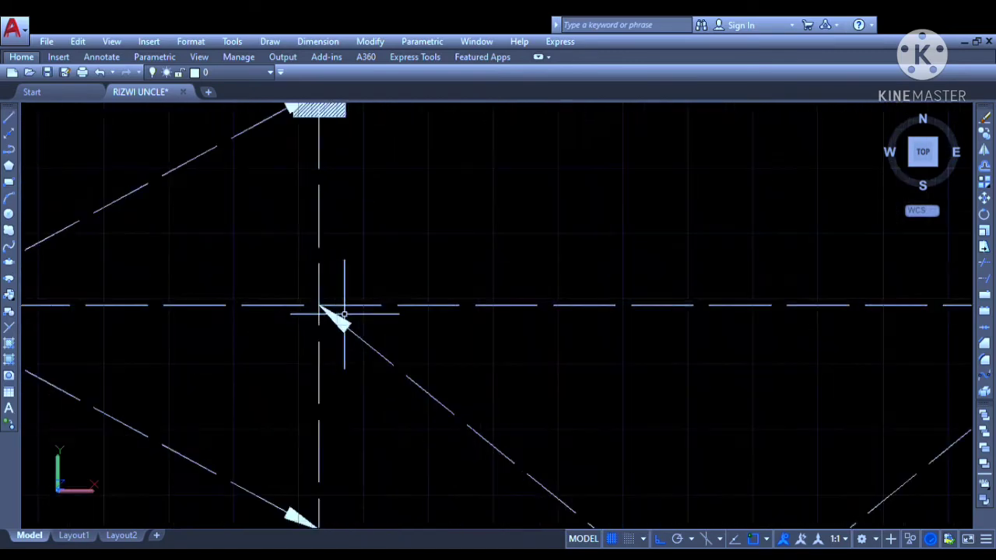
scroll(329, 311, down, 4)
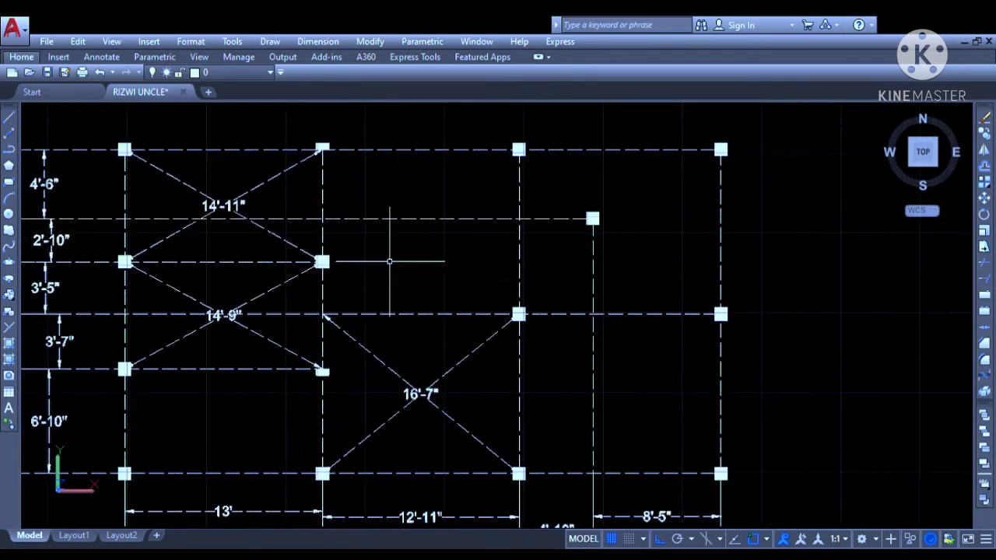
Add an aligned diagonal dimension from the grid intersection at column A2 to the centre of column D3.
scroll(356, 144, up, 6)
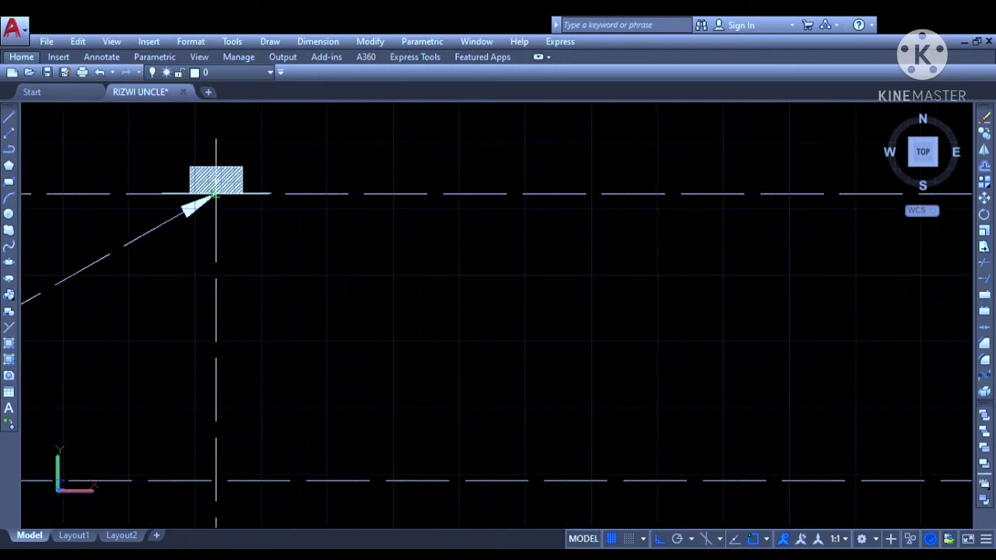
scroll(334, 312, down, 4)
scroll(334, 311, up, 4)
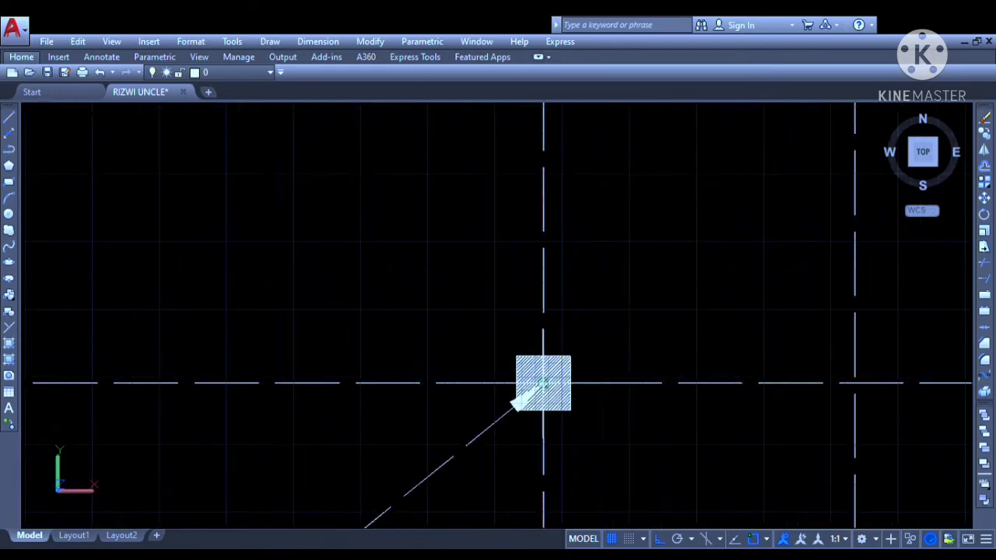
click(543, 383)
click(543, 383)
scroll(546, 399, down, 4)
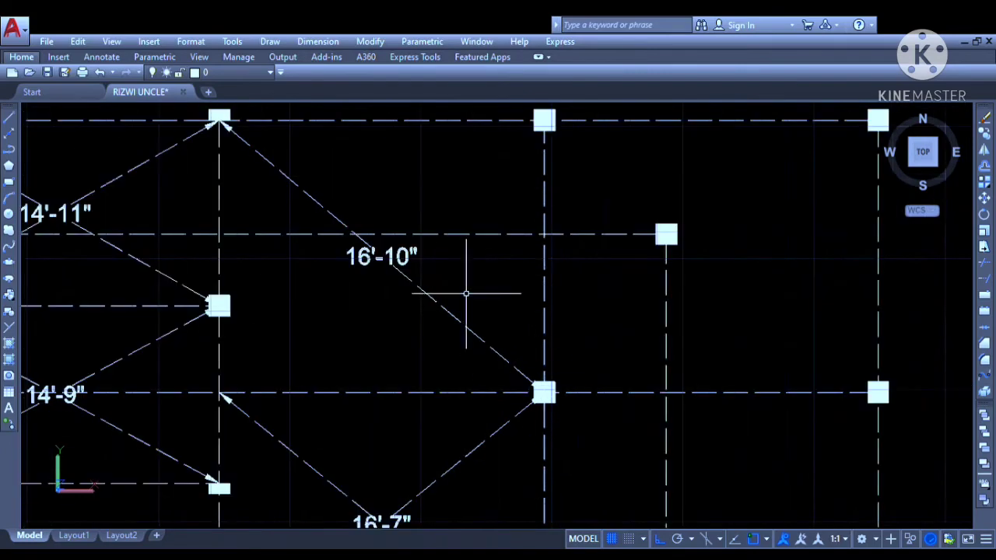
Add the opposite aligned diagonal dimension from the centre of column A3 to grid intersection D2.
scroll(548, 140, up, 5)
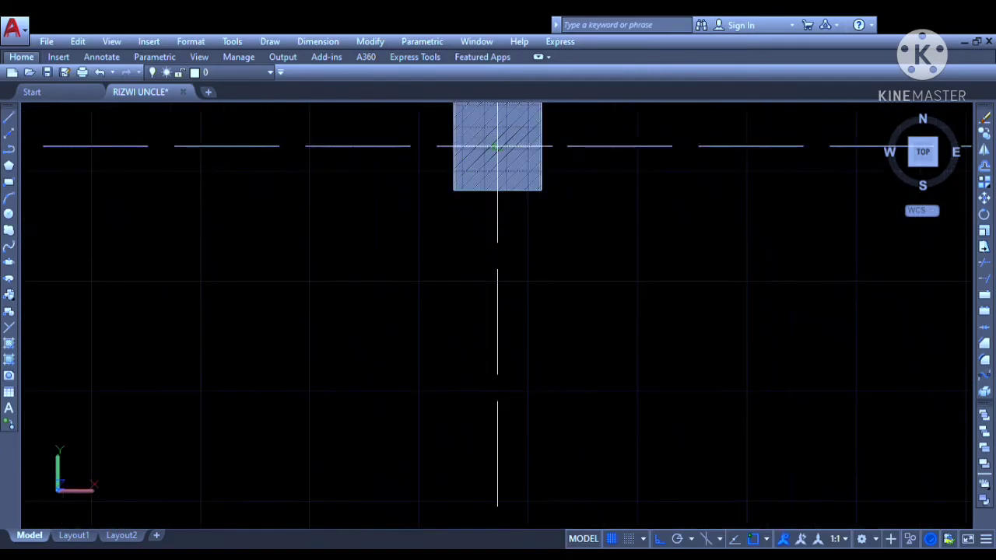
scroll(497, 146, down, 4)
scroll(288, 327, up, 5)
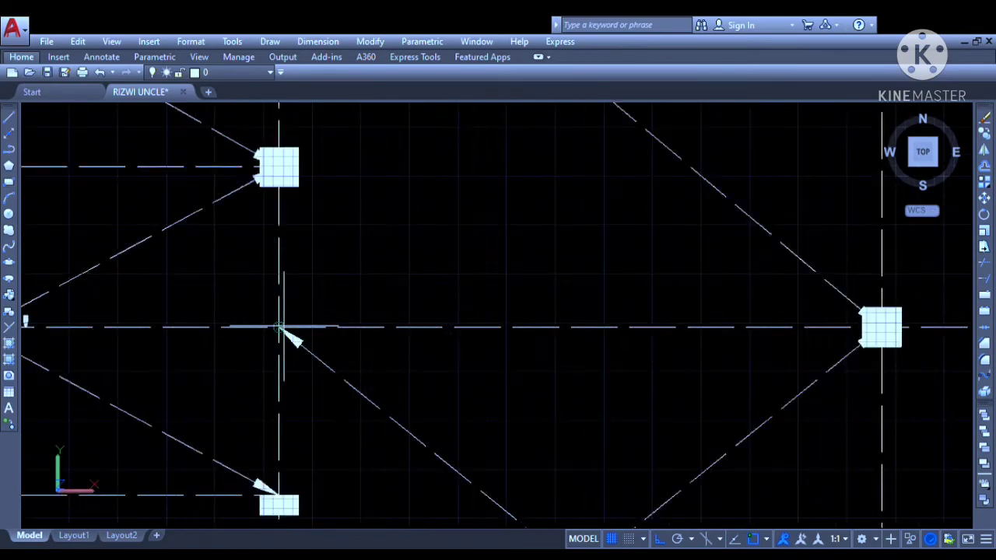
scroll(276, 327, down, 5)
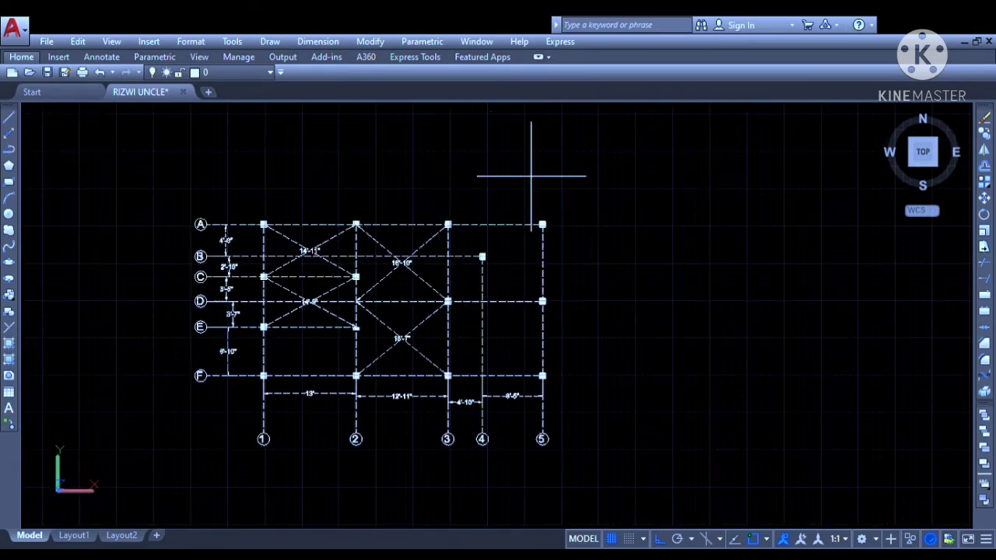
Add an aligned diagonal dimension from the centre of column D3 to the centre of column F5.
scroll(451, 351, up, 4)
middle_drag(495, 333, 556, 355)
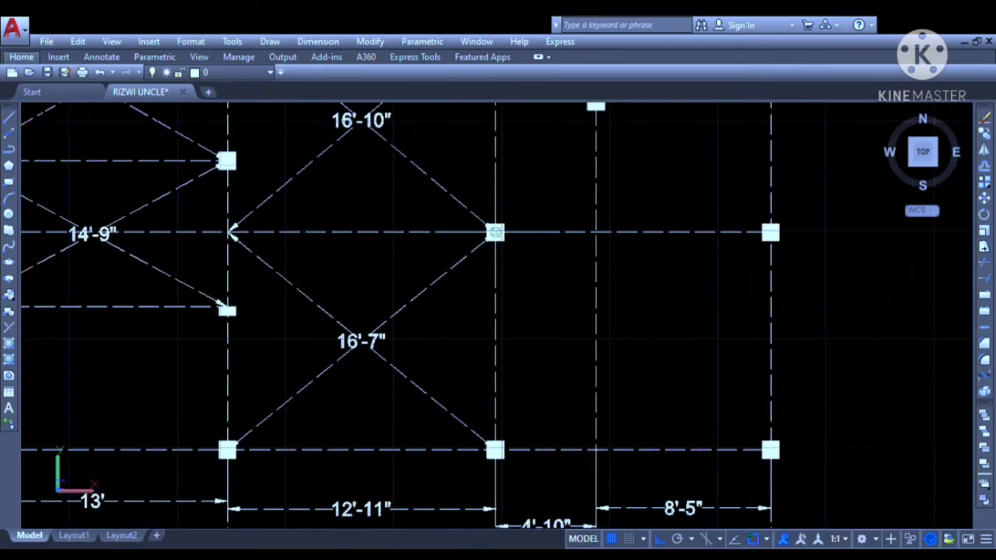
scroll(496, 231, up, 3)
scroll(495, 232, down, 5)
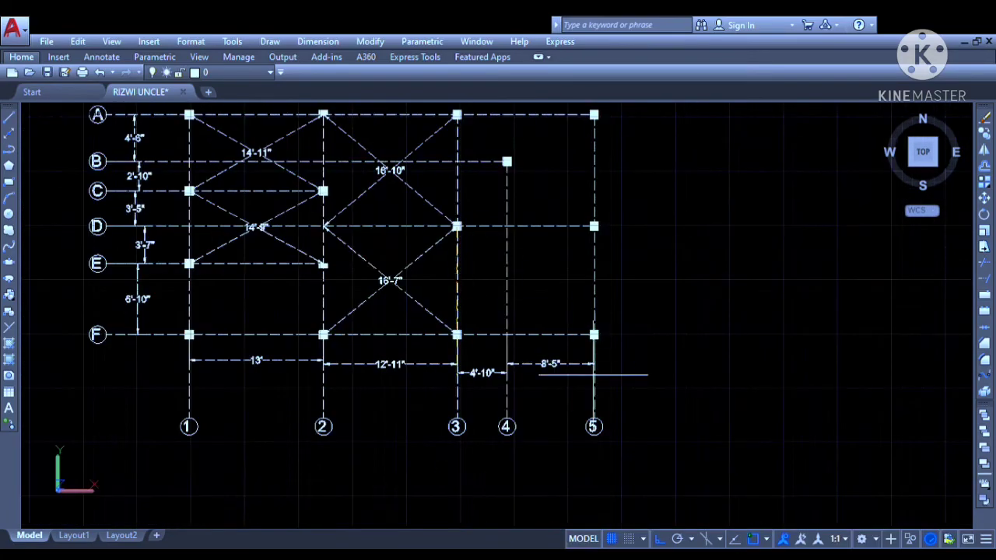
scroll(743, 371, up, 4)
scroll(596, 258, up, 3)
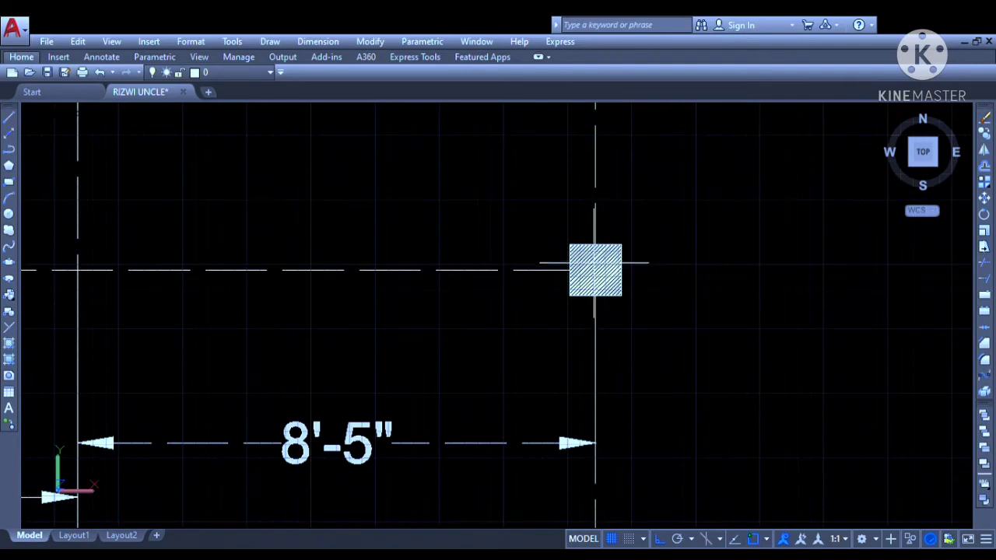
scroll(596, 270, down, 3)
click(594, 267)
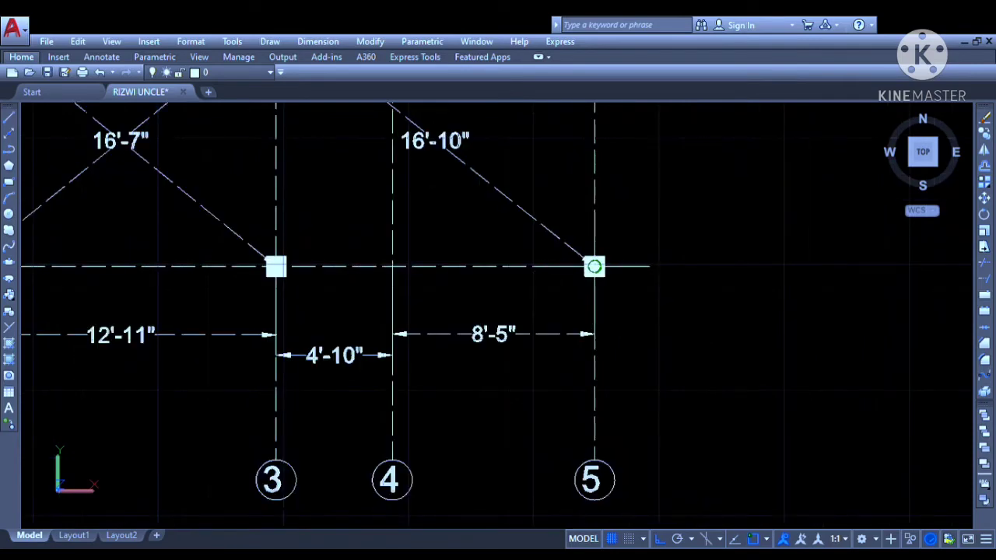
mouse_move(538, 149)
middle_down()
mouse_move(629, 306)
mouse_move(670, 294)
middle_up()
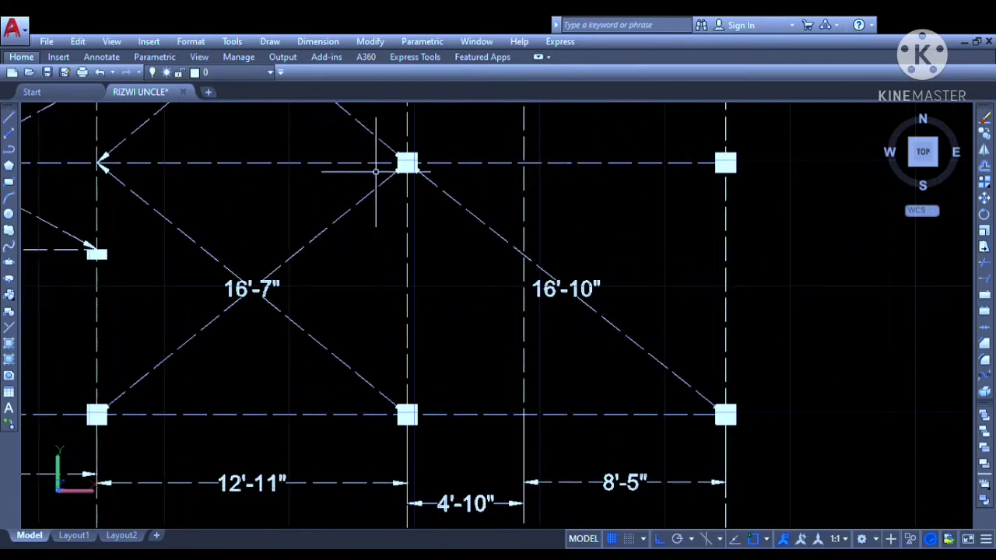
Add an aligned diagonal dimension from the centre of column E1 to the centre of column F2.
scroll(641, 212, down, 4)
scroll(246, 170, up, 3)
middle_drag(277, 184, 244, 262)
scroll(195, 240, down, 2)
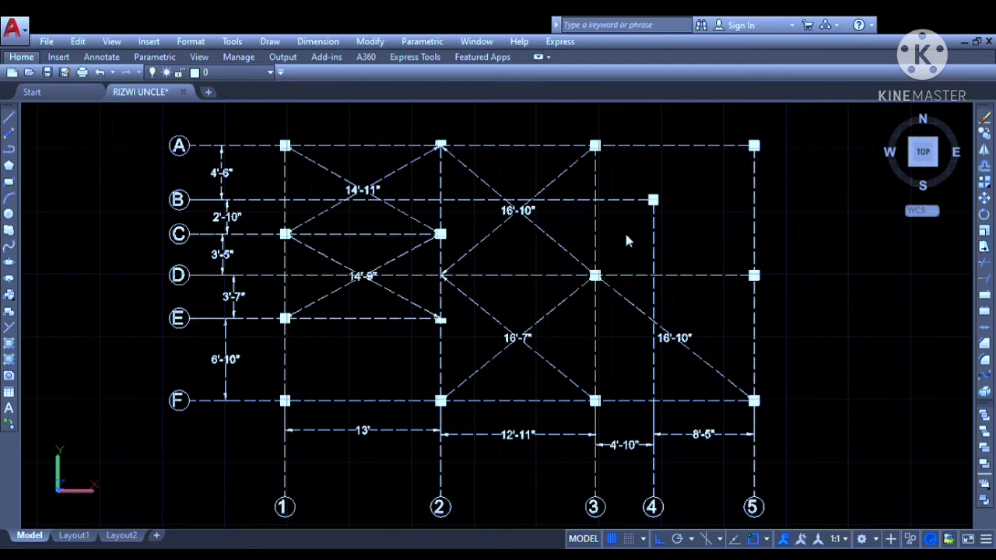
scroll(290, 343, up, 4)
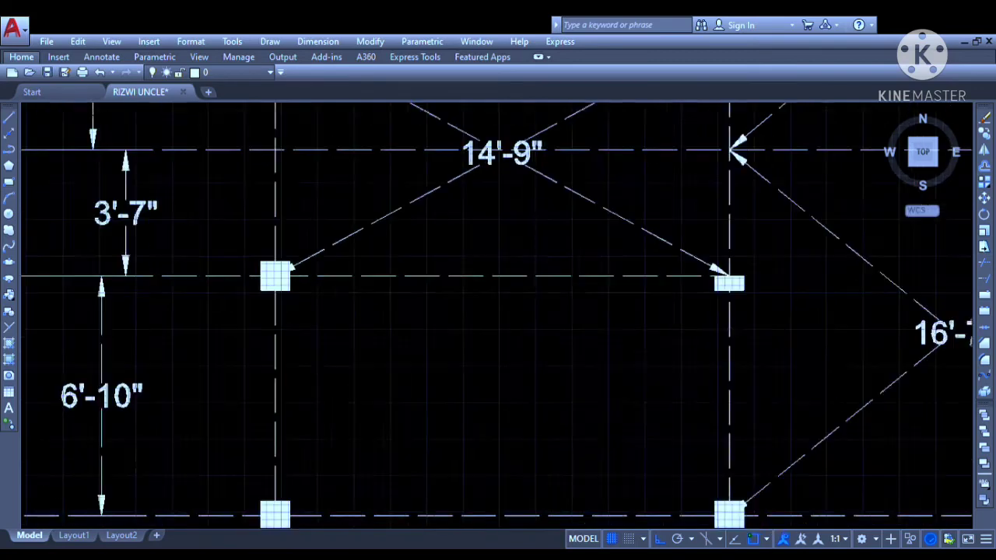
scroll(277, 276, up, 2)
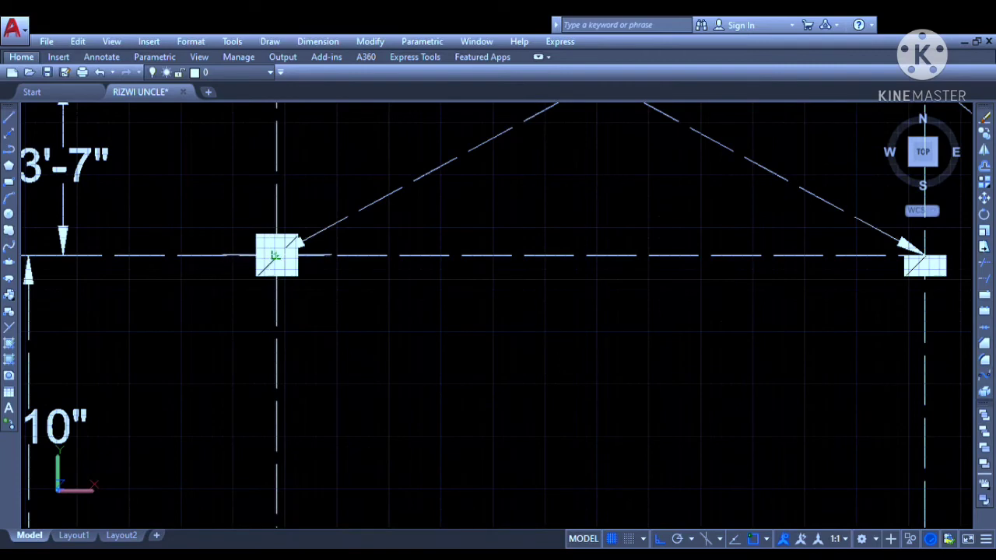
scroll(275, 256, down, 3)
scroll(543, 386, up, 3)
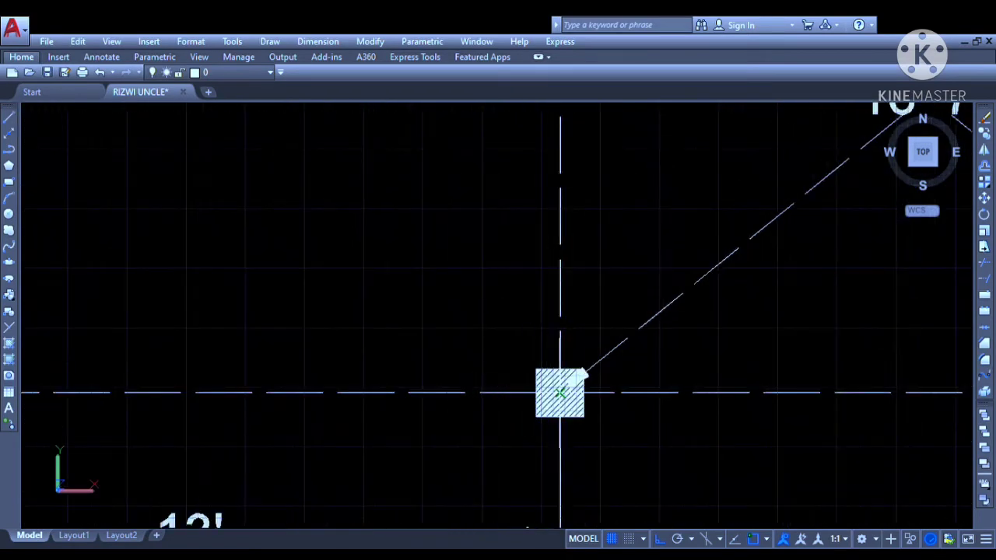
scroll(492, 397, down, 3)
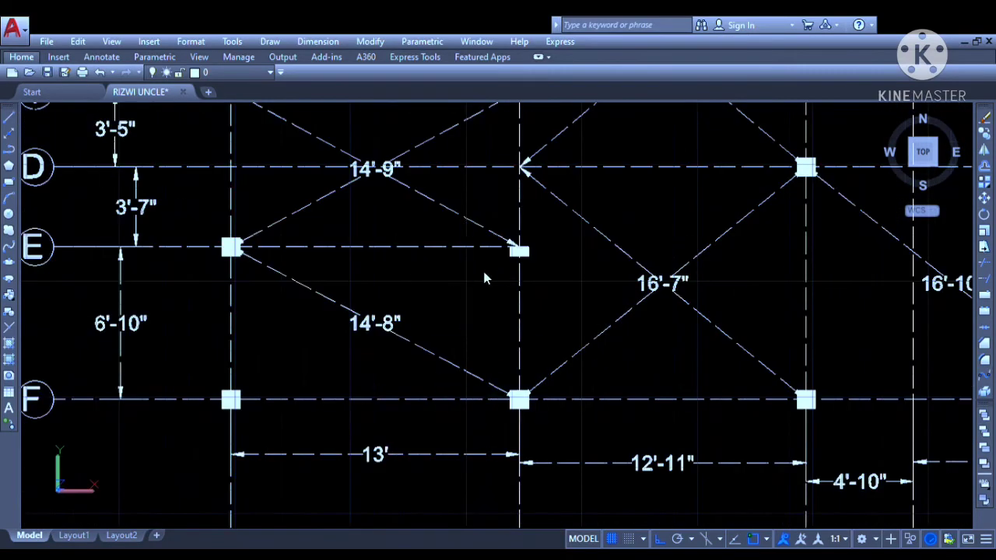
Add the opposite aligned diagonal dimension from grid intersection E2 to the centre of column F1.
scroll(519, 250, up, 4)
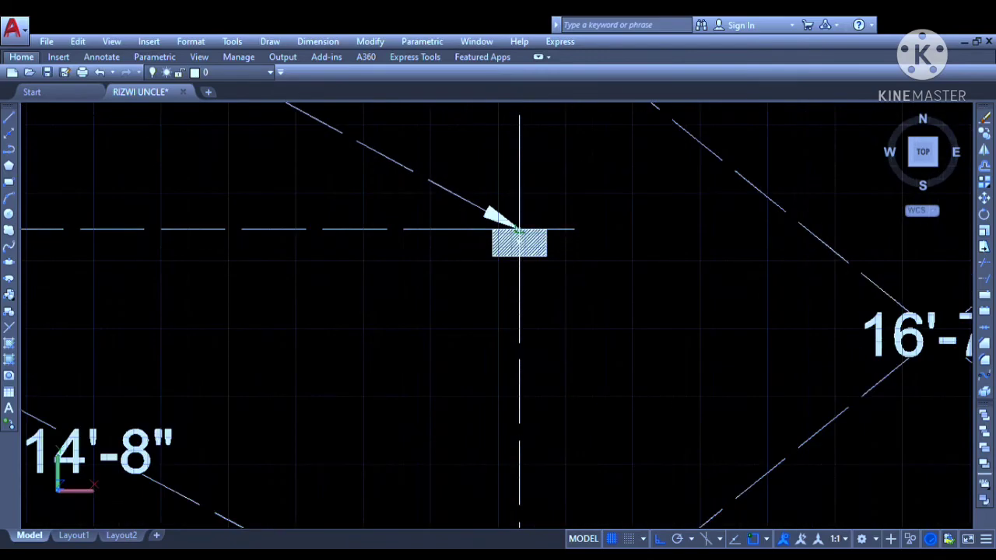
scroll(519, 234, down, 5)
scroll(295, 340, up, 5)
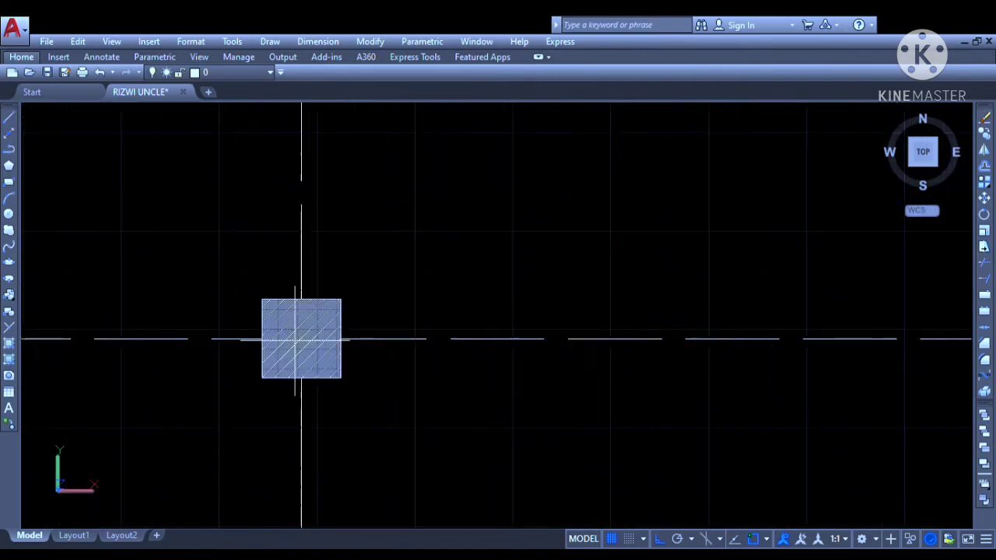
scroll(297, 338, down, 4)
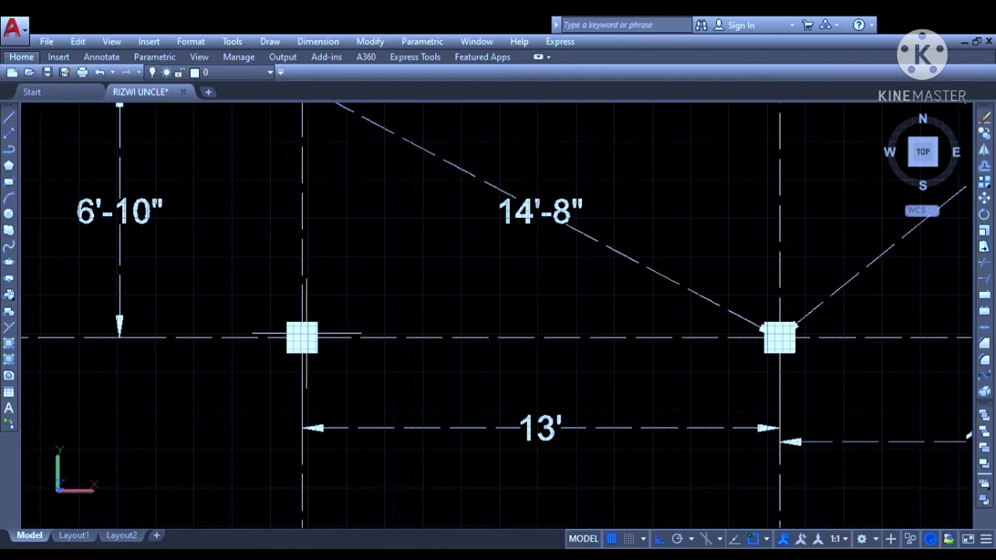
scroll(303, 336, down, 5)
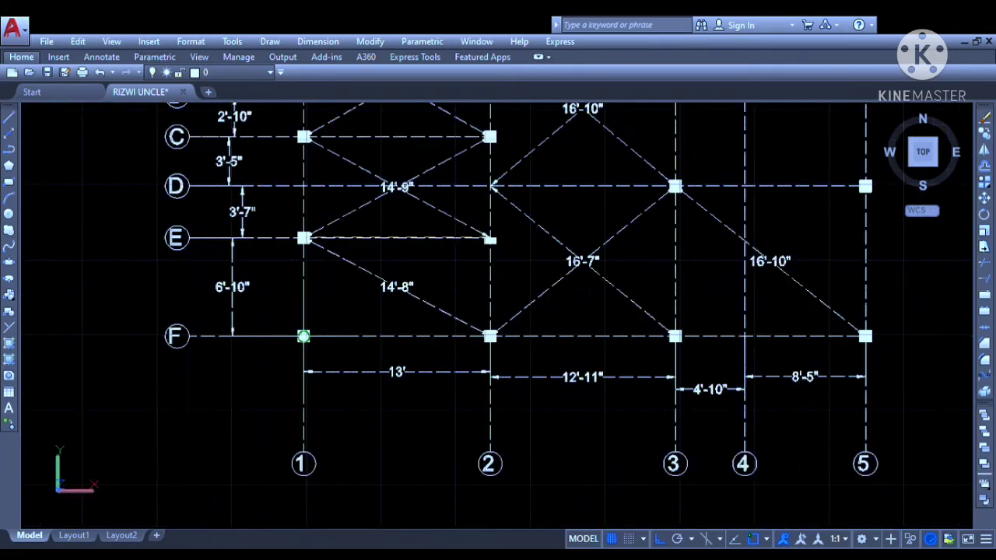
scroll(399, 304, up, 5)
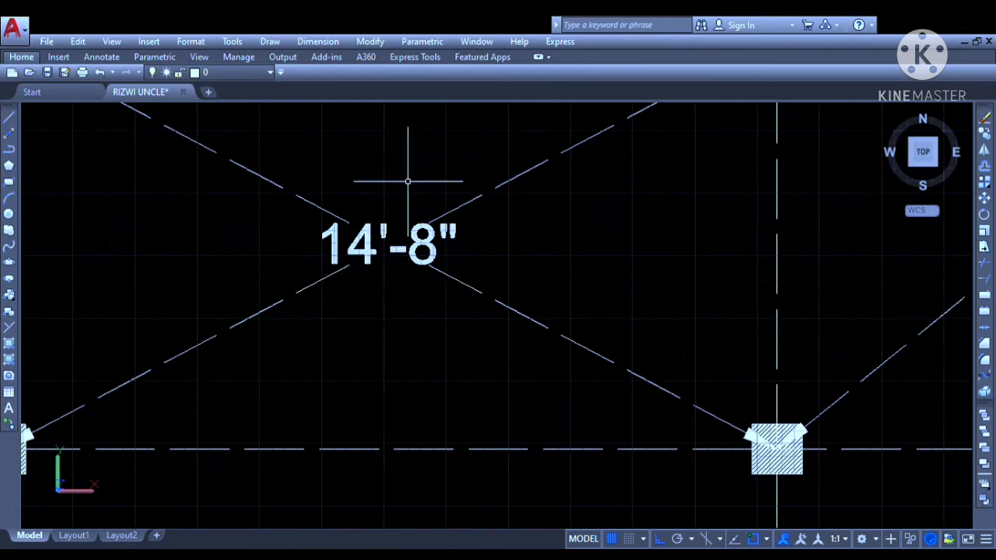
Add an aligned diagonal dimension from the centre of column A3 to the centre of column D5.
mouse_move(407, 179)
middle_down()
mouse_move(445, 280)
mouse_move(507, 281)
middle_up()
scroll(498, 299, down, 2)
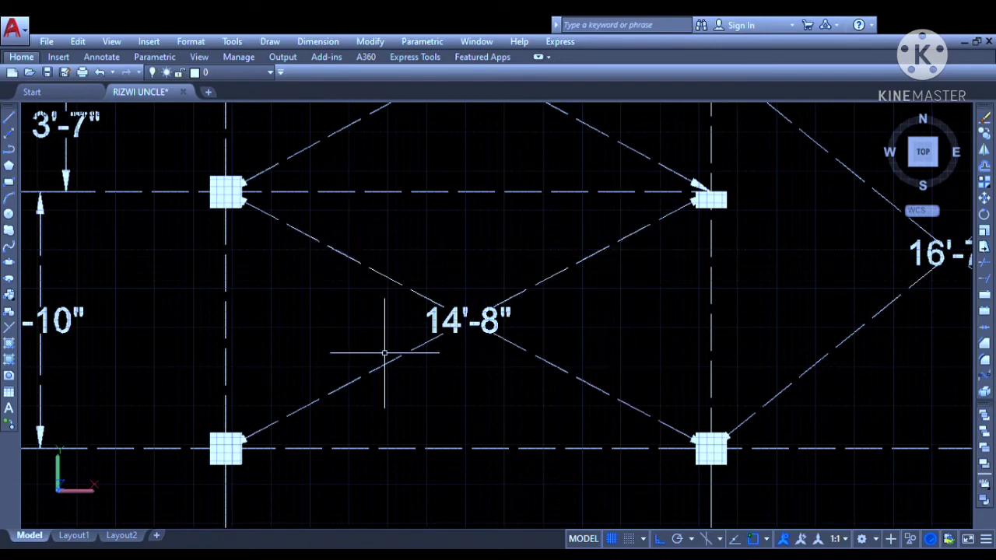
middle_drag(605, 292, 380, 390)
scroll(380, 391, down, 2)
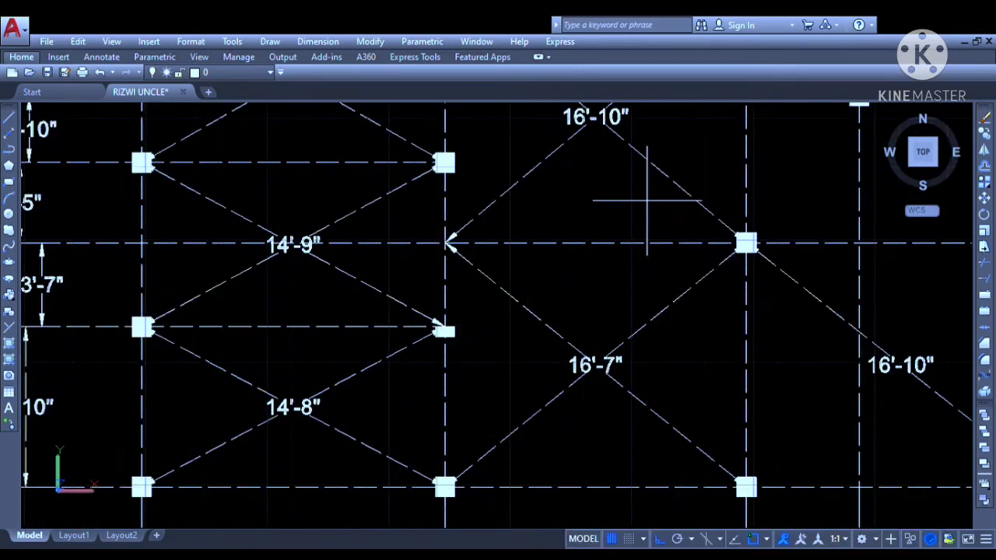
middle_drag(647, 201, 396, 265)
scroll(457, 288, down, 2)
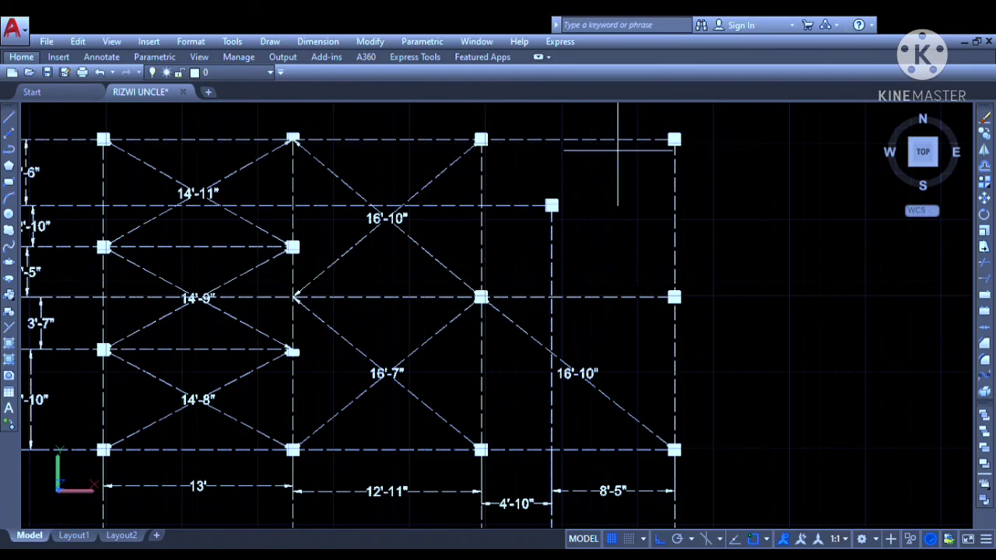
scroll(494, 134, up, 5)
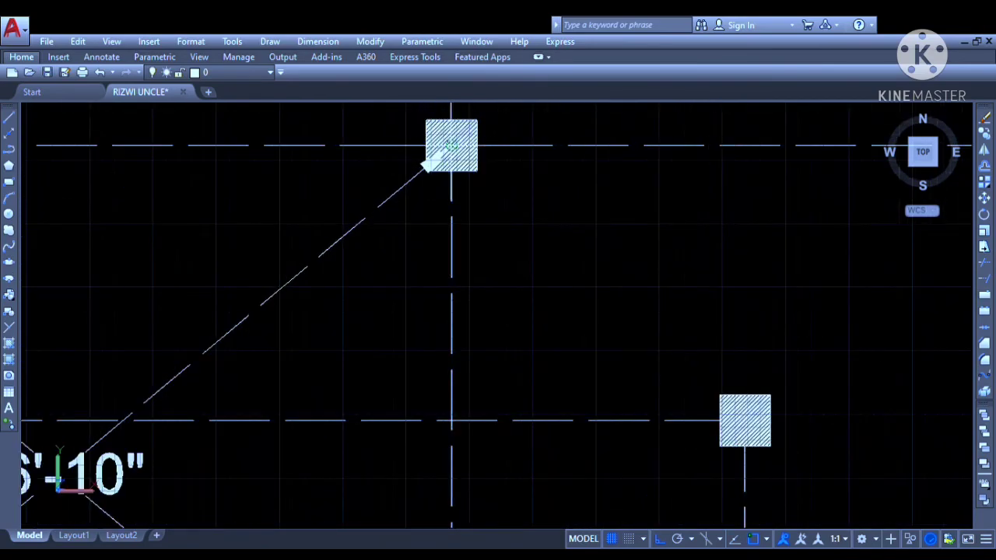
scroll(451, 146, down, 4)
scroll(800, 421, up, 2)
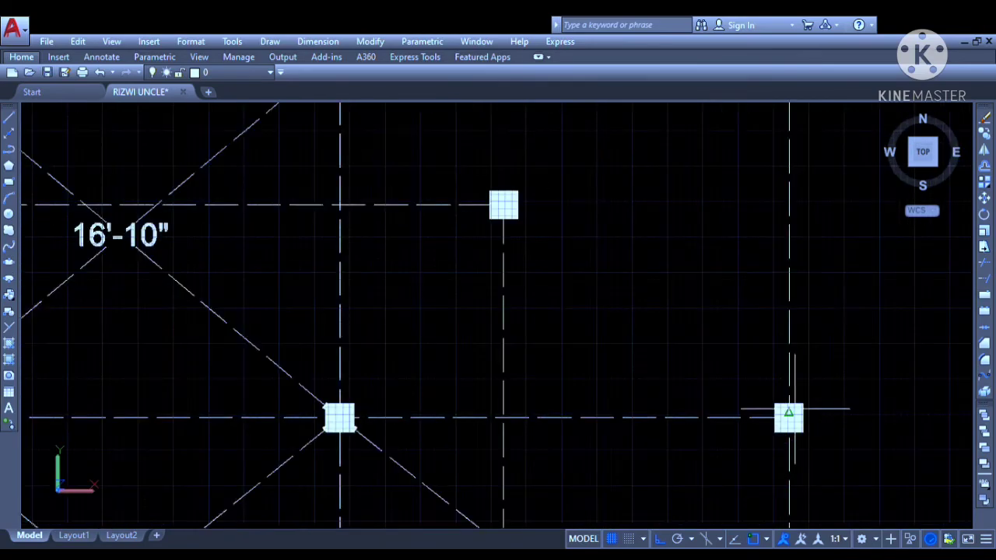
click(789, 418)
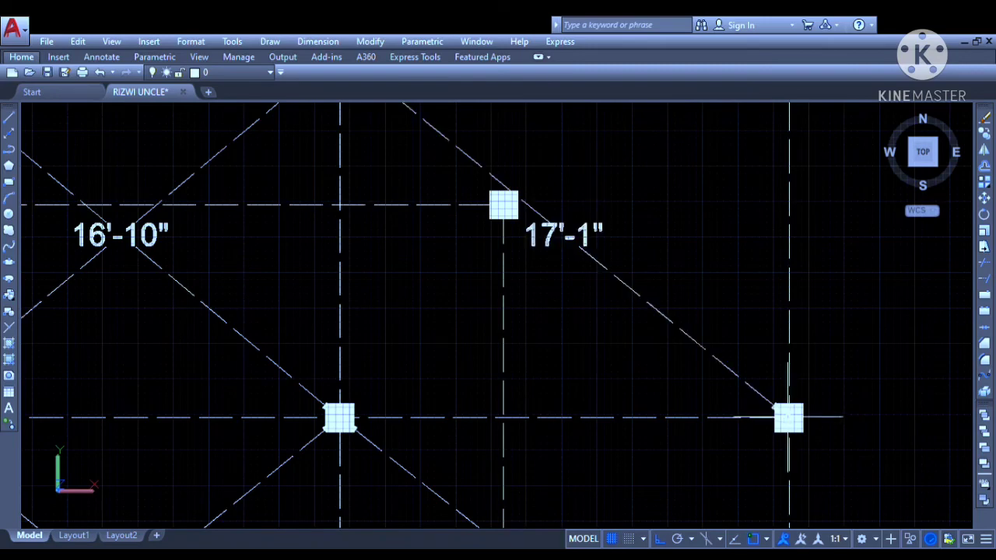
Add the opposite aligned diagonal dimension from the centre of column D3 to the centre of column A5.
scroll(343, 420, up, 4)
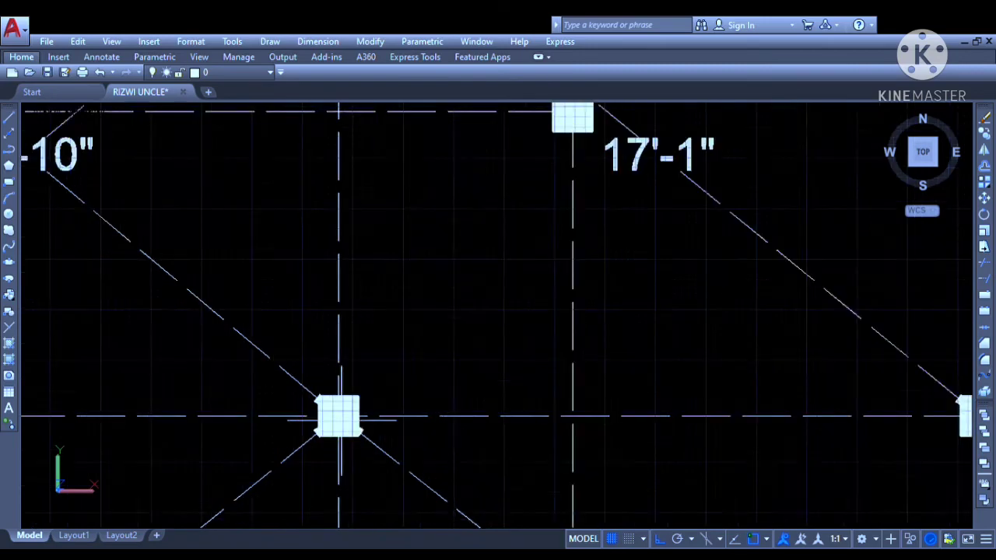
scroll(331, 403, down, 5)
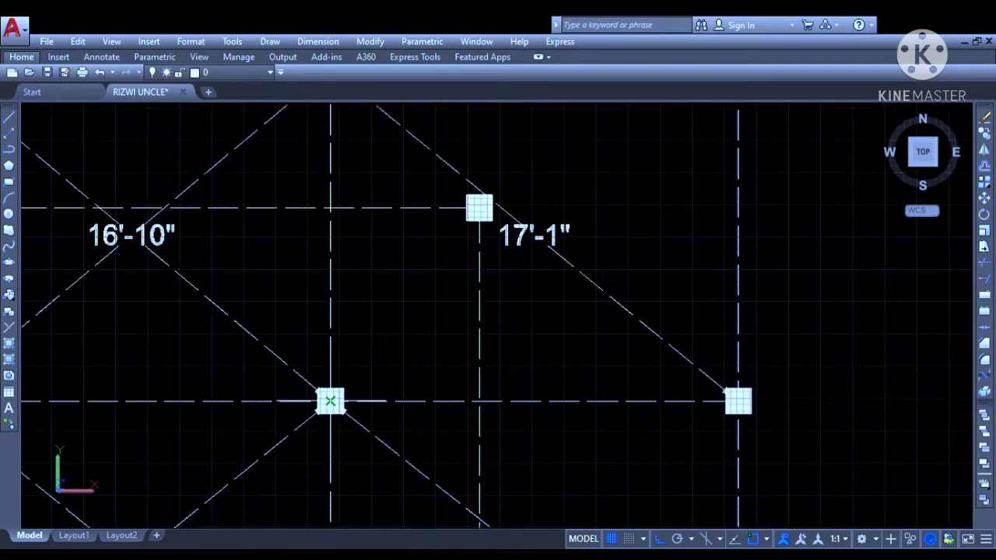
scroll(542, 325, up, 5)
scroll(544, 327, up, 5)
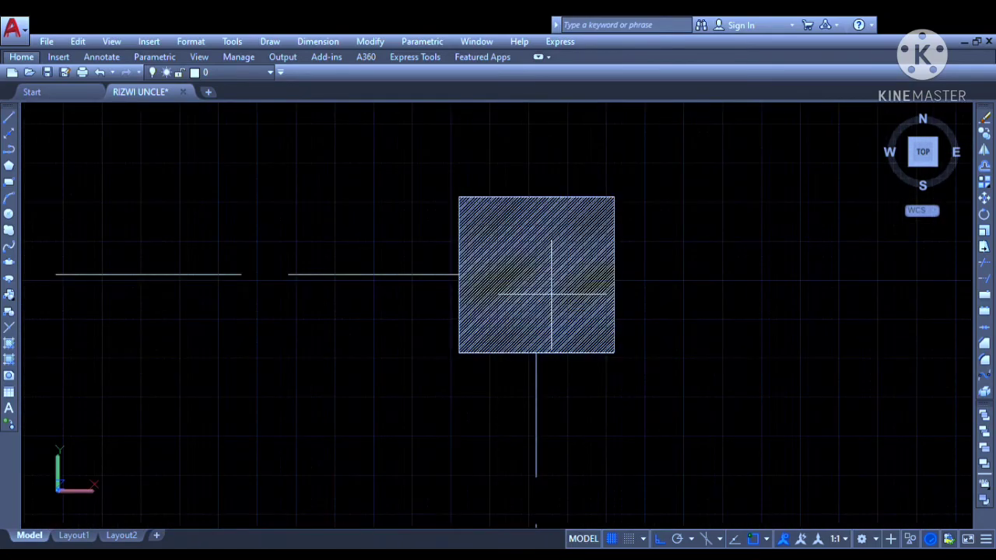
scroll(529, 266, down, 6)
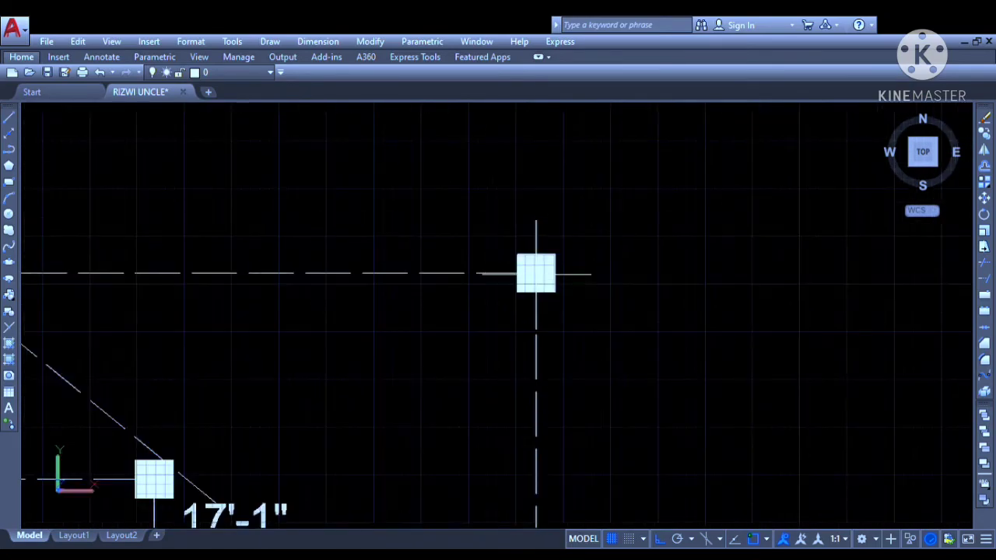
scroll(540, 275, down, 2)
click(539, 275)
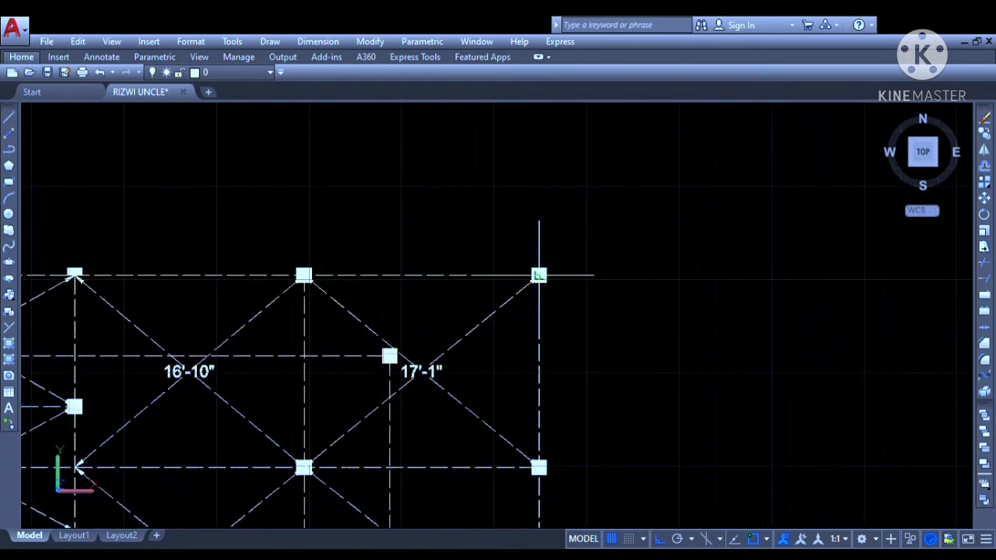
Examine the diagonal dimensions and grid spacings across the column layout, including the area around column B4.
middle_drag(473, 333, 696, 218)
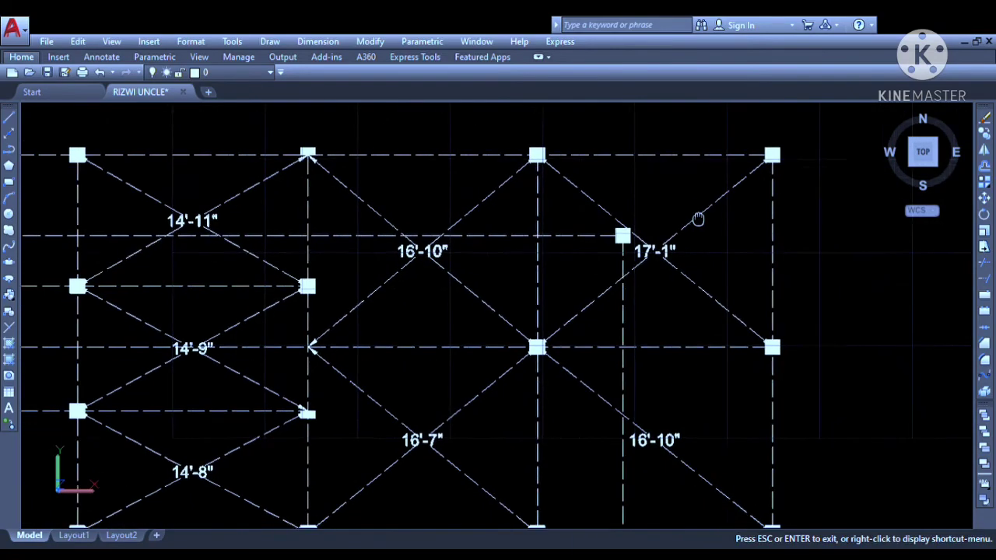
scroll(695, 218, down, 4)
scroll(607, 220, up, 8)
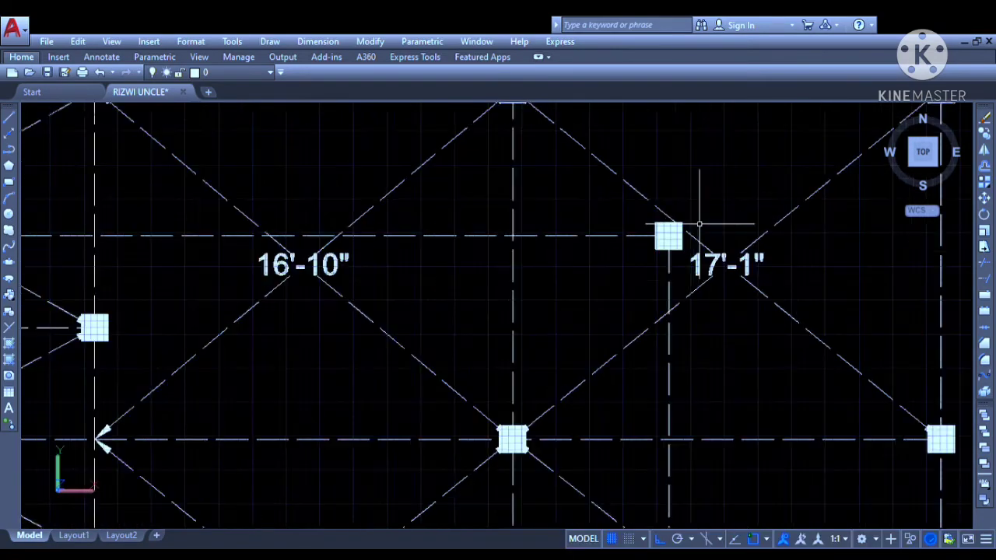
scroll(547, 244, down, 8)
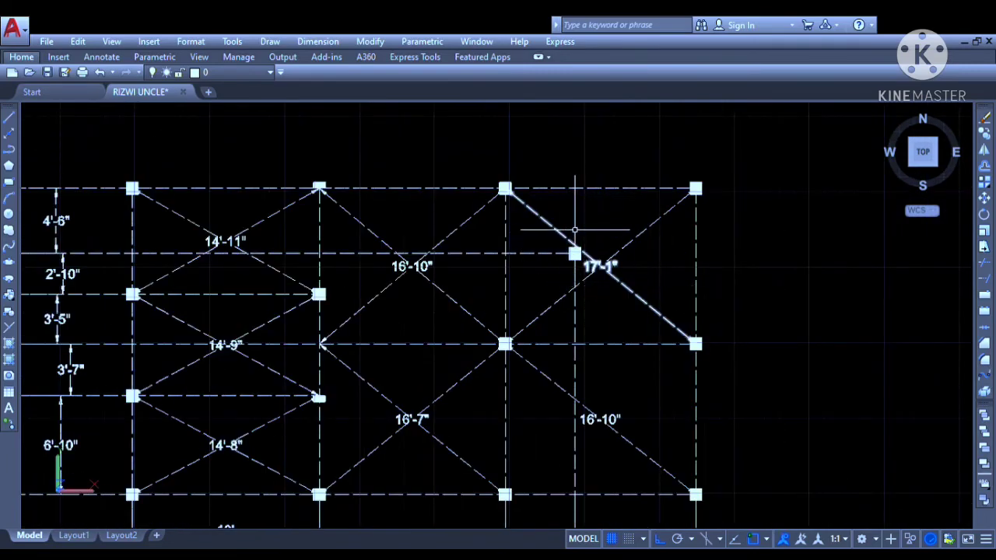
middle_drag(597, 225, 649, 192)
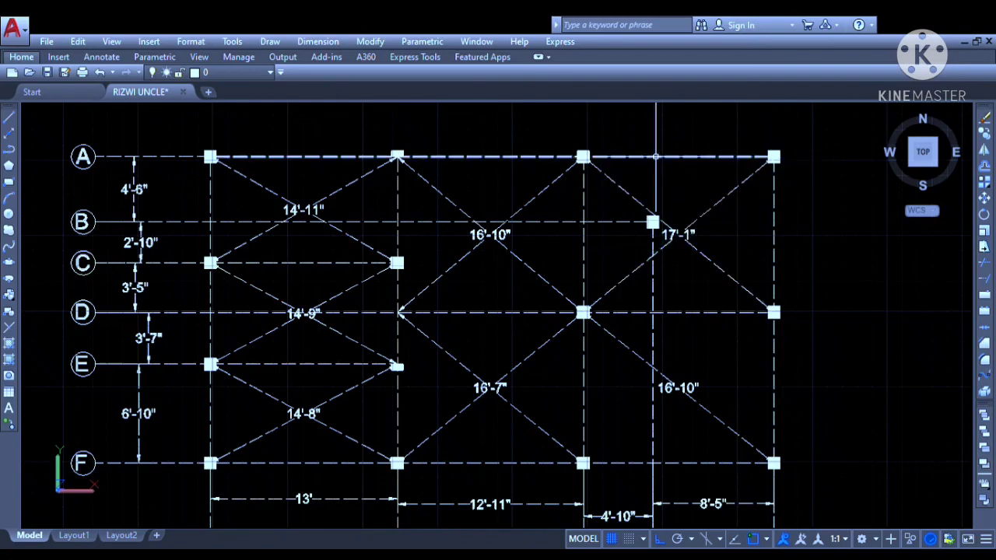
middle_drag(857, 418, 841, 358)
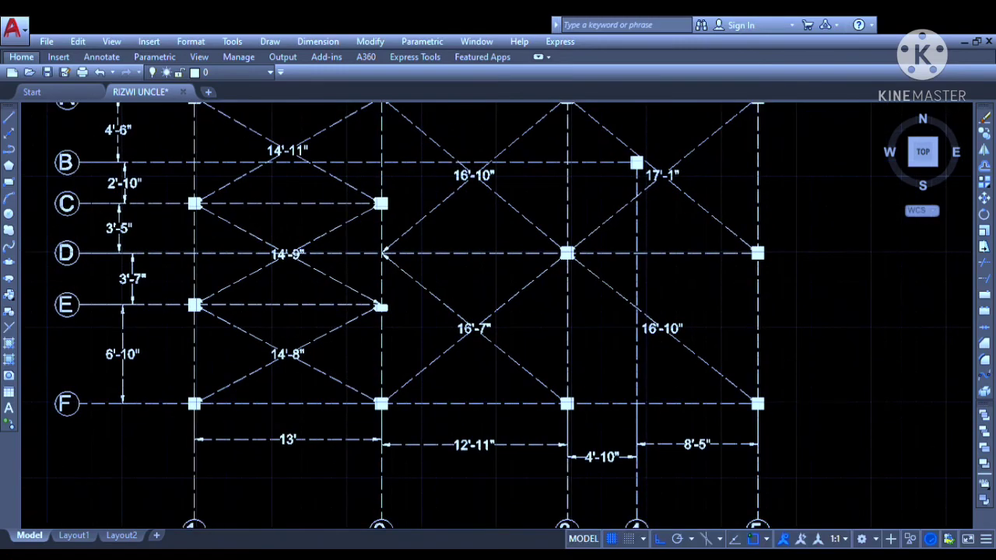
scroll(842, 358, down, 4)
scroll(843, 296, up, 3)
mouse_move(842, 304)
middle_down()
mouse_move(840, 275)
mouse_move(853, 295)
middle_up()
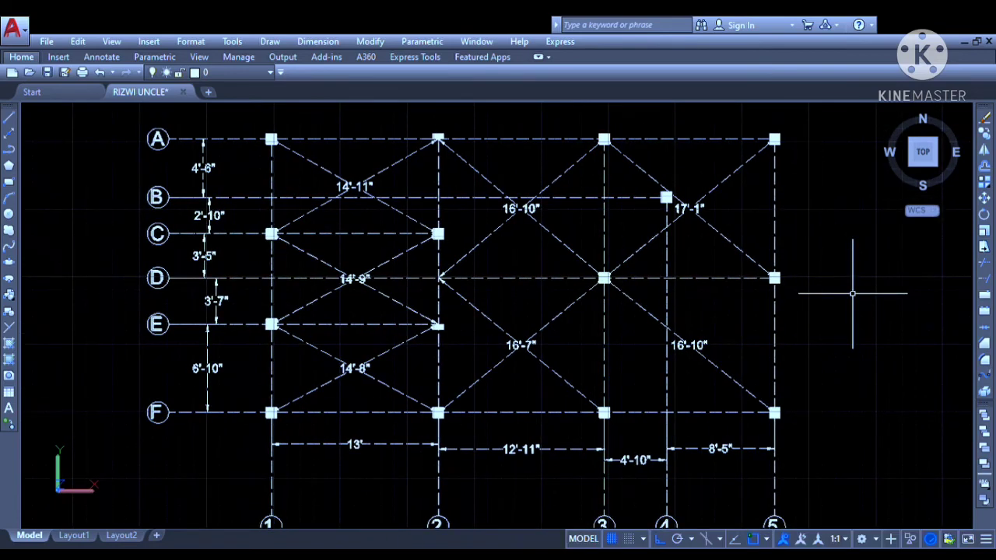
Add an overall horizontal dimension above grid line A, from the outer corner of column A1 to the outer corner of column A5.
middle_drag(339, 126, 295, 160)
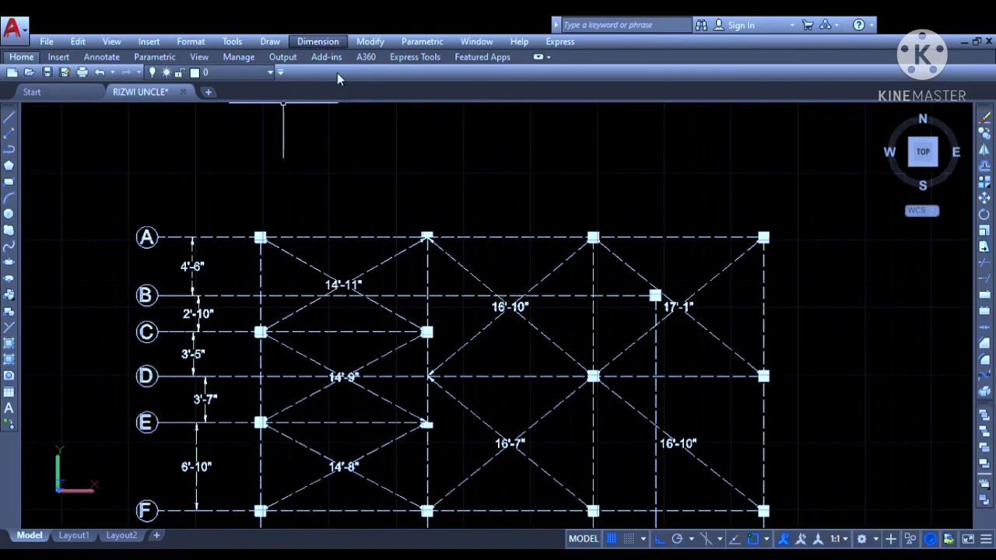
scroll(249, 225, up, 5)
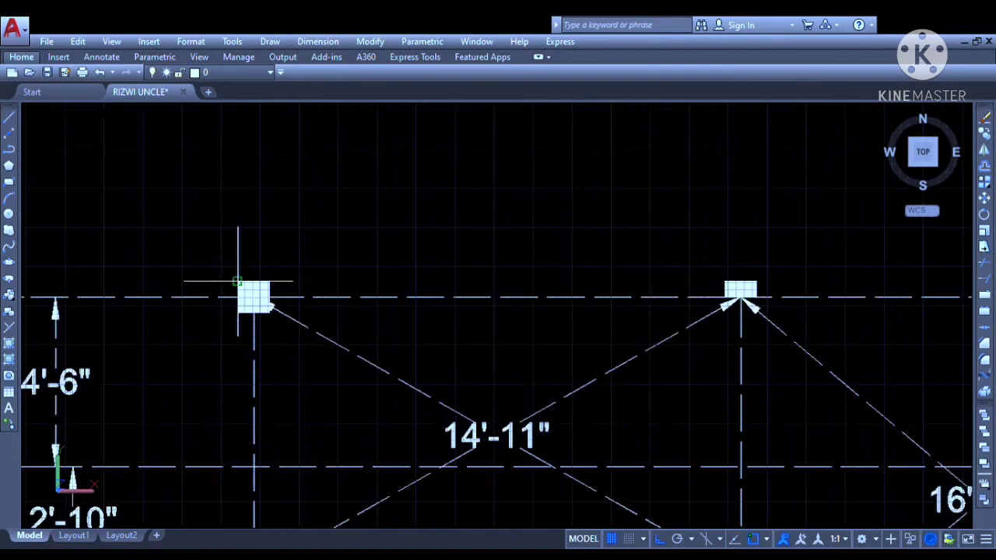
scroll(237, 282, down, 5)
scroll(806, 257, up, 5)
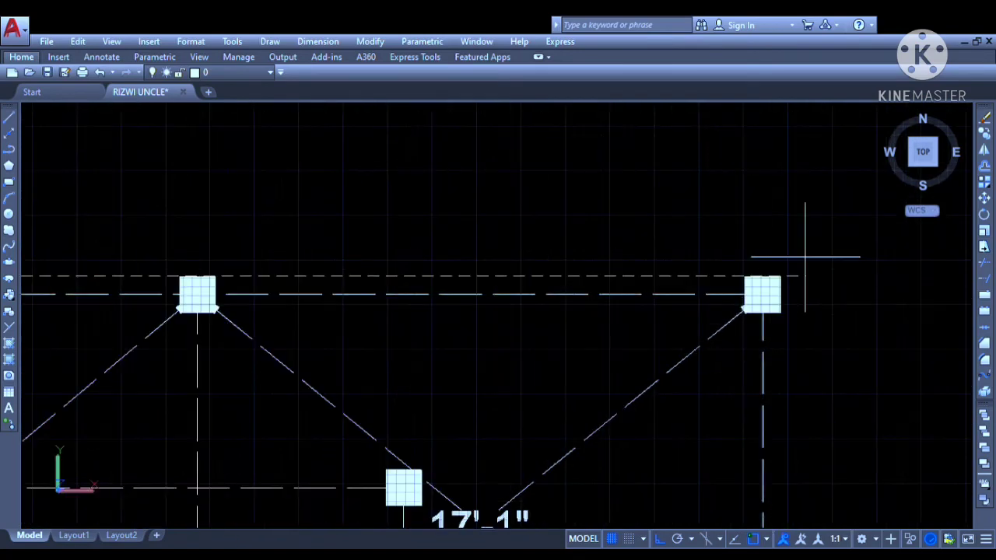
click(780, 276)
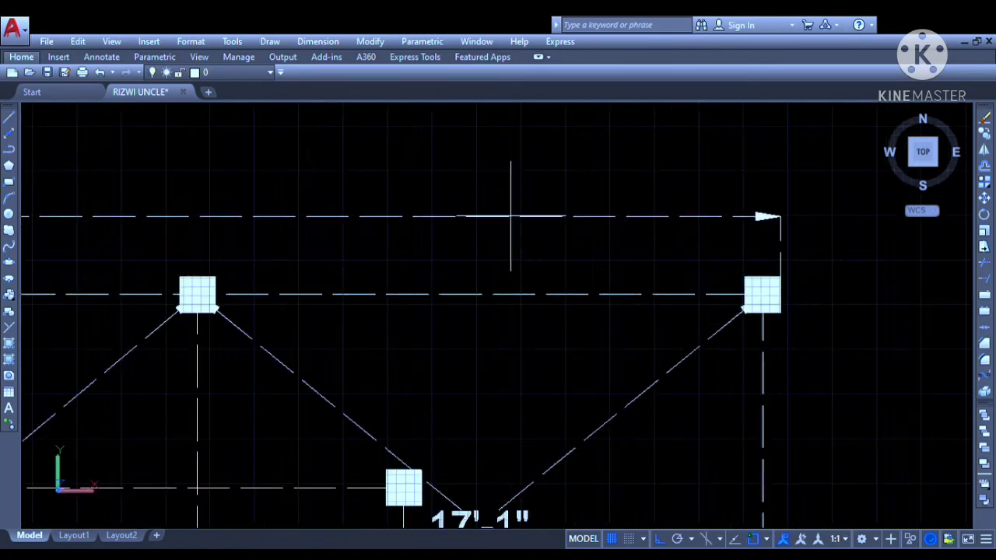
mouse_move(263, 241)
middle_down()
mouse_move(663, 248)
mouse_move(362, 218)
middle_up()
scroll(370, 218, down, 5)
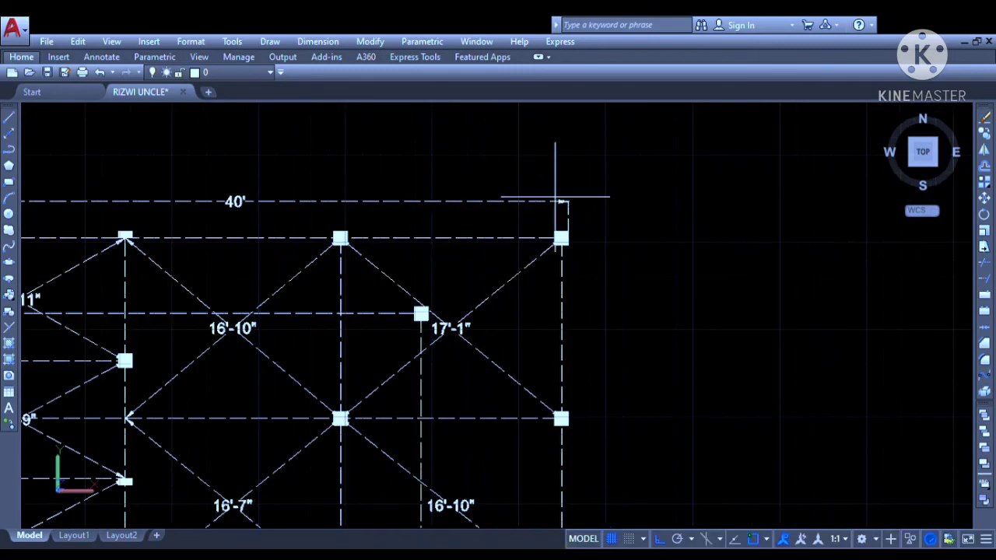
Add an overall vertical dimension outside grid line 5, from the outer corner of column A5 to the outer corner of column F5.
scroll(555, 197, up, 5)
scroll(550, 221, down, 5)
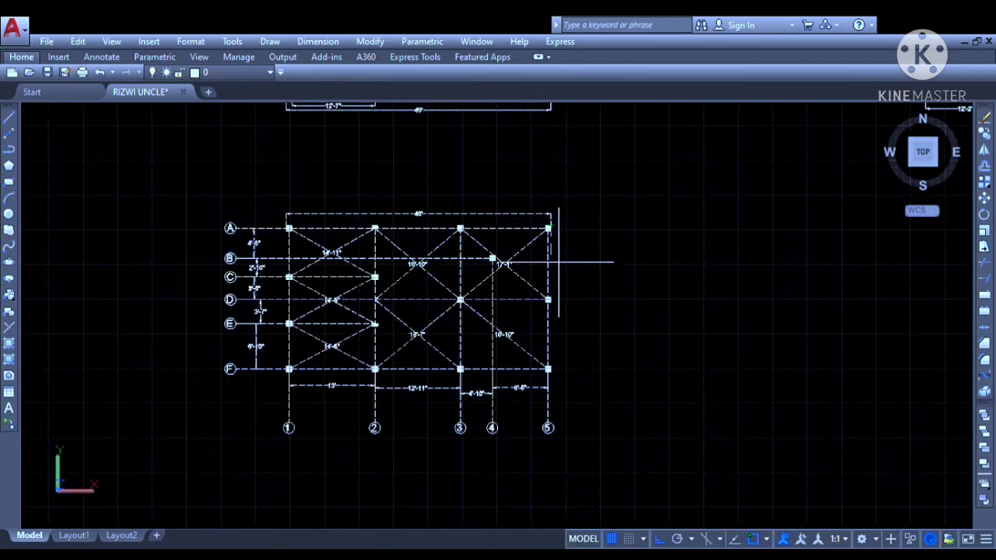
scroll(556, 263, up, 6)
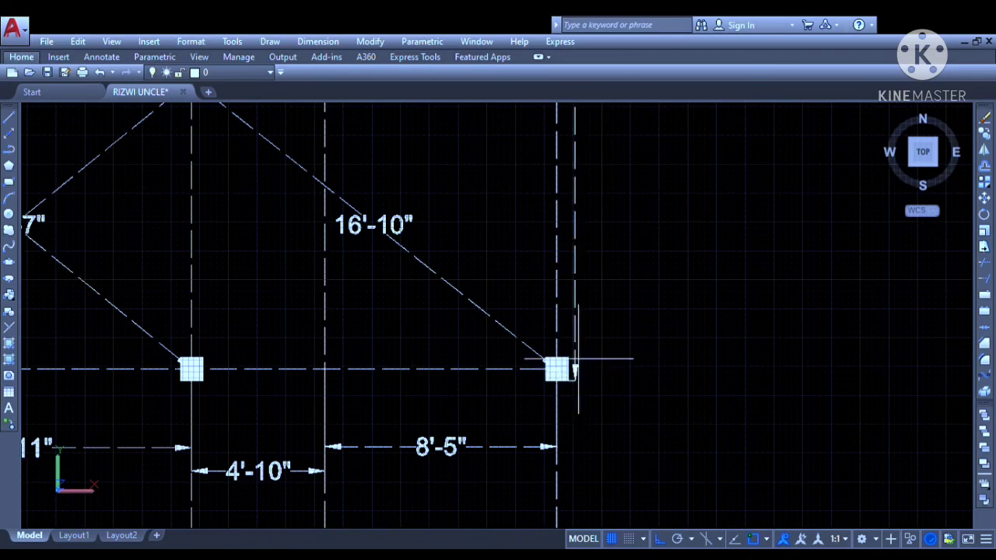
scroll(576, 357, down, 2)
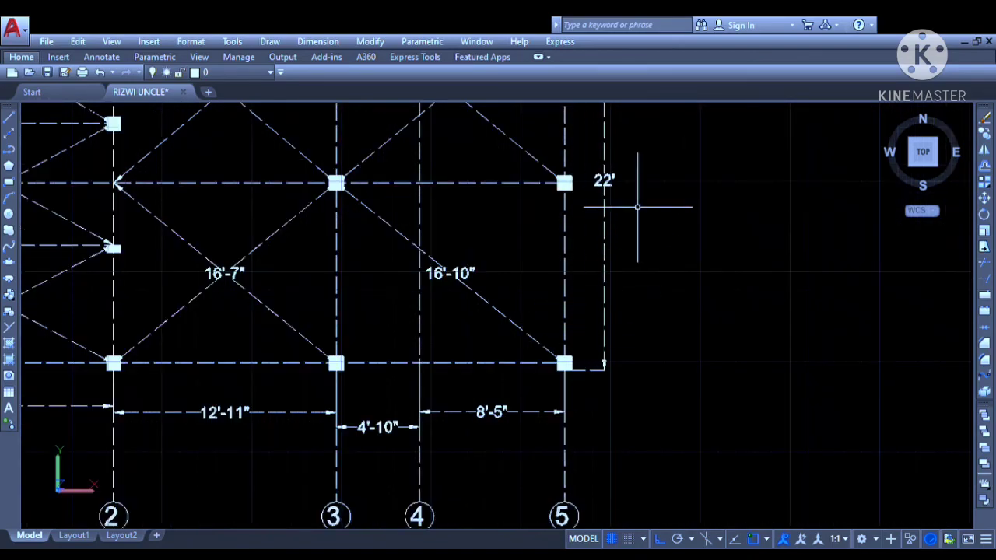
mouse_move(636, 207)
middle_down()
mouse_move(747, 282)
mouse_move(765, 283)
mouse_move(747, 280)
middle_up()
scroll(755, 265, down, 2)
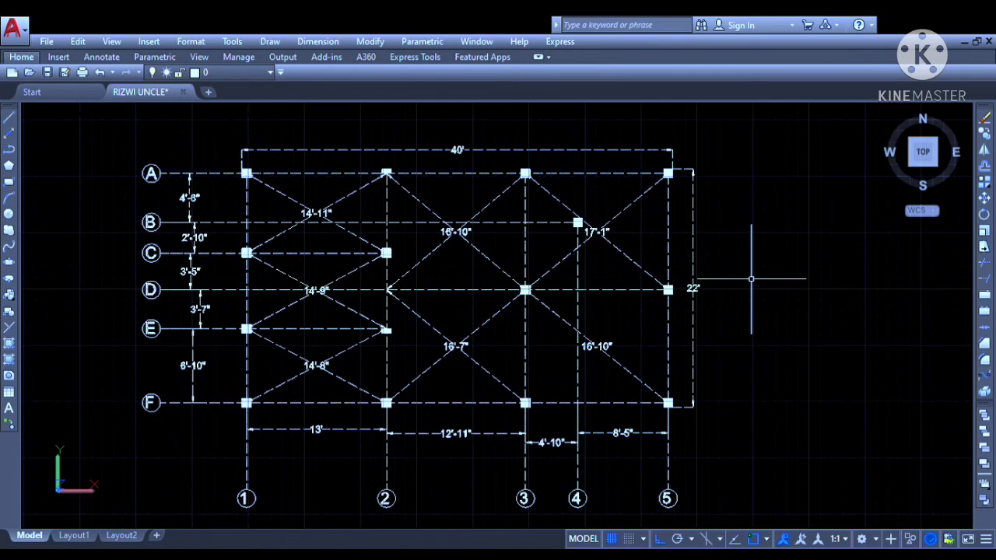